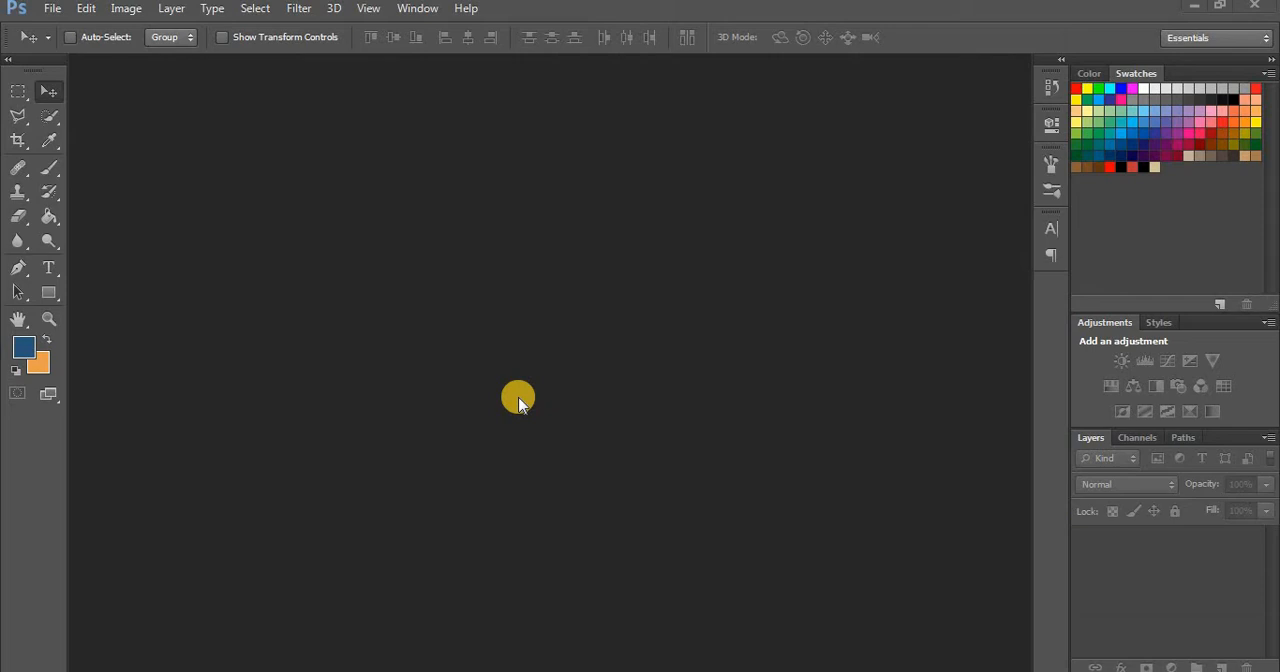
Create a new document from the International Paper preset at A4 size, 210 × 297 mm
left_click(52, 12)
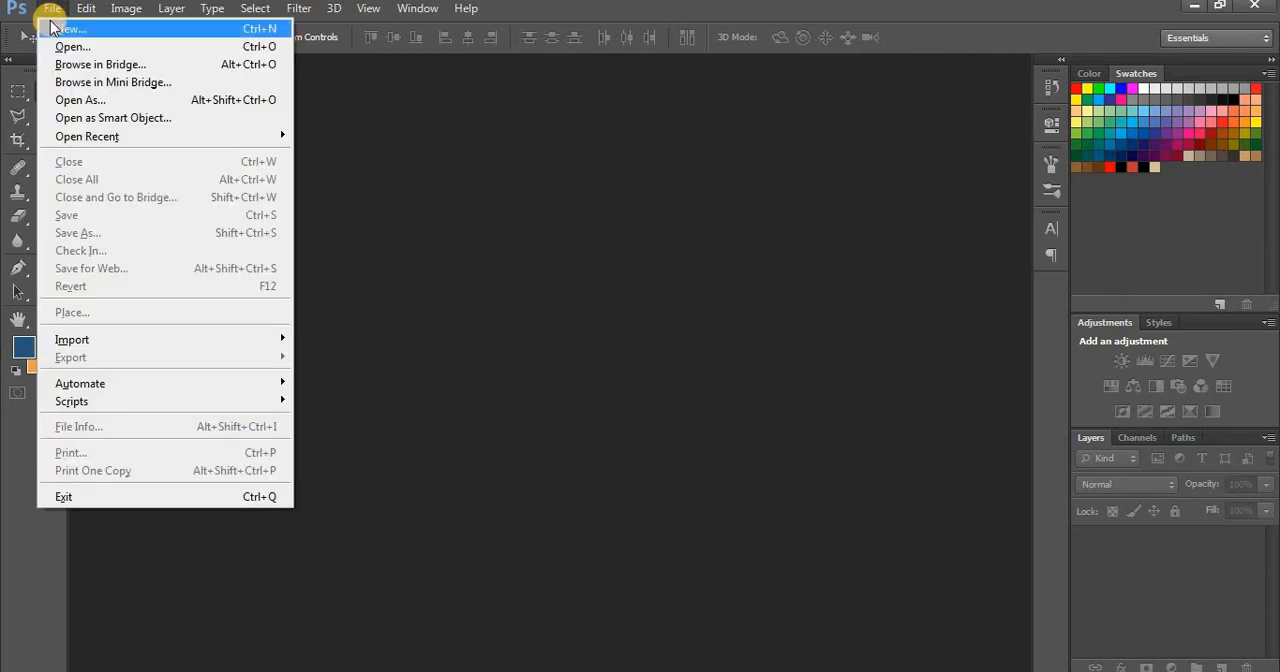
left_click(60, 29)
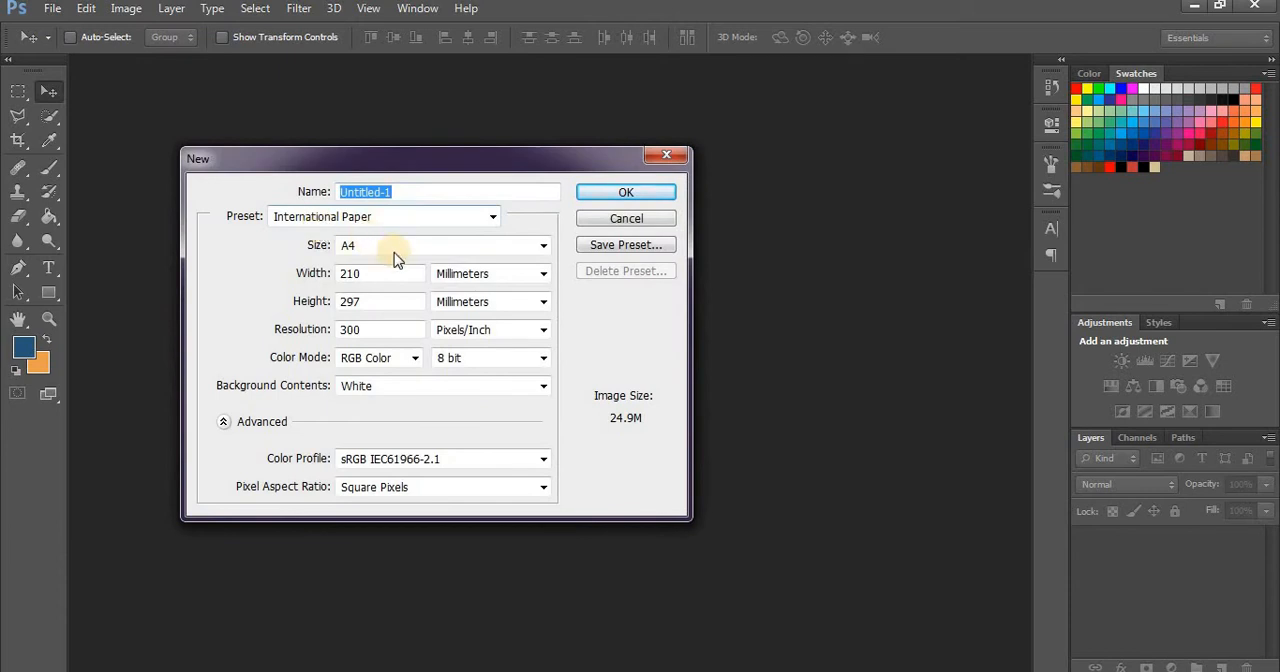
left_click(377, 252)
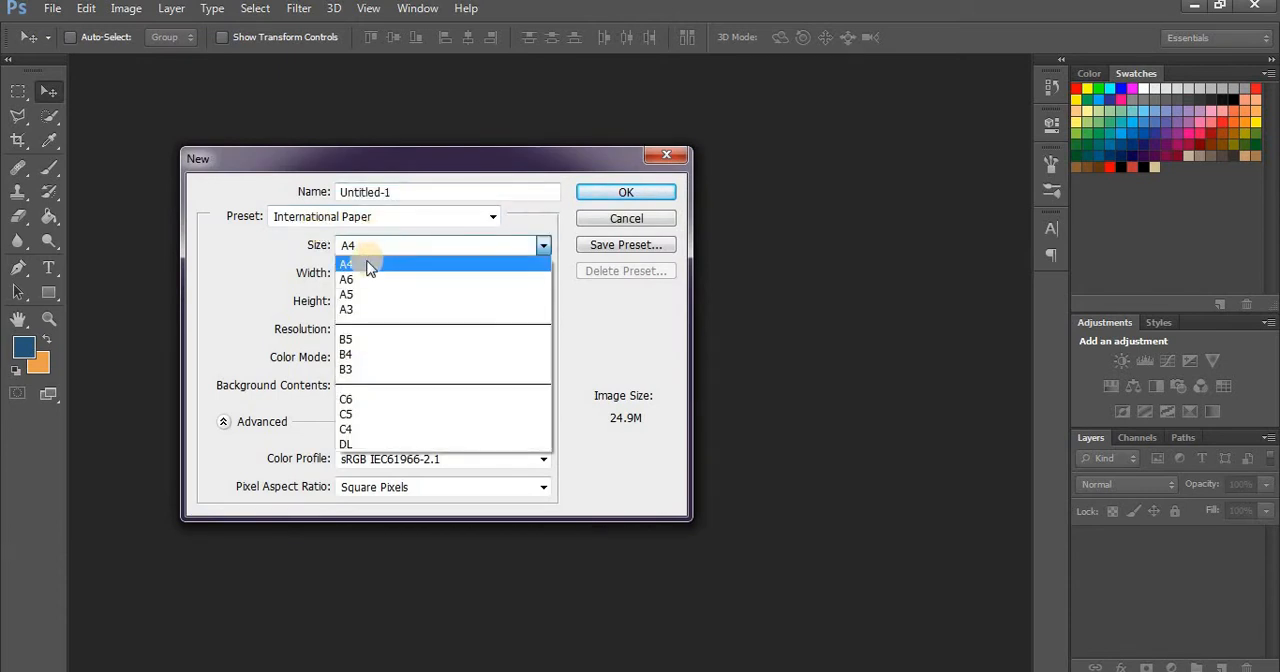
left_click(369, 266)
left_click(387, 219)
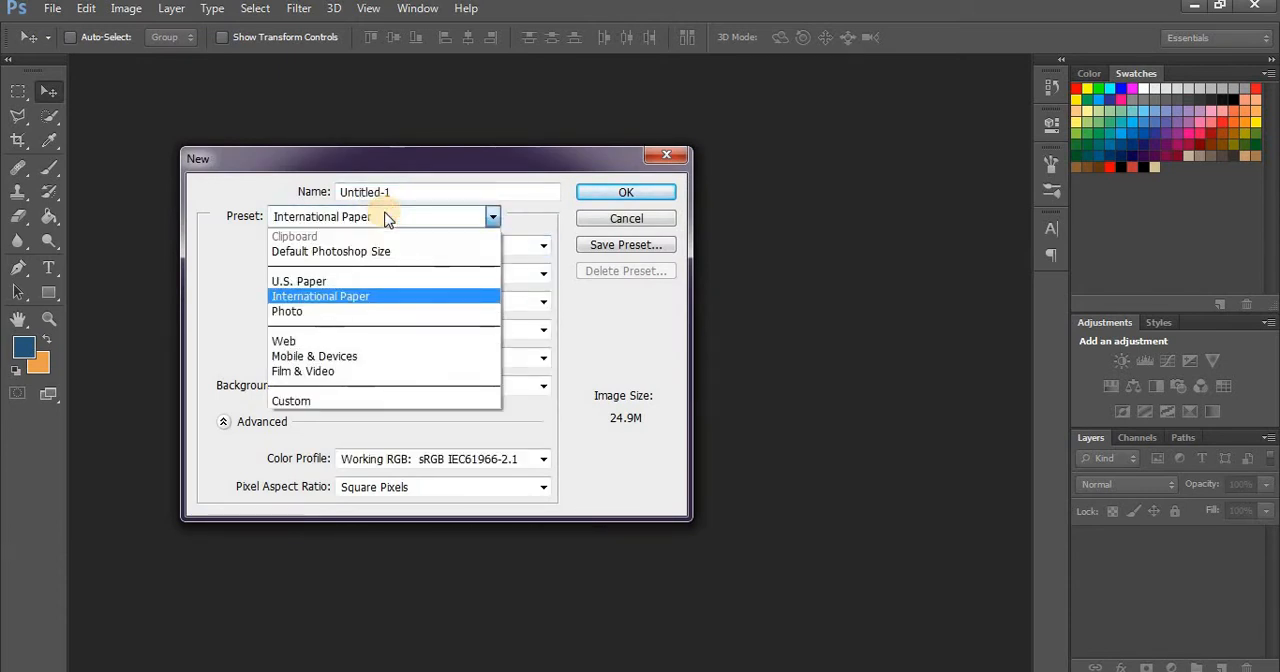
left_click(361, 296)
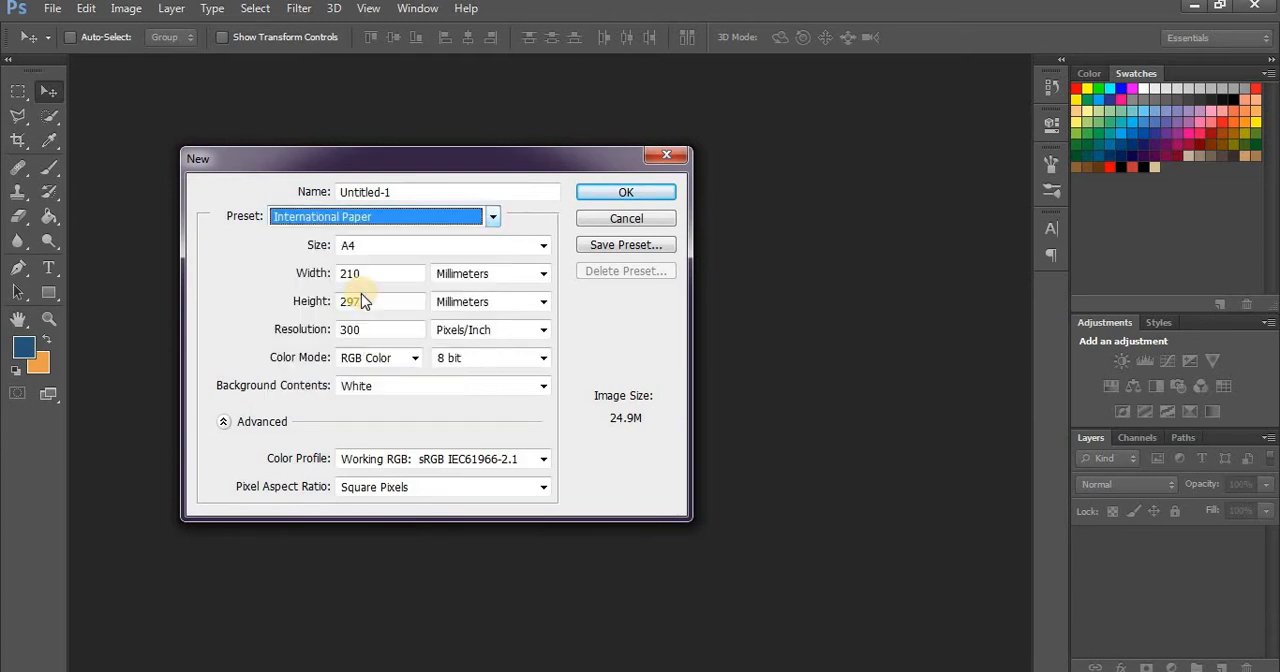
left_click(361, 245)
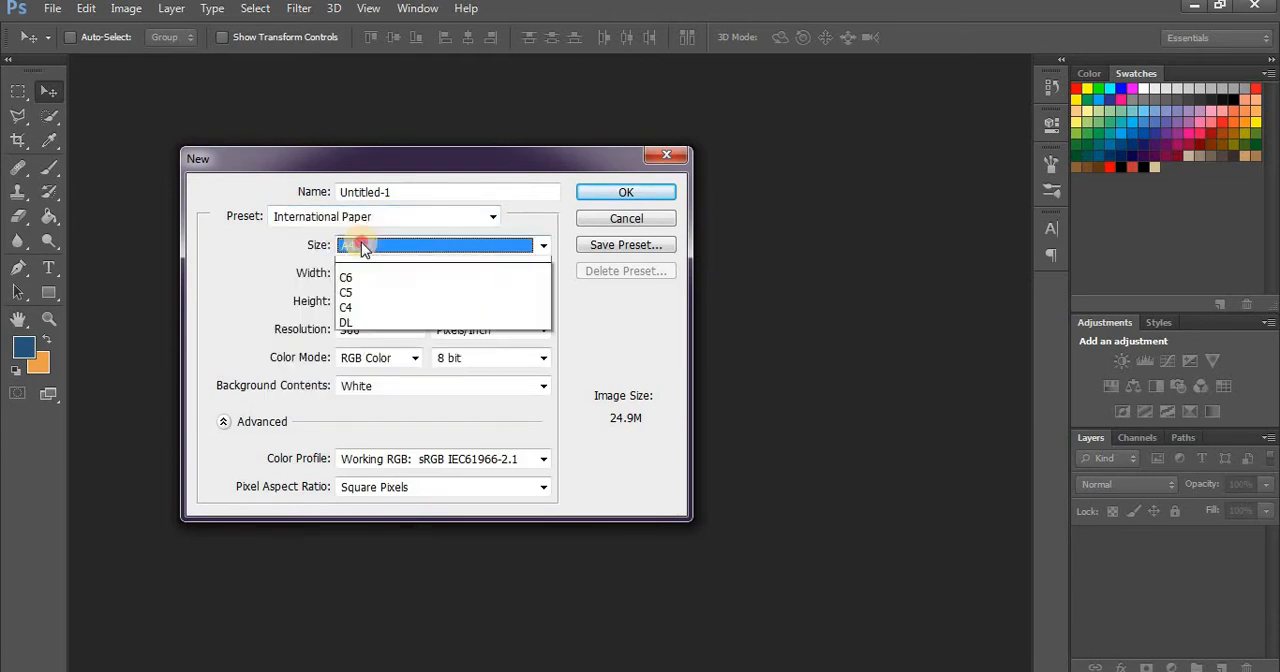
left_click(361, 245)
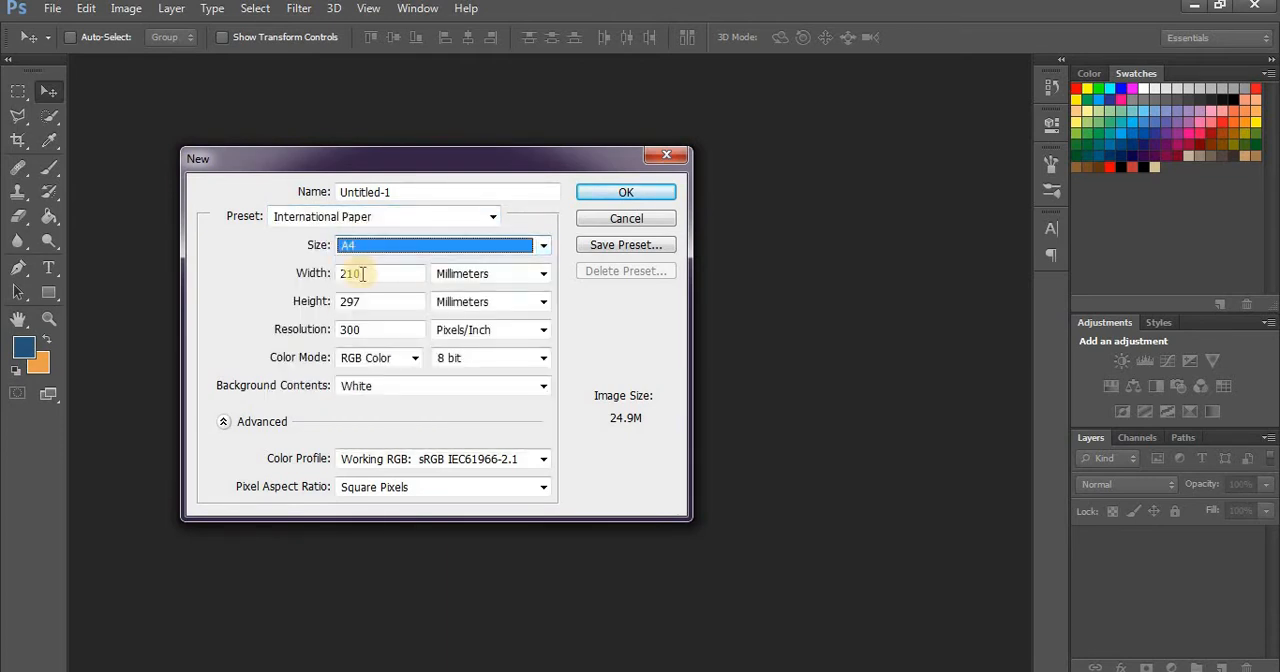
left_click(361, 273)
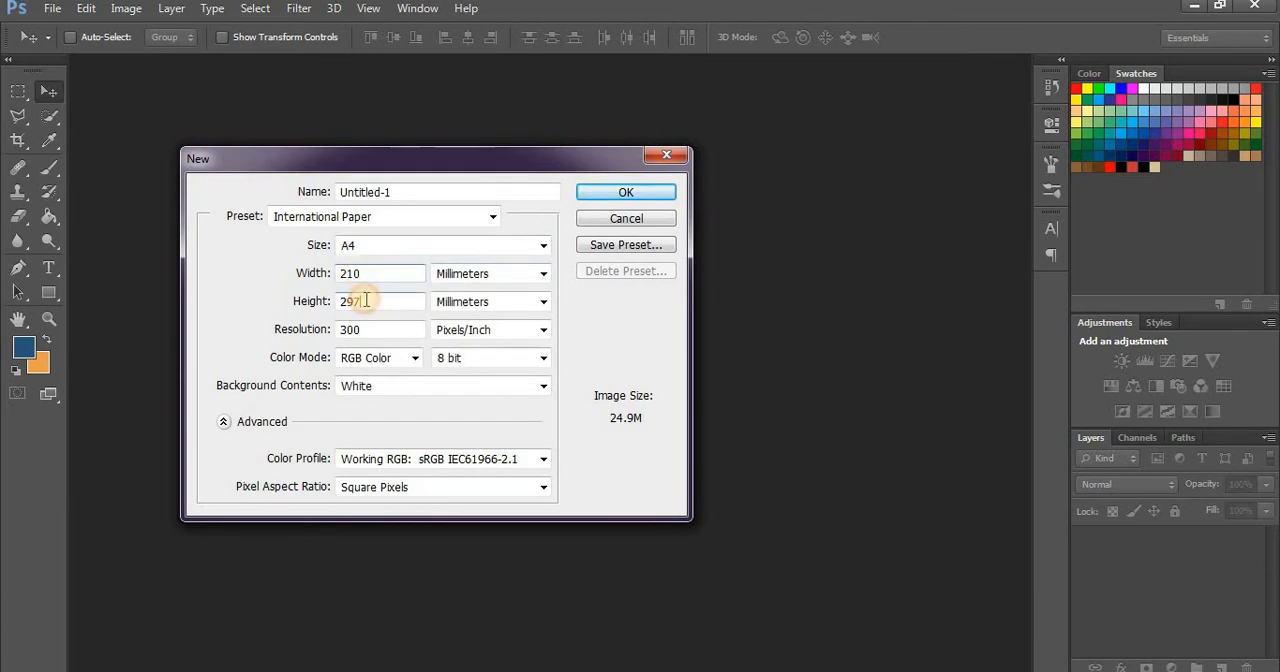
left_click(626, 193)
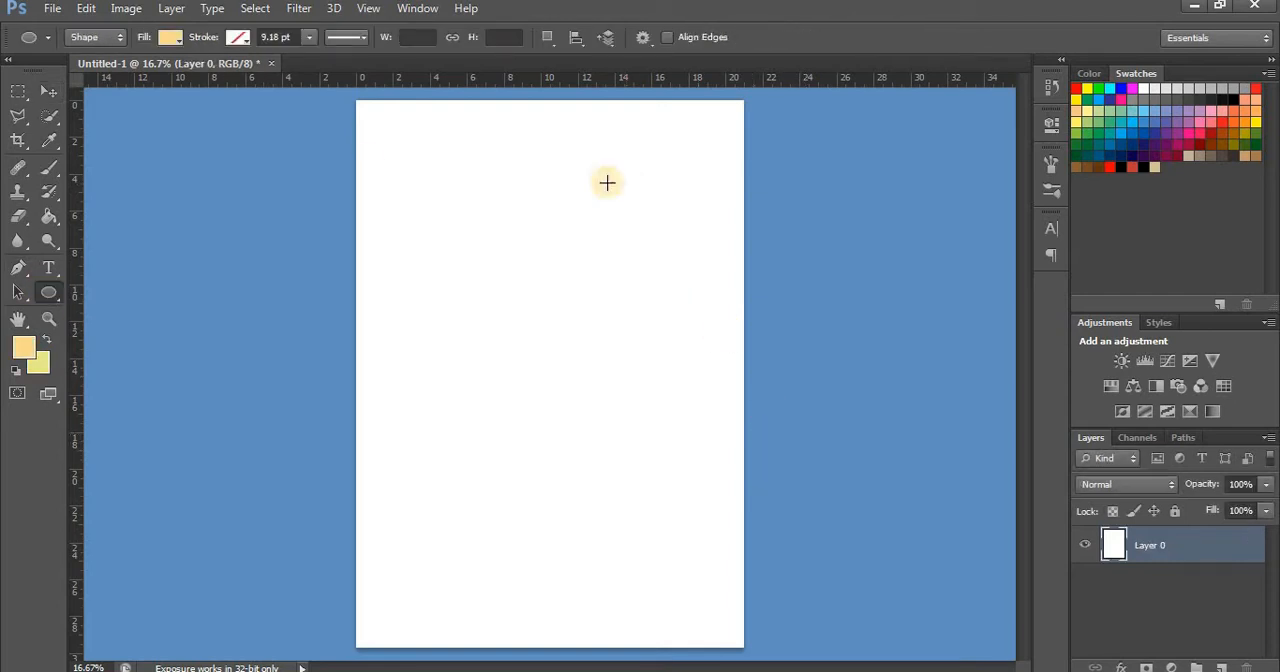
Draw an ellipse about 1420 × 1548 px on the upper right of the page and fill it with light orange
left_click_drag(532, 192, 746, 434)
left_click(170, 37)
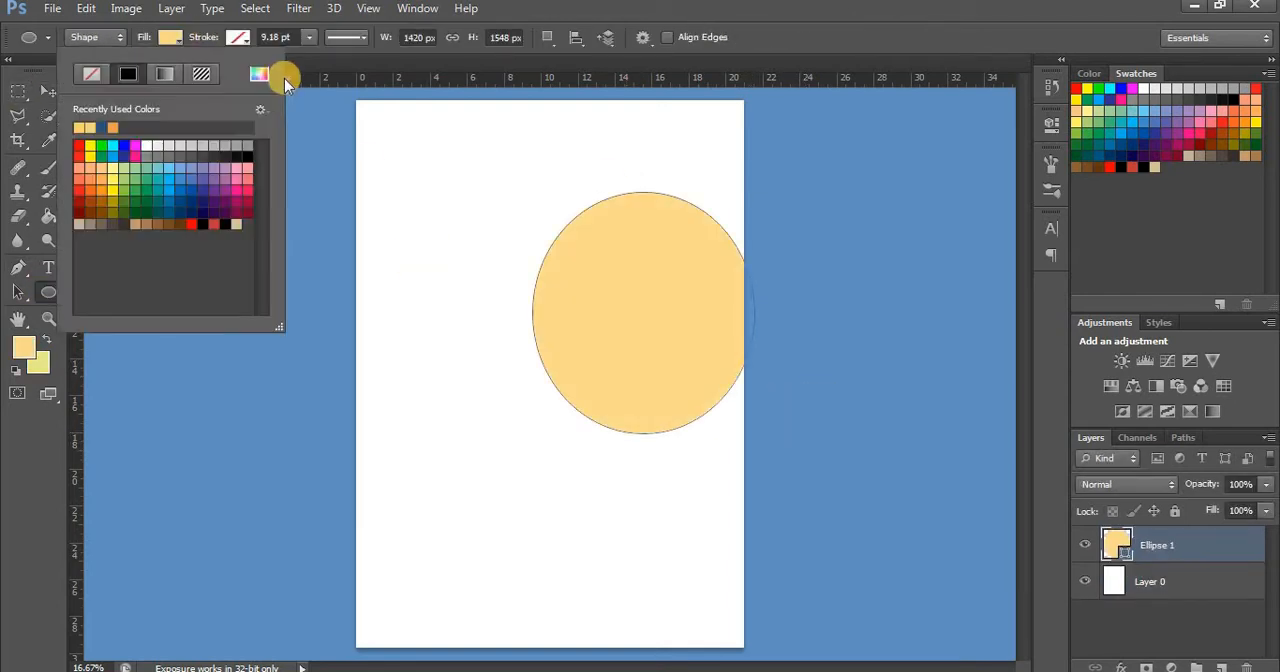
left_click(259, 74)
left_click(1174, 196)
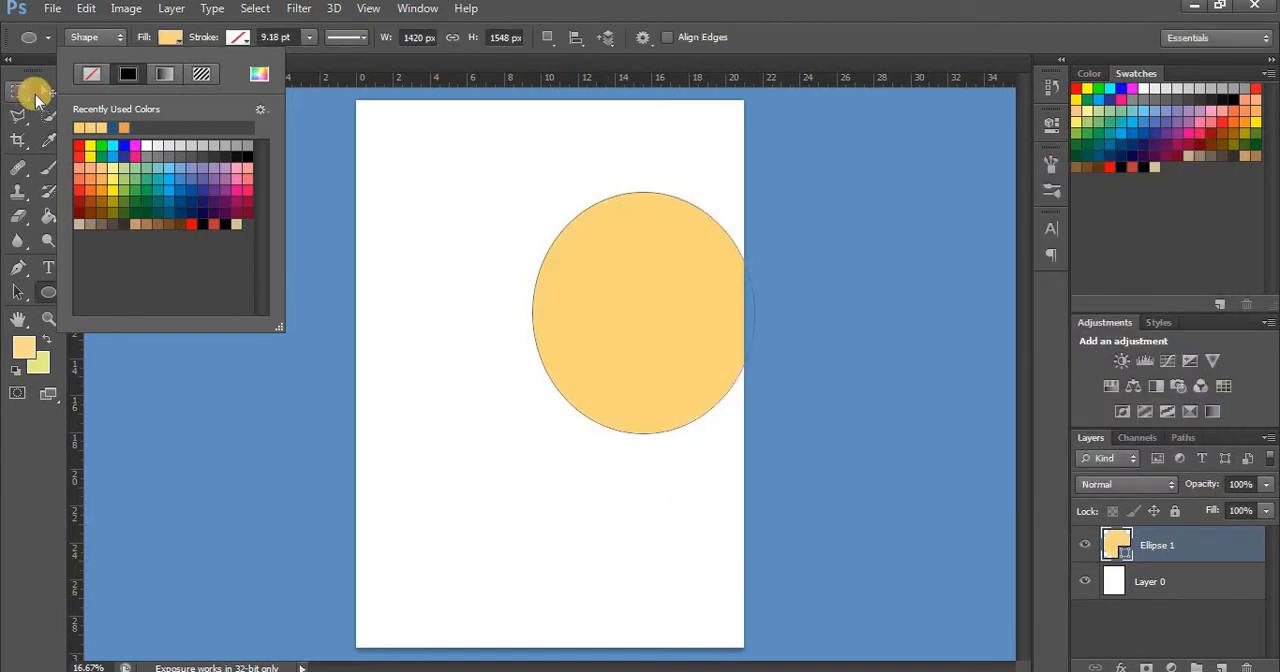
Move the orange ellipse up and warp its left side inward to form a curved blob
left_click(48, 91)
left_click_drag(663, 300, 636, 256)
key("ctrl+t")
right_click(630, 250)
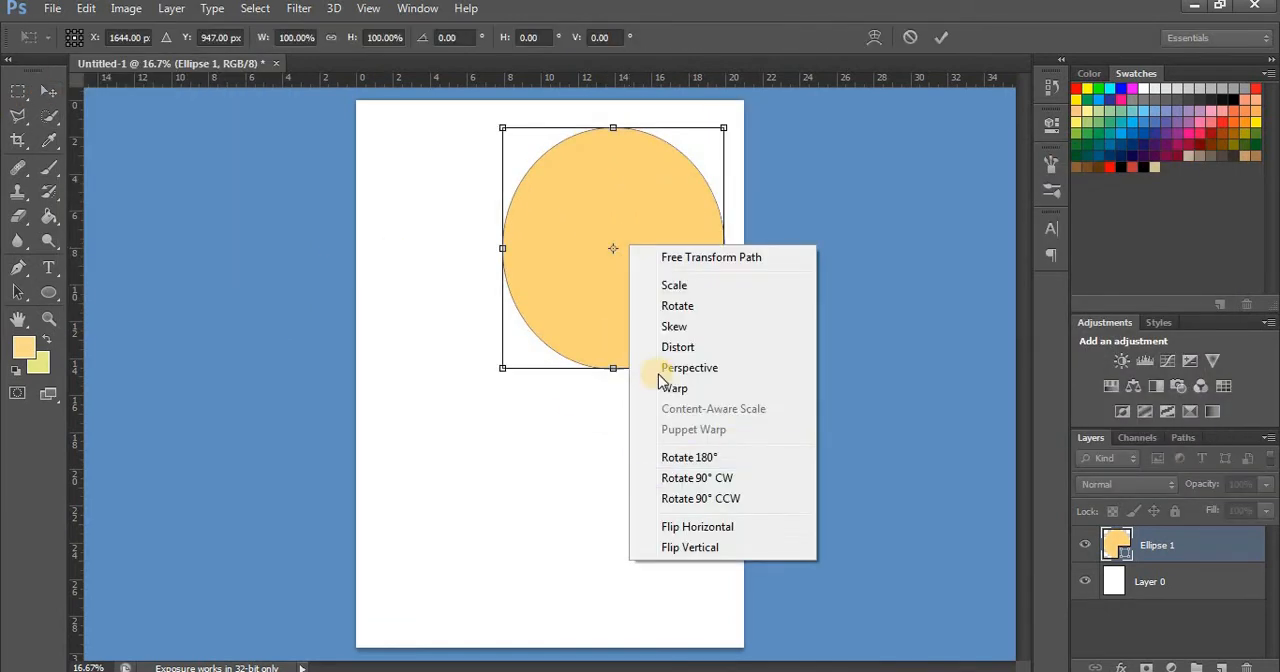
left_click(645, 388)
left_click_drag(500, 287, 725, 312)
left_click(56, 97)
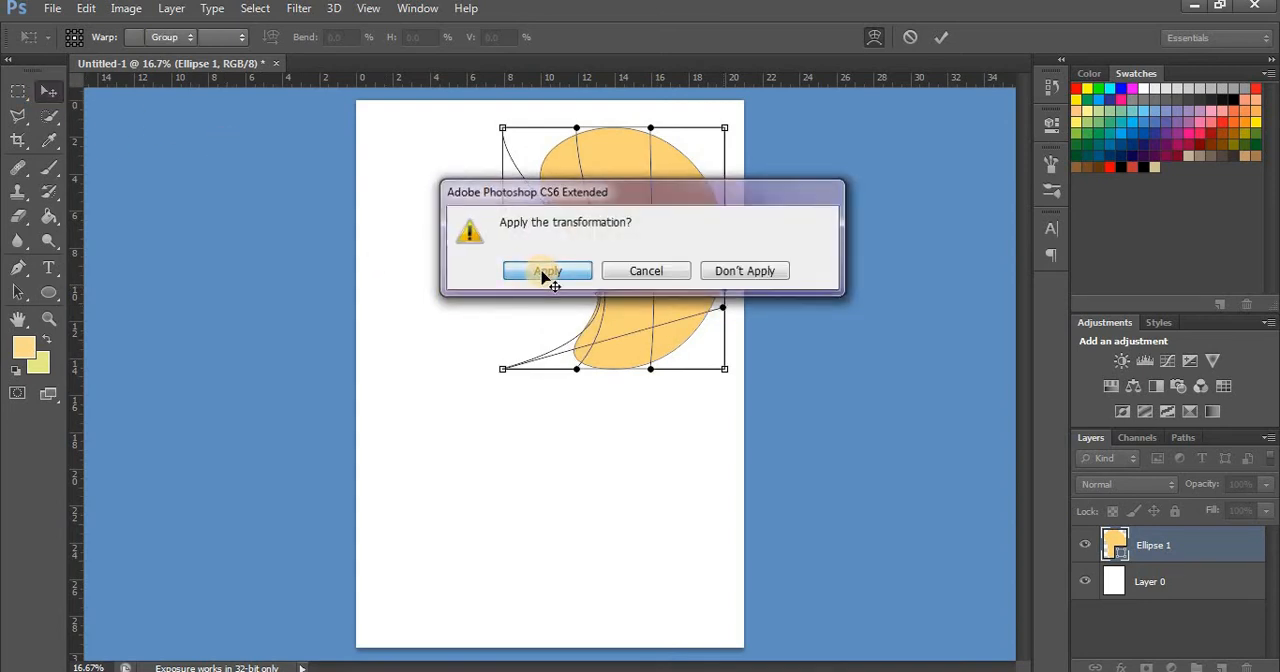
left_click(547, 274)
Place the orange blob over the page's upper-right corner, enlarged to about 120% wide and 130% high and rotated about -27°
left_click_drag(648, 286, 698, 217)
key("ctrl+t")
left_click_drag(840, 320, 877, 281)
key("ctrl+minus")
mouse_move(631, 192)
left_mouse_down()
mouse_move(618, 170)
mouse_move(620, 181)
left_mouse_up()
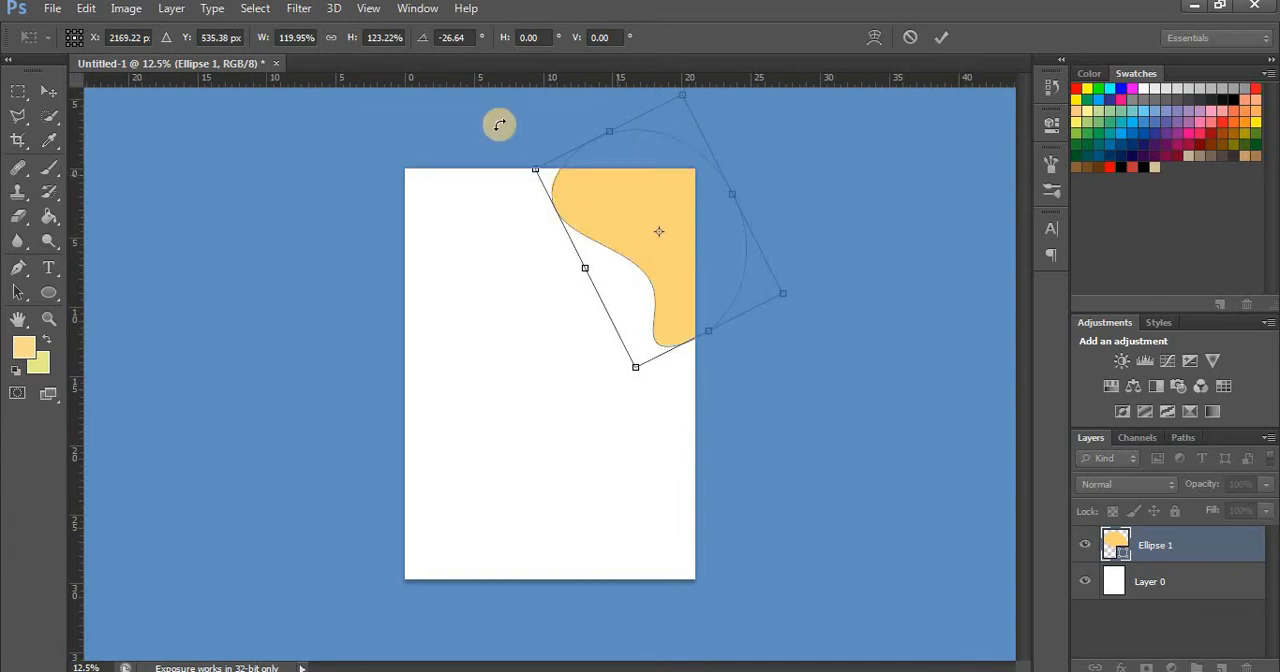
left_click_drag(607, 130, 600, 117)
left_click_drag(580, 261, 566, 272)
left_click_drag(734, 187, 719, 193)
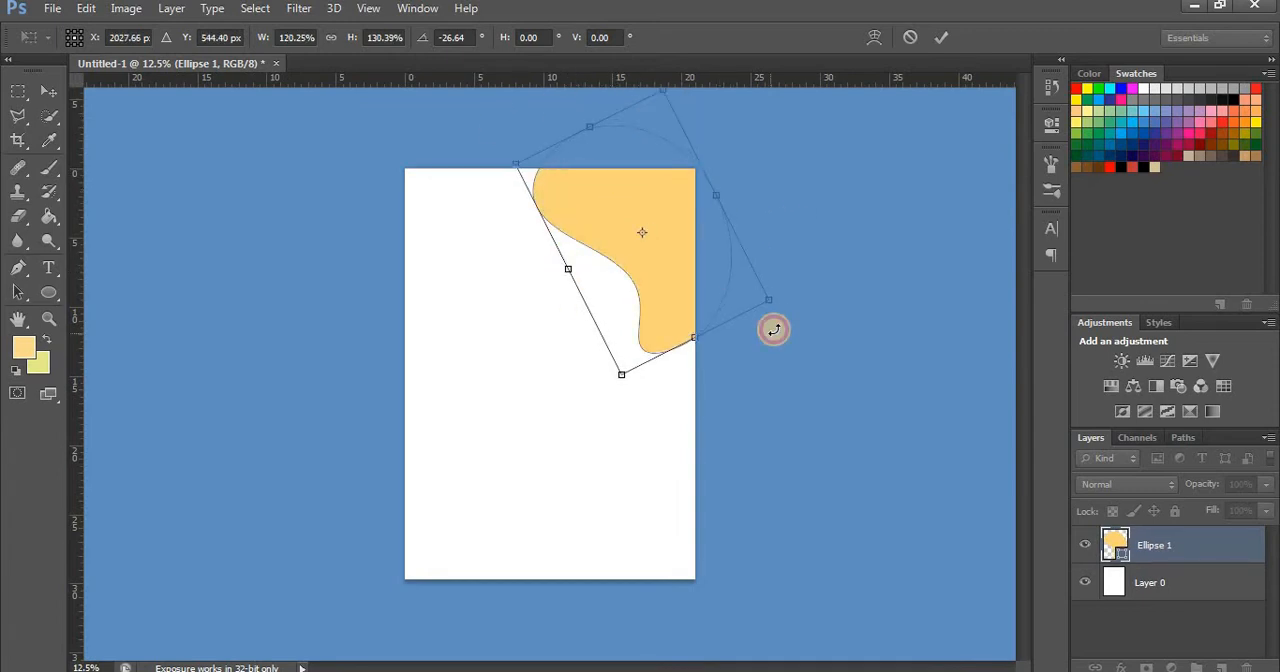
left_click_drag(773, 329, 776, 324)
left_click(40, 97)
key("Return")
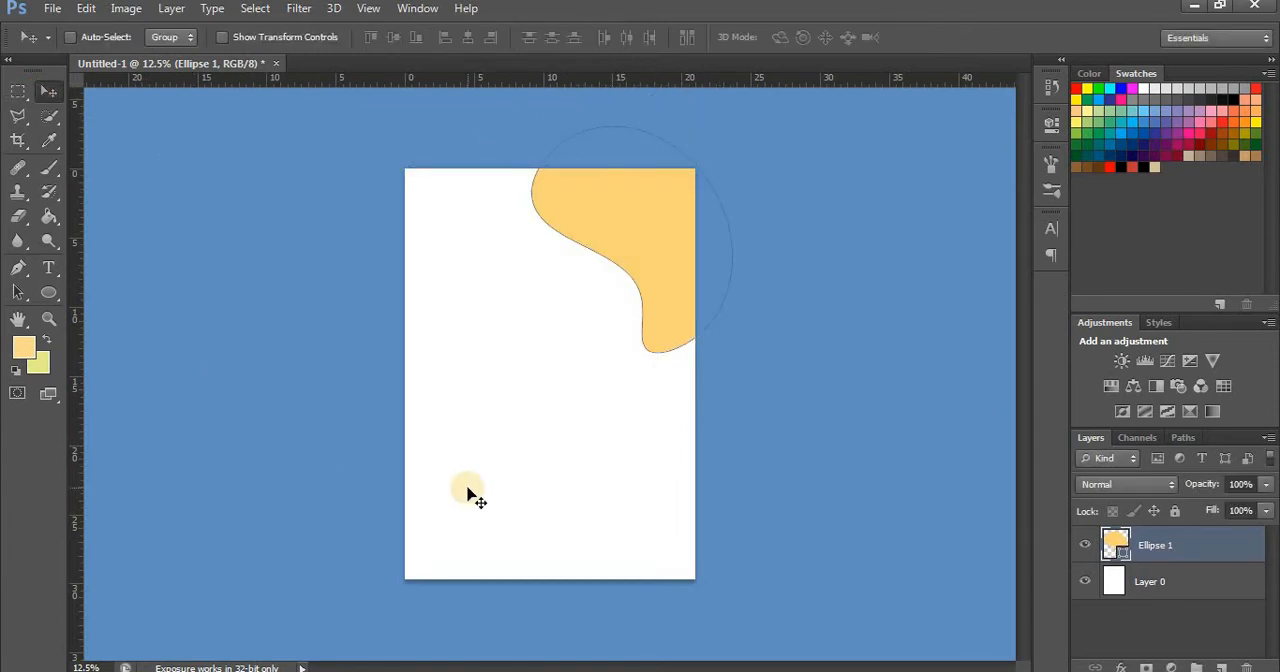
Draw a second ellipse about 1385 × 1303 px on the lower left of the page and fill it with yellow-green
key("ctrl+plus")
key("u")
left_click_drag(391, 423, 608, 626)
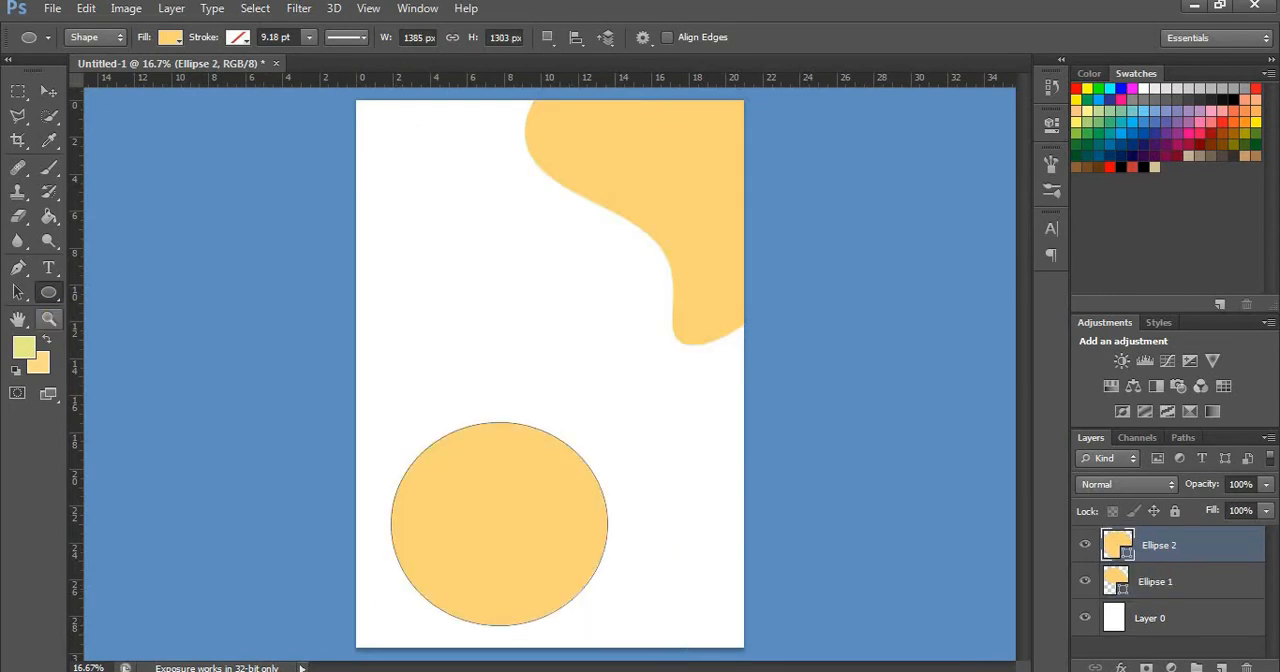
left_click(170, 37)
left_click(258, 75)
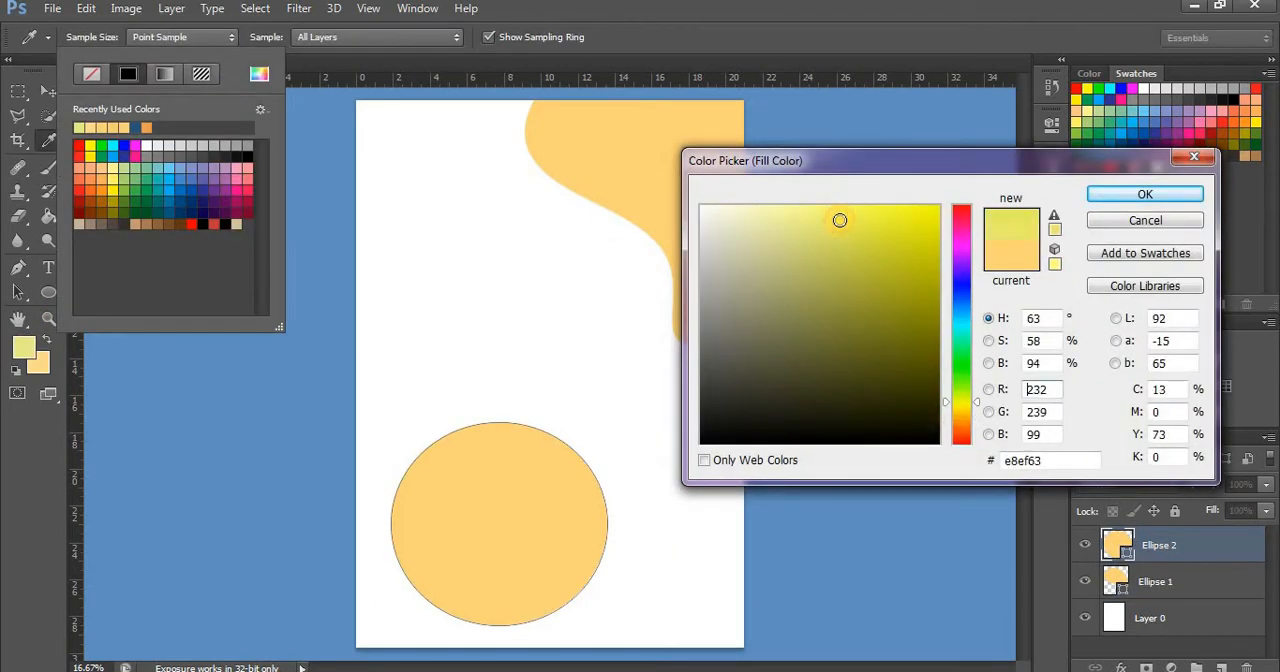
key("Return")
Move the yellow-green ellipse to the page's left edge and warp its upper and lower edges inward into a wavy blob
key("v")
left_click_drag(526, 551, 480, 474)
key("ctrl+t")
right_click(460, 466)
left_click(528, 479)
left_click_drag(494, 346, 452, 449)
left_click_drag(500, 548, 472, 462)
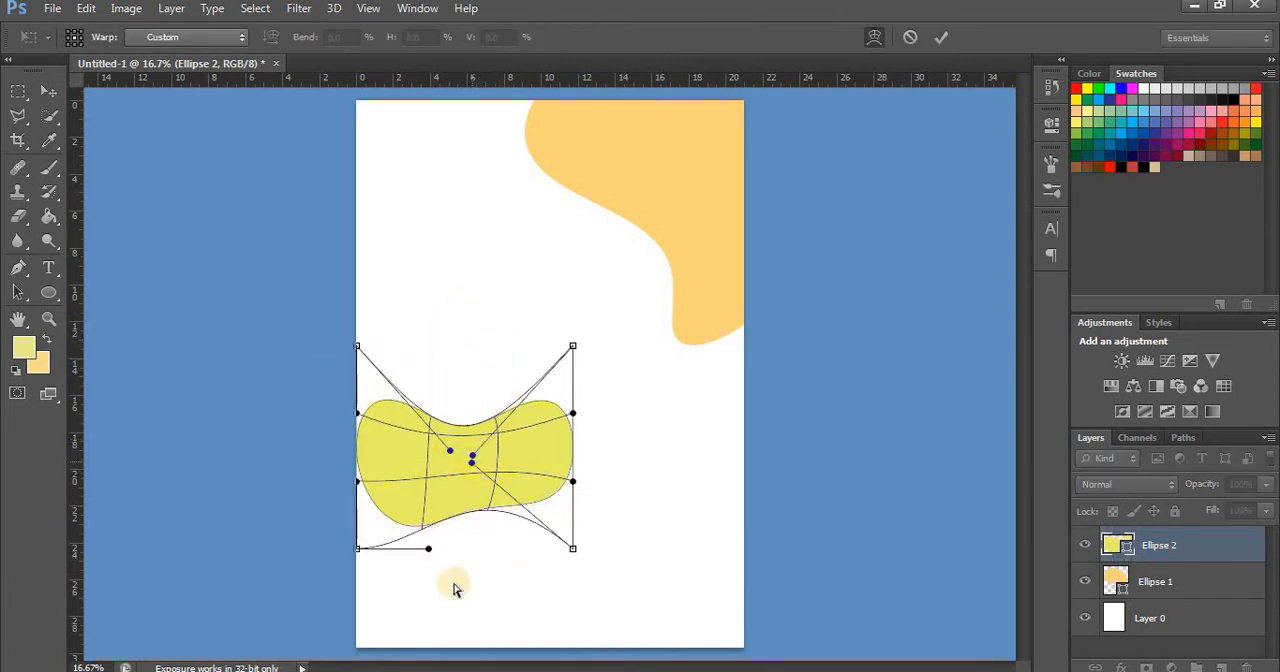
left_click_drag(429, 548, 442, 592)
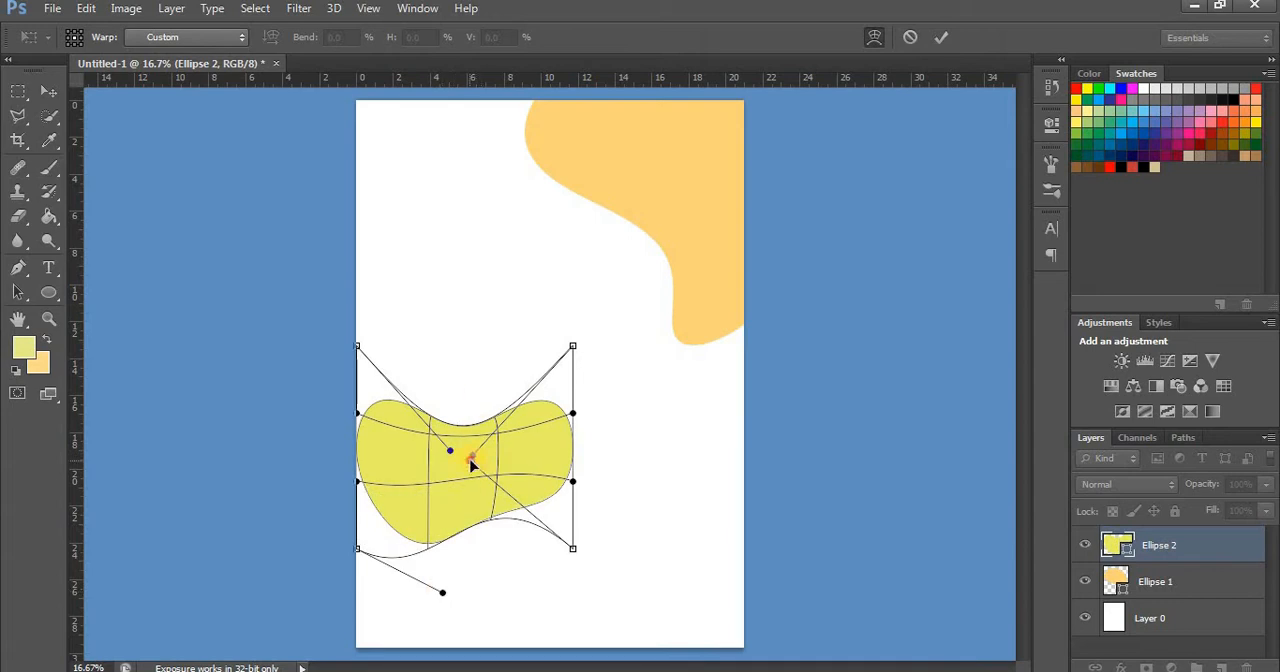
left_click_drag(472, 462, 485, 372)
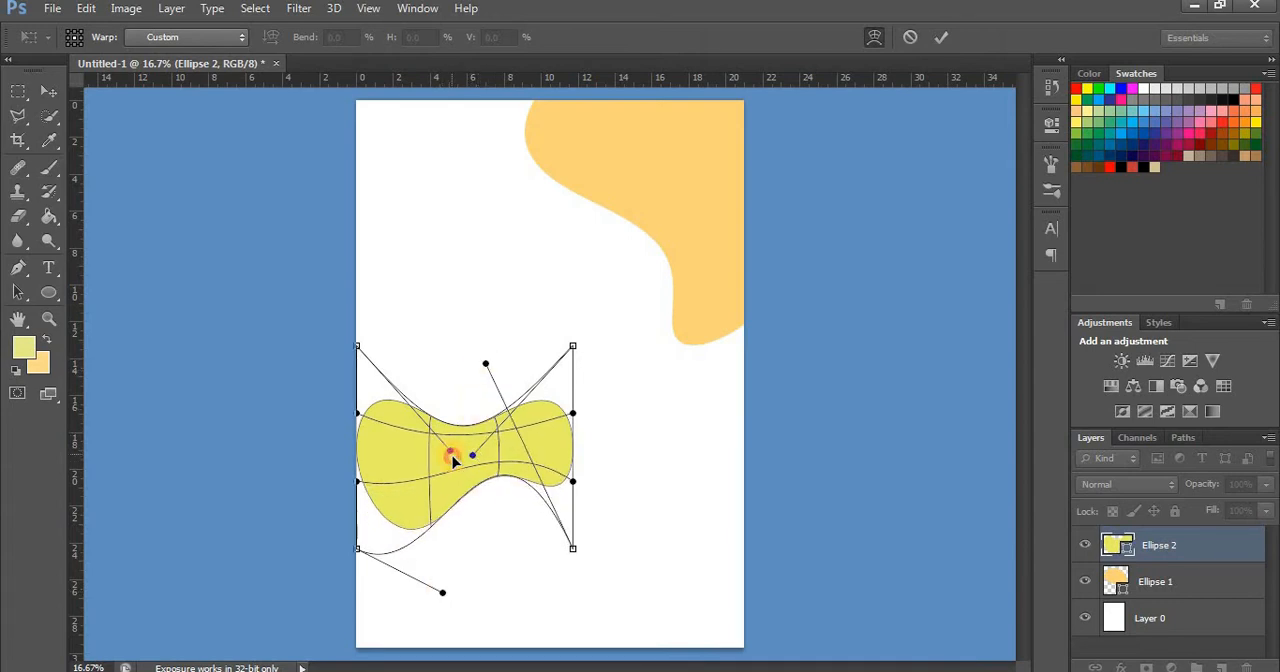
left_click(45, 89)
left_click(545, 271)
Enlarge the yellow-green blob to about 189% wide and 223% high, rotate it about -6.7°, and let it overlap the page's left edge
left_click_drag(492, 454, 443, 457)
key("ctrl+t")
left_click_drag(524, 401, 575, 364)
left_click_drag(522, 431, 503, 438)
left_click_drag(552, 381, 591, 358)
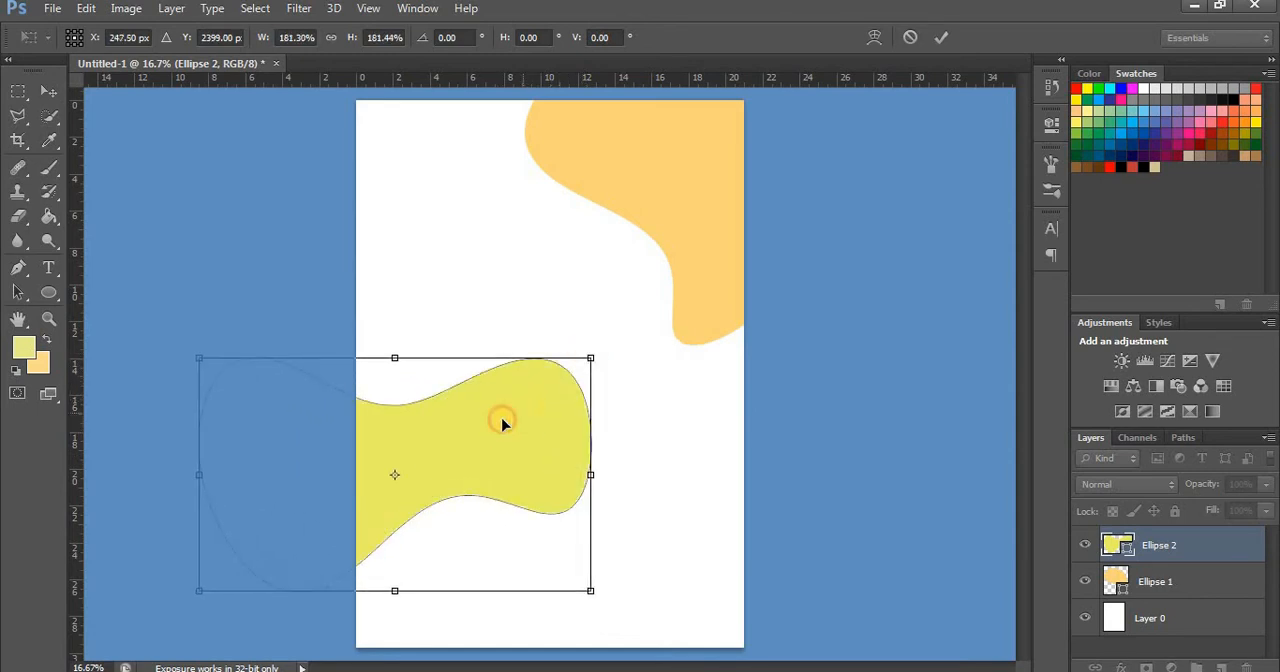
left_click_drag(503, 423, 483, 429)
left_click_drag(661, 579, 663, 561)
left_click_drag(490, 455, 482, 439)
left_click_drag(361, 348, 359, 300)
left_click_drag(408, 395, 408, 403)
left_click_drag(570, 577, 588, 582)
left_click_drag(461, 396, 443, 397)
left_click_drag(677, 535, 681, 517)
mouse_move(416, 381)
left_mouse_down()
mouse_move(450, 379)
mouse_move(429, 383)
left_mouse_up()
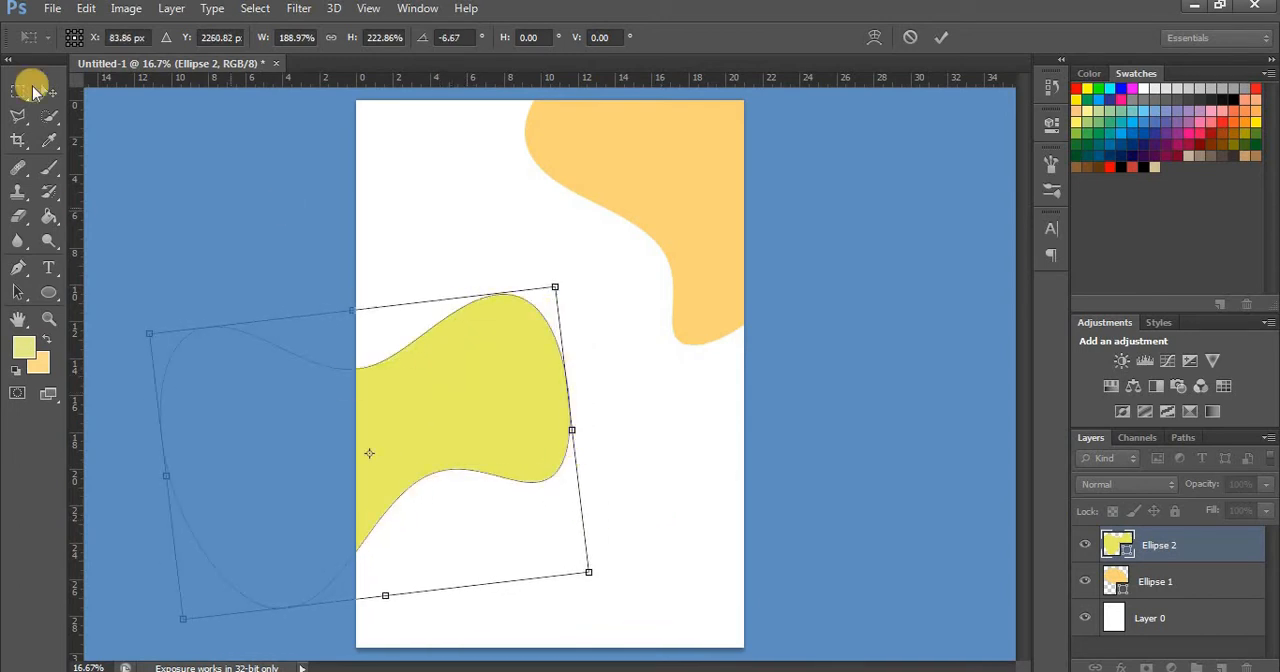
left_click(48, 95)
left_click(549, 273)
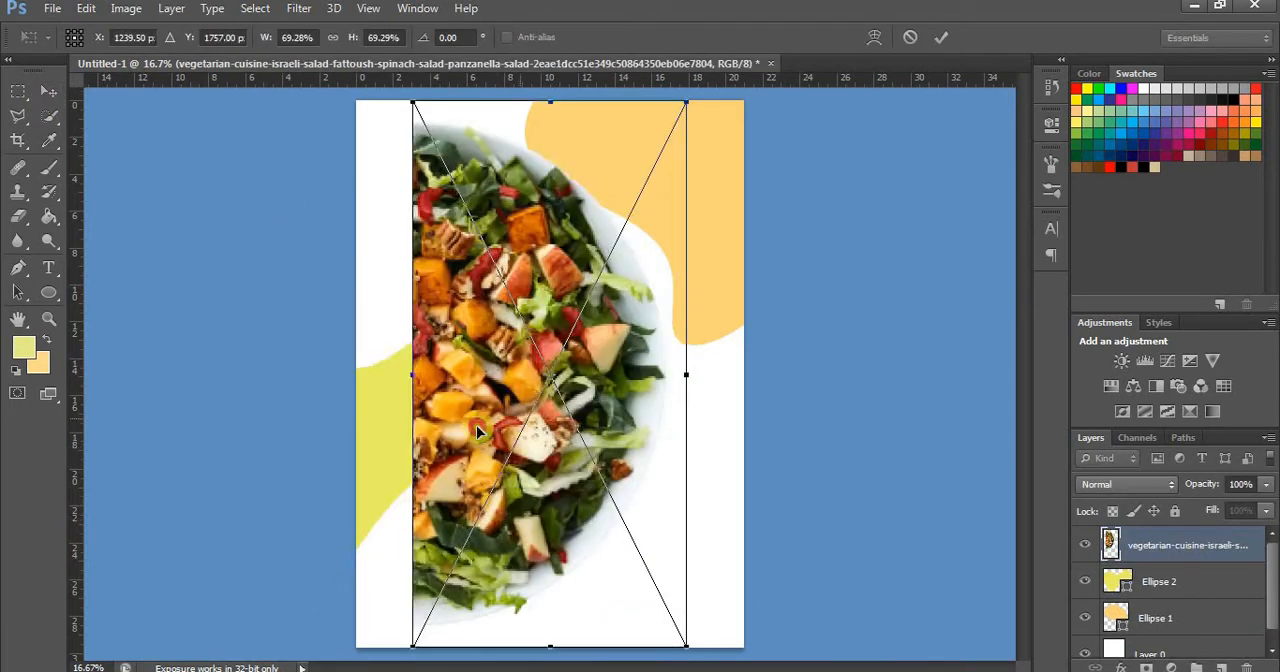
Scale down the placed salad bowl image and position it against the left edge of the page
left_click_drag(519, 425, 457, 437)
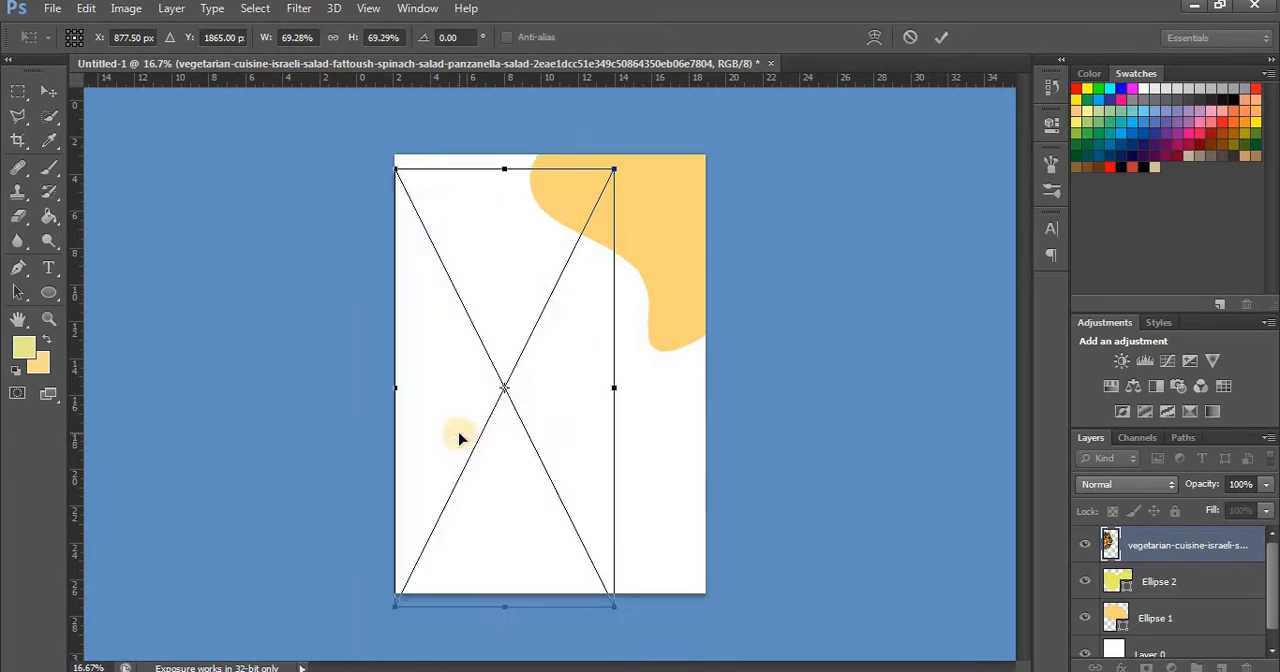
key("ctrl+minus")
left_click_drag(607, 183, 590, 190)
mouse_move(520, 290)
left_mouse_down()
mouse_move(525, 272)
mouse_move(511, 284)
left_mouse_up()
left_click(49, 91)
left_click(543, 269)
key("ctrl+plus")
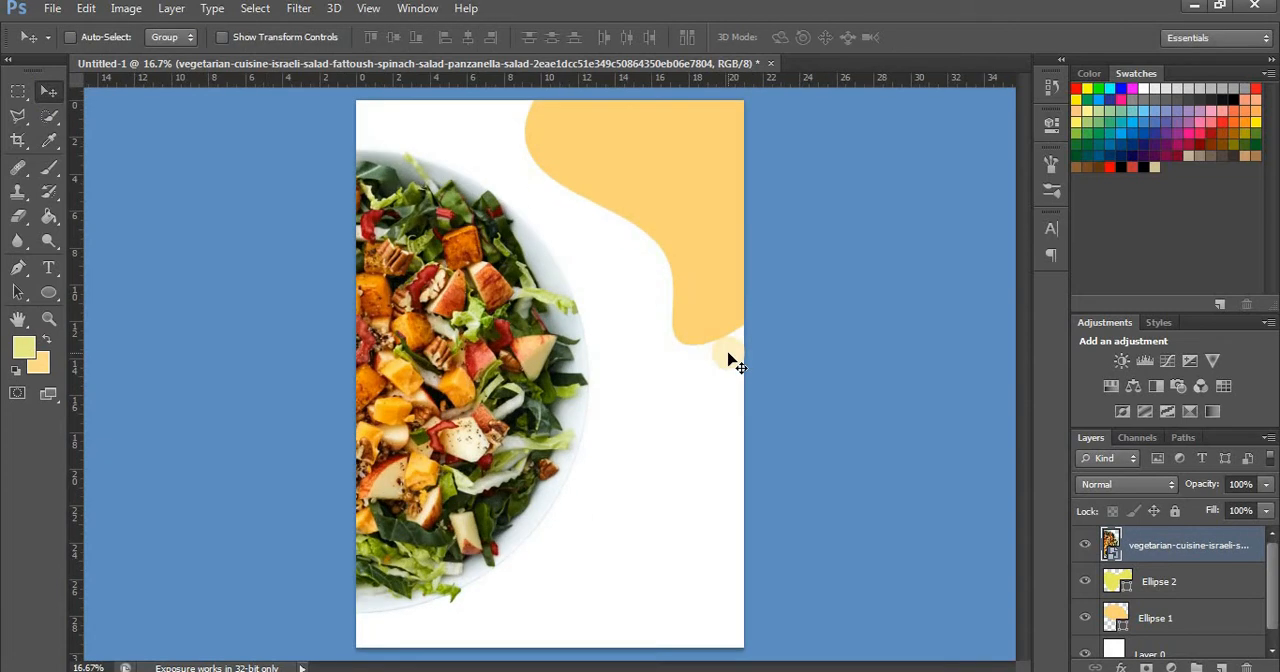
Bring the yellow-green shape above the salad image and transform it to fit the page's lower-left corner
left_click_drag(1160, 585, 1160, 543)
key("ctrl+t")
left_click_drag(520, 455, 938, 439)
left_click_drag(751, 369, 529, 614)
right_click(667, 466)
left_click(680, 436)
right_click(529, 614)
left_click(600, 585)
left_click_drag(809, 610, 484, 615)
key("v")
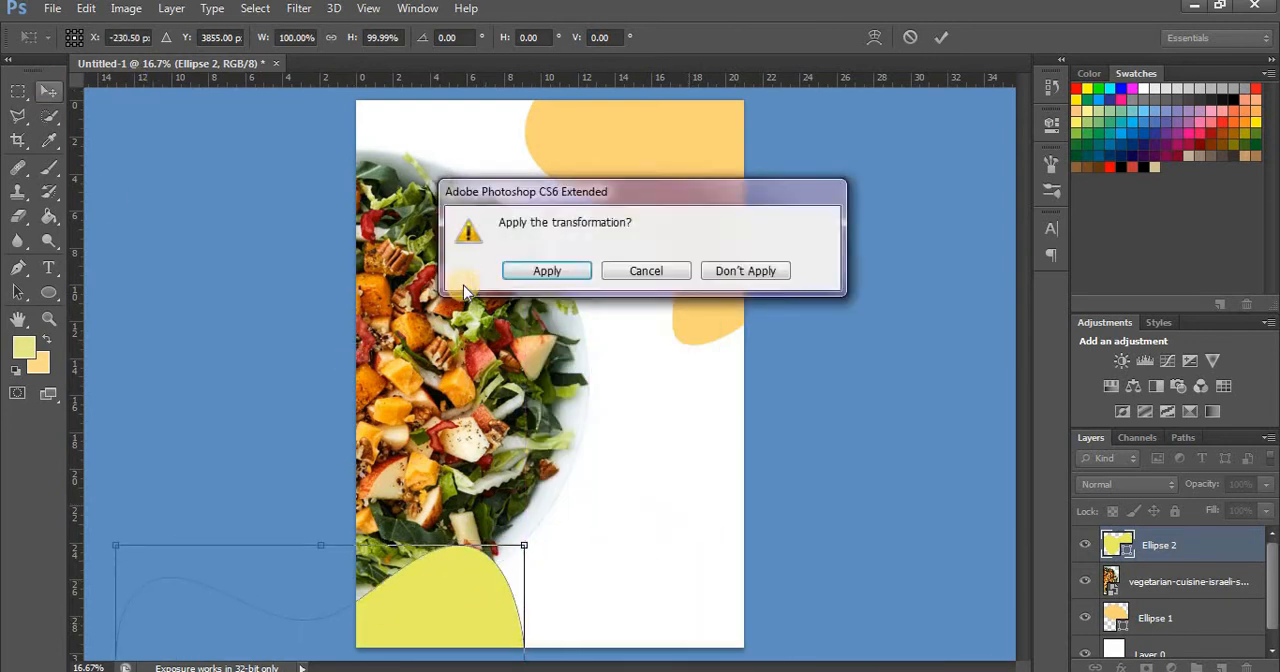
key("Return")
Raise the salad image above the yellow-green shape and apply the tomato slice's transformation with a rotation of about -1.9°
left_click_drag(1160, 581, 1145, 535)
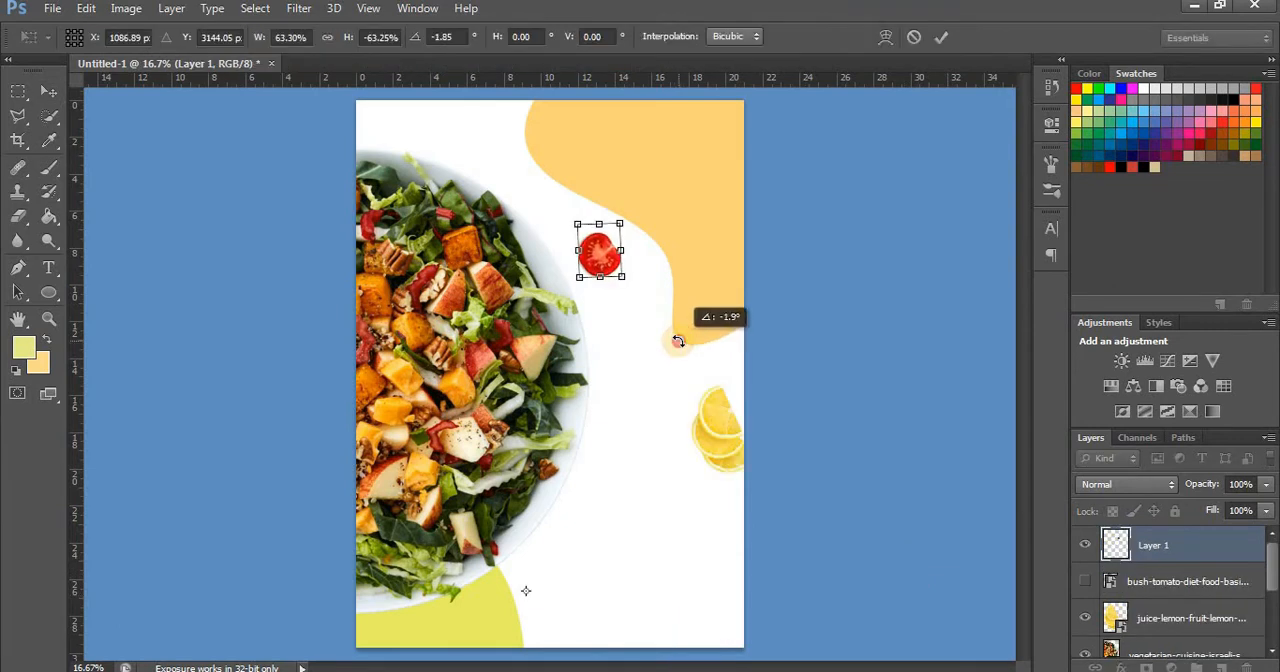
left_click(48, 91)
key("Return")
Scale the placed lettuce image to about 32.7%, rotate it about 34.6°, and position it in the page's lower-right corner
left_click_drag(623, 600, 571, 459)
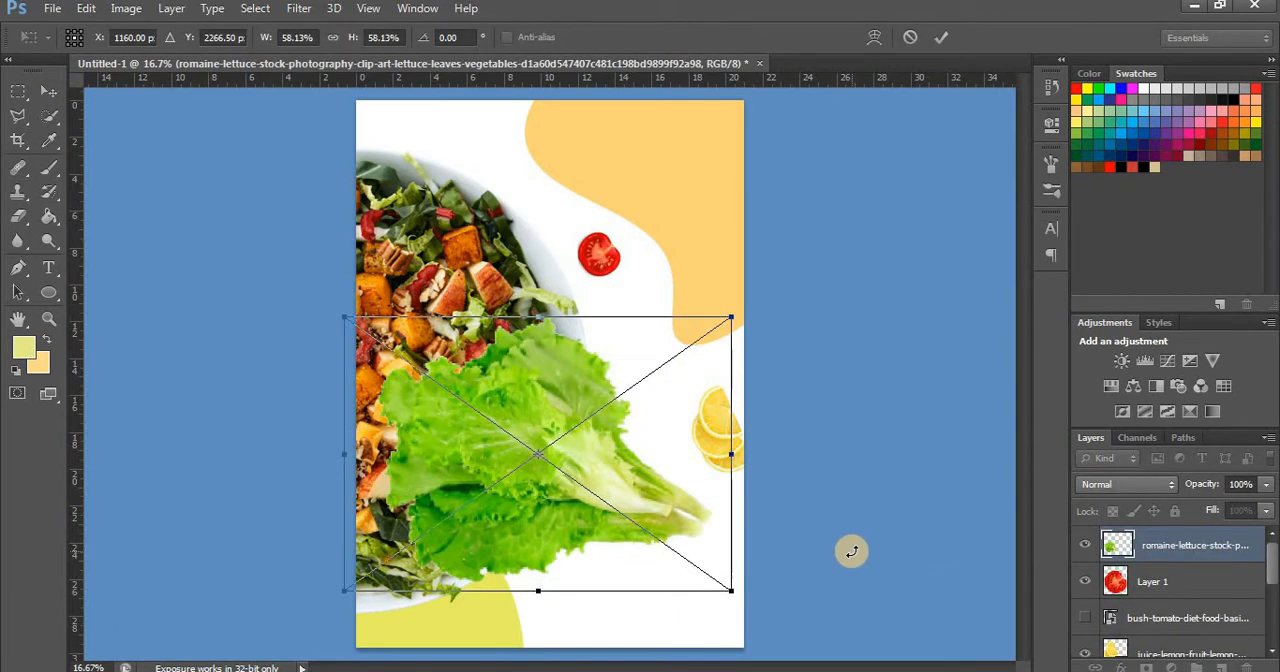
left_click_drag(900, 623, 645, 663)
left_click_drag(575, 444, 762, 602)
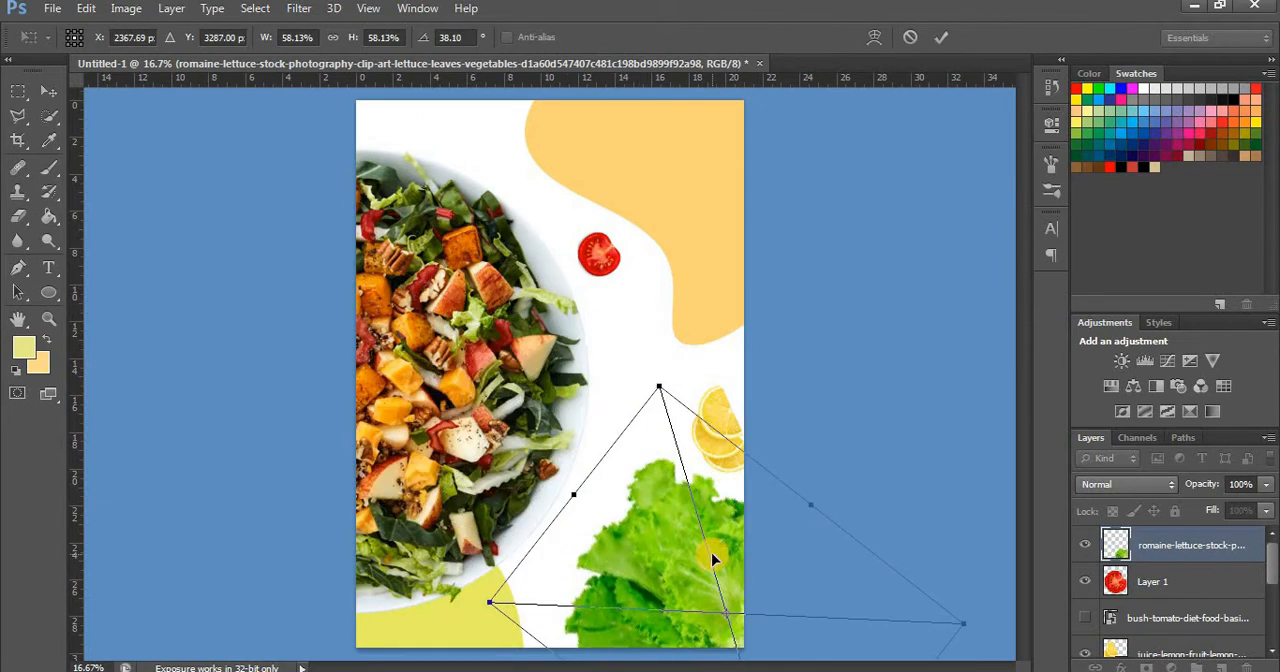
left_click_drag(639, 572, 522, 401)
left_click_drag(541, 212, 570, 311)
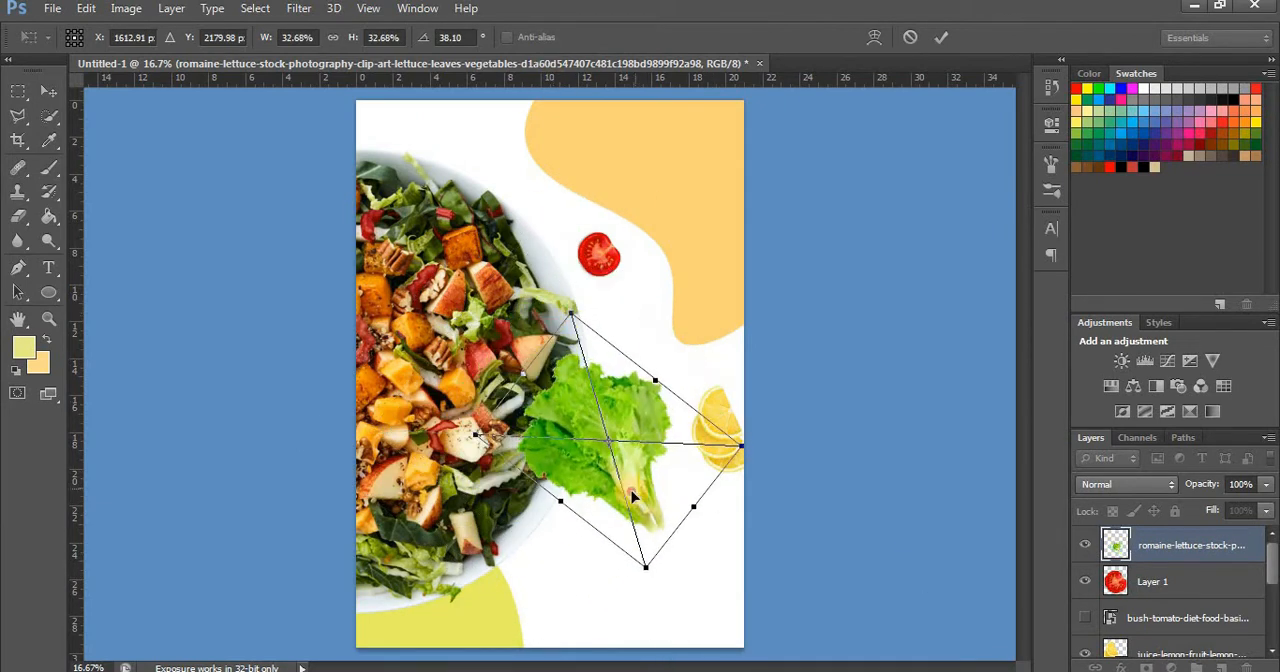
left_click_drag(628, 490, 712, 645)
left_click_drag(910, 652, 906, 637)
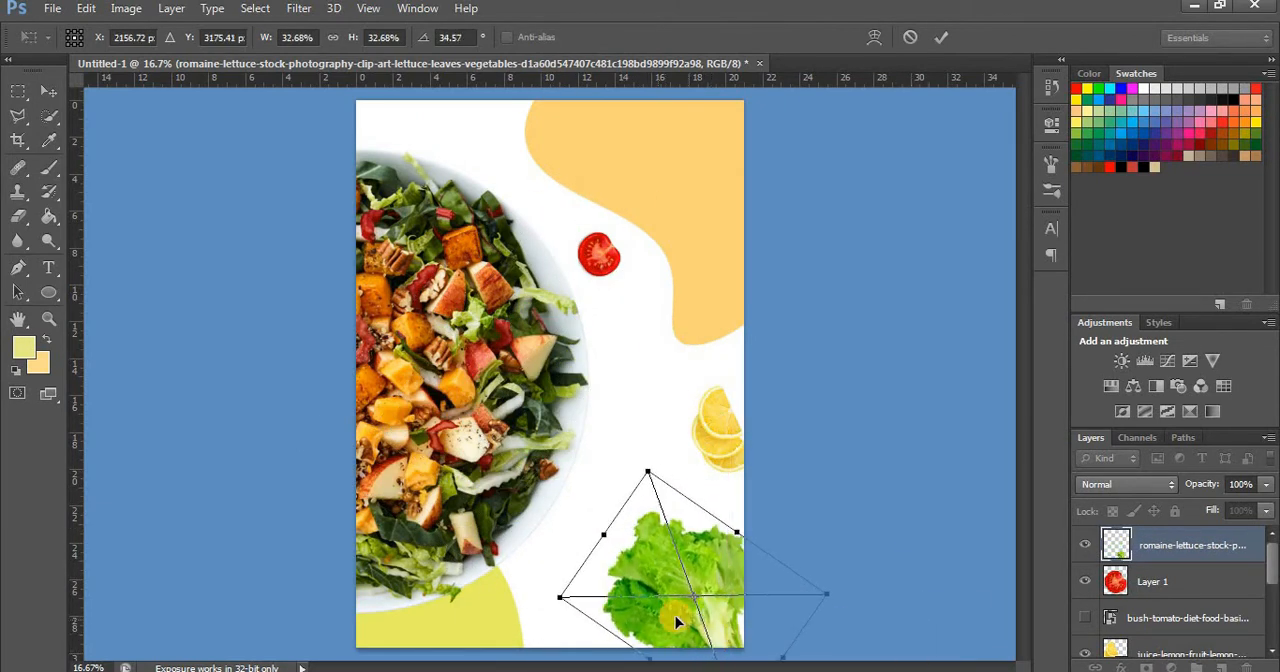
key("v")
left_click(532, 268)
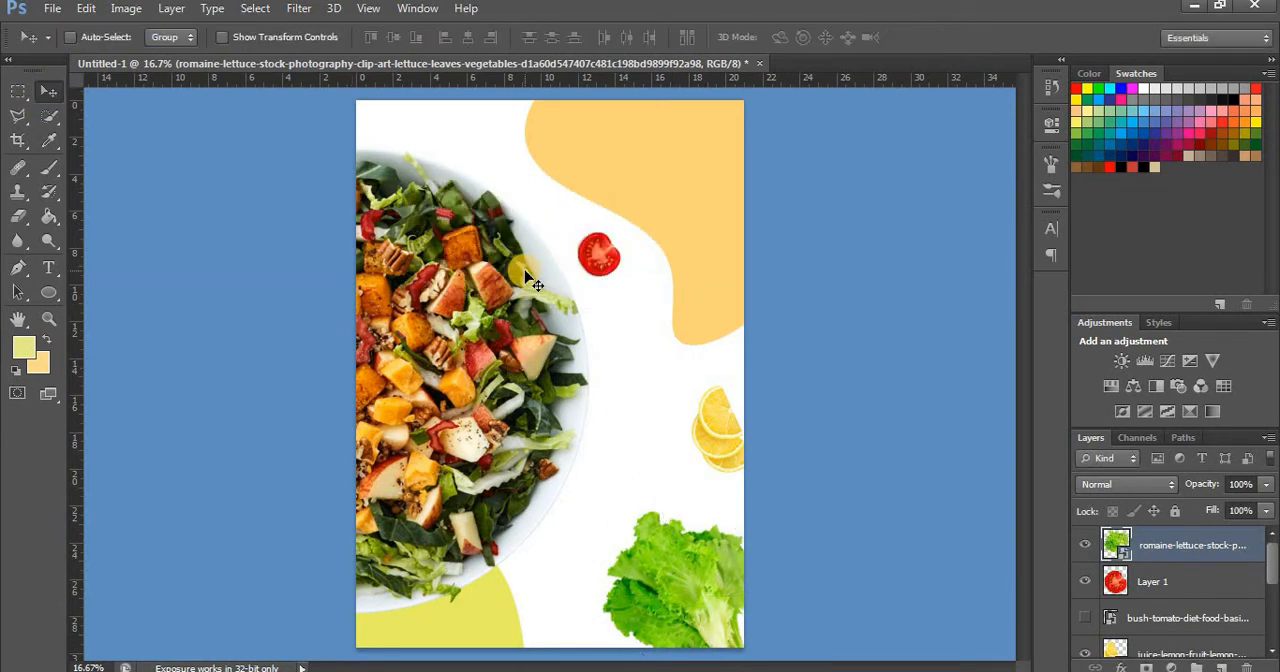
Scale the salad bowl image to about 50.6% and align it with the page's left edge
left_click_drag(470, 322, 437, 298)
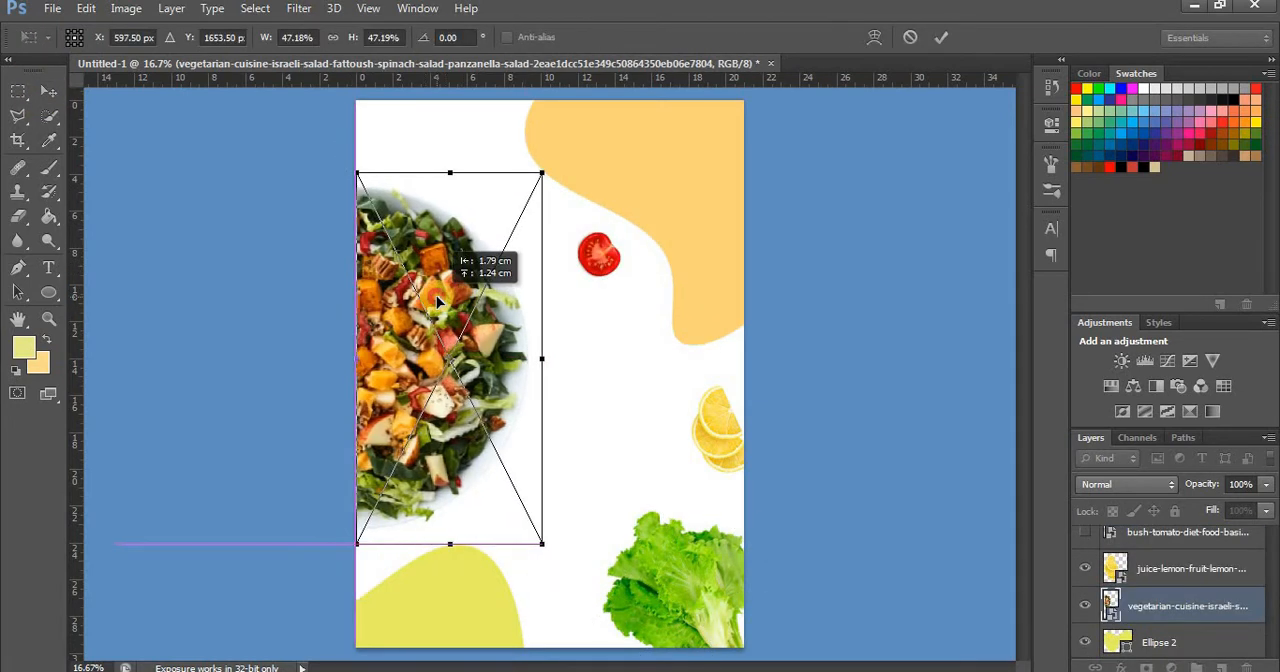
left_click_drag(538, 172, 555, 160)
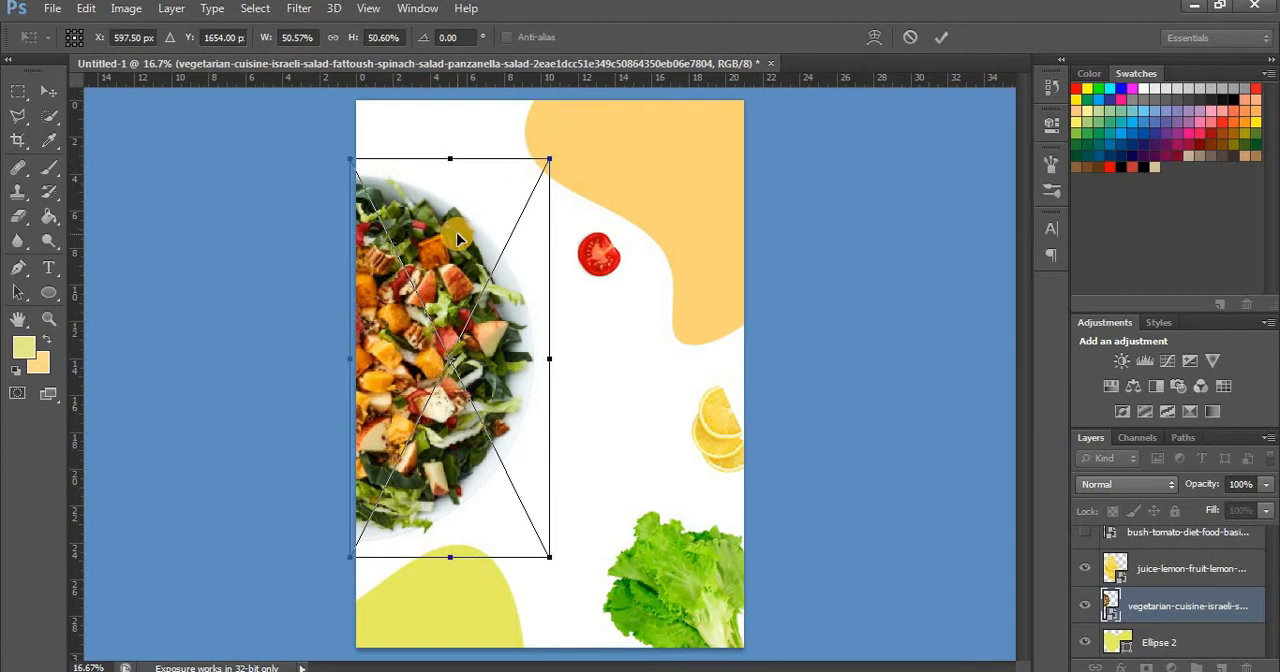
left_click_drag(431, 248, 437, 250)
left_click(48, 91)
left_click(532, 270)
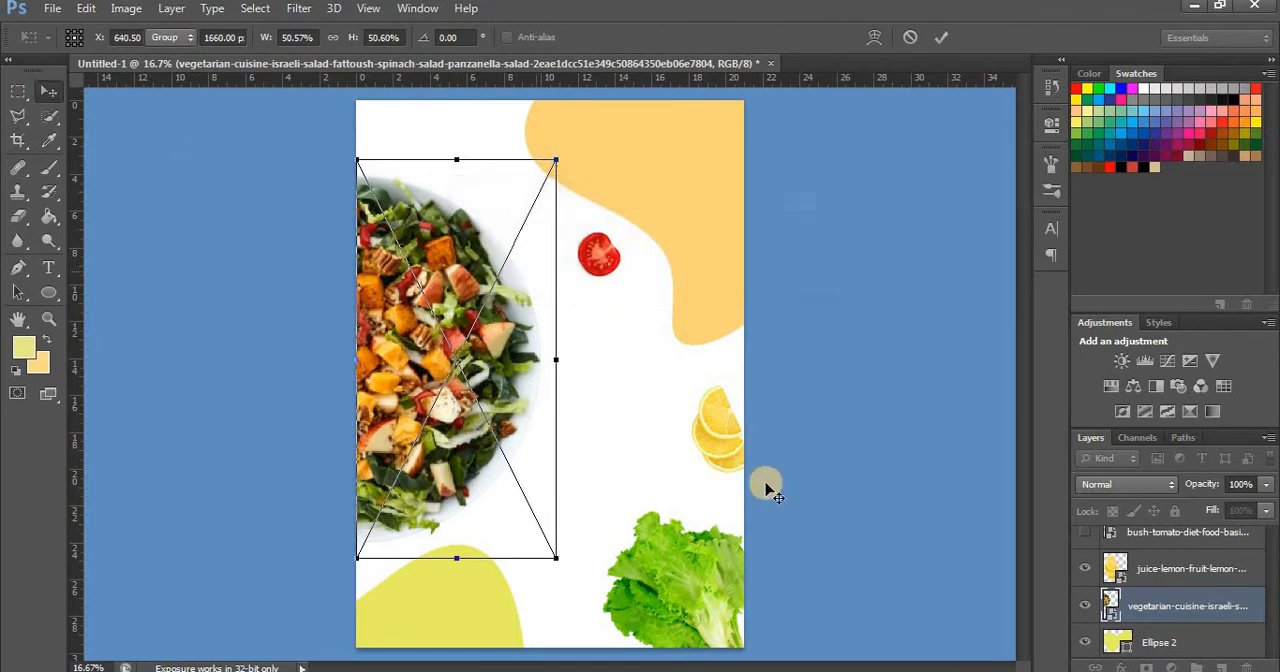
Move the yellow-green shape up so that it curves out from beneath the lower part of the salad bowl
left_click(1140, 642)
left_click_drag(457, 606, 447, 512)
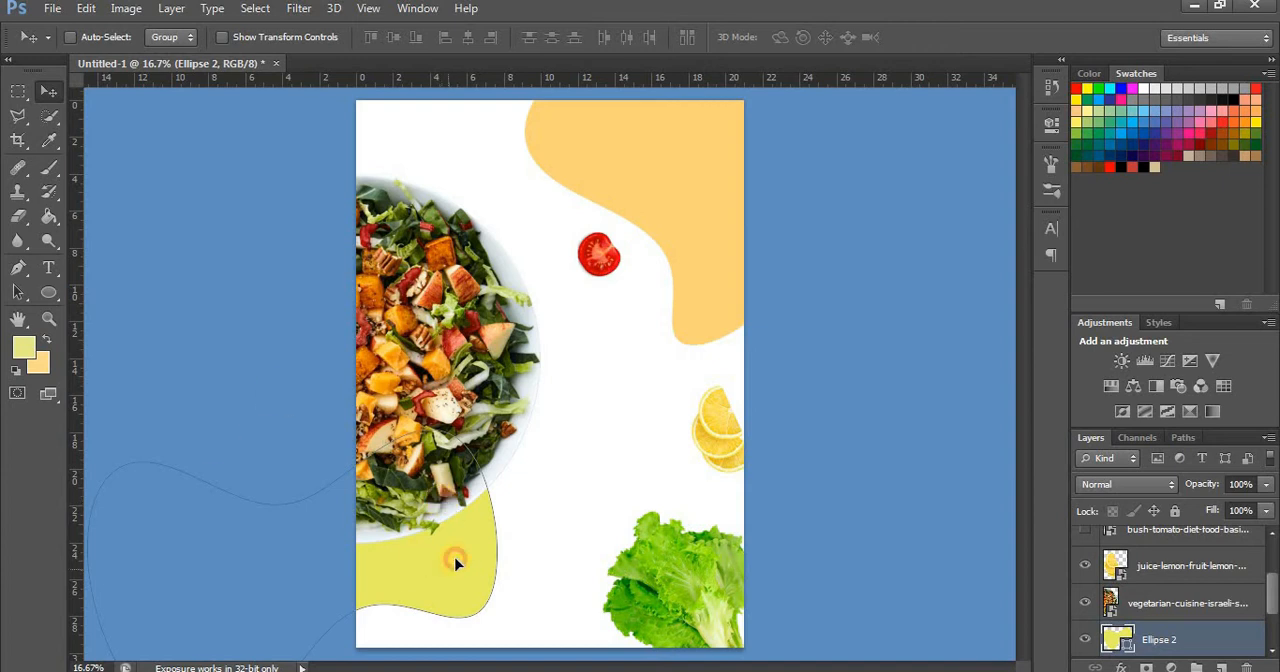
left_click_drag(455, 563, 482, 522)
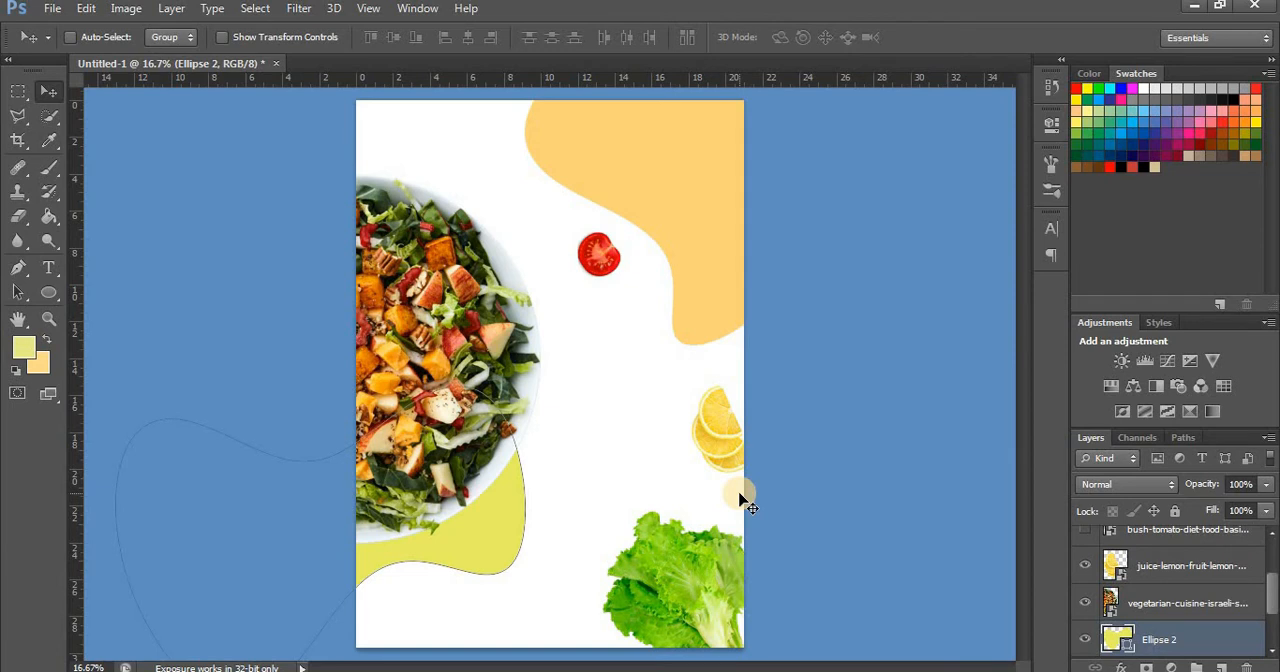
left_click(743, 500, "ctrl")
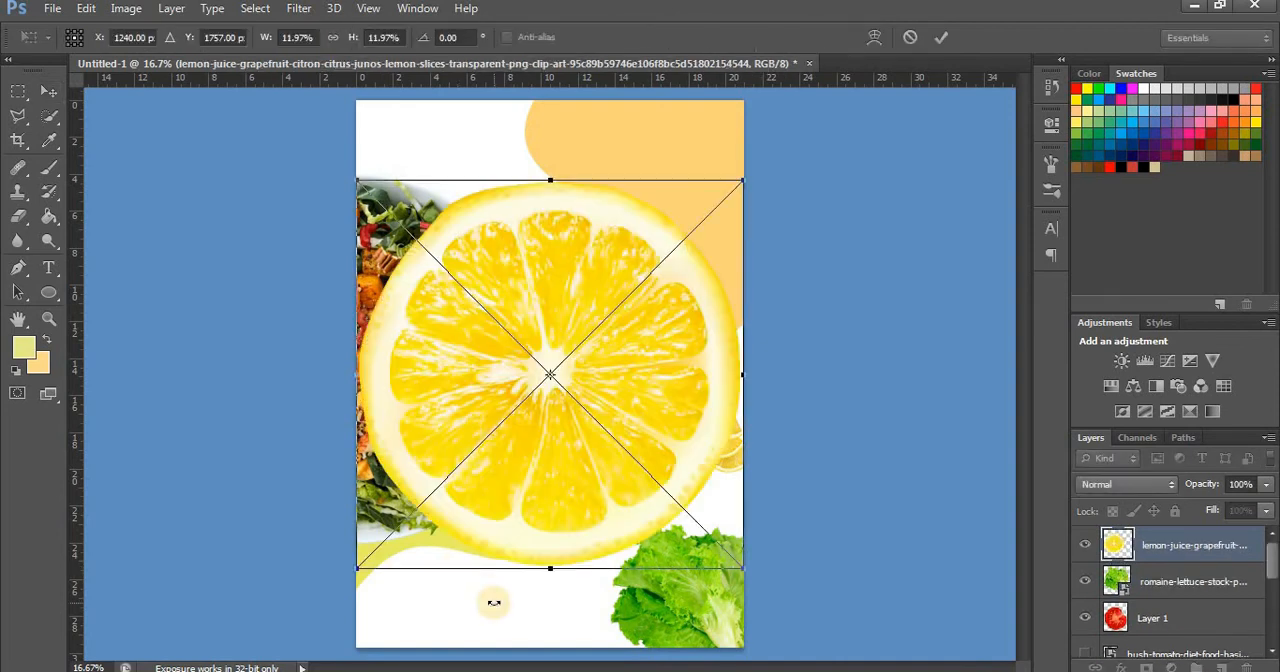
Scale the placed lemon slice to about 1.99% and position it across the page's upper edge beside the orange shape
left_click_drag(742, 176, 623, 288)
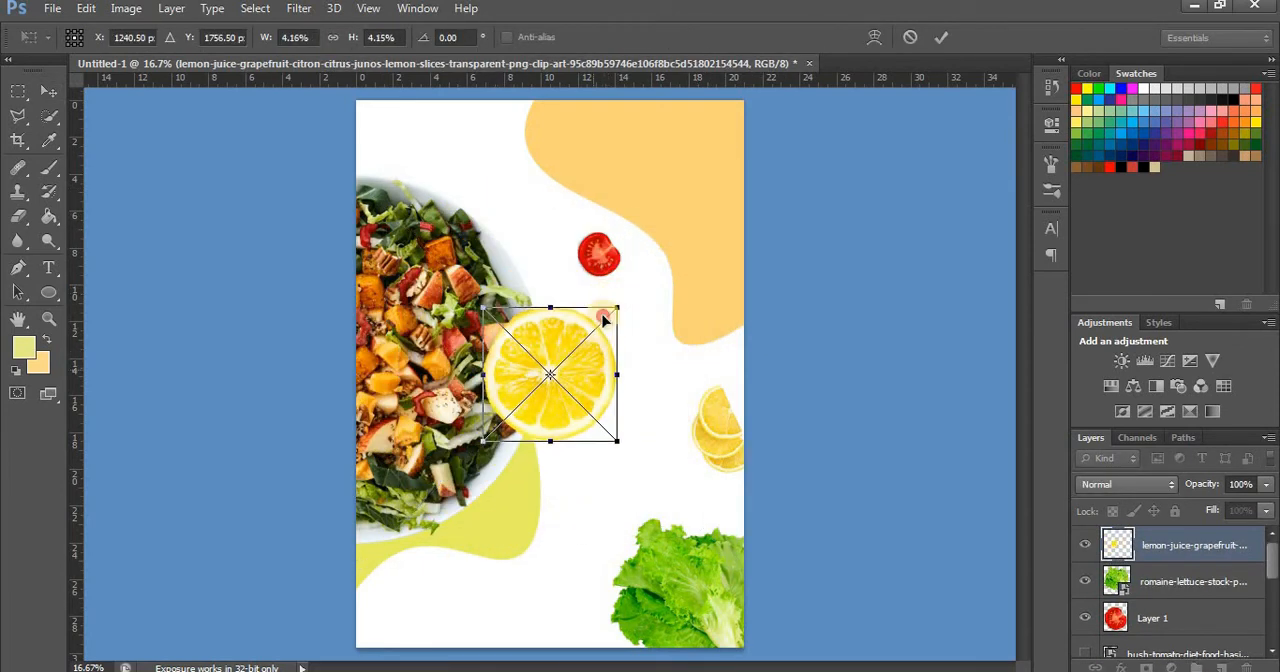
left_click_drag(596, 357, 607, 238)
left_click_drag(630, 174, 515, 120)
left_click(49, 92)
left_click(546, 271)
key("ctrl+t")
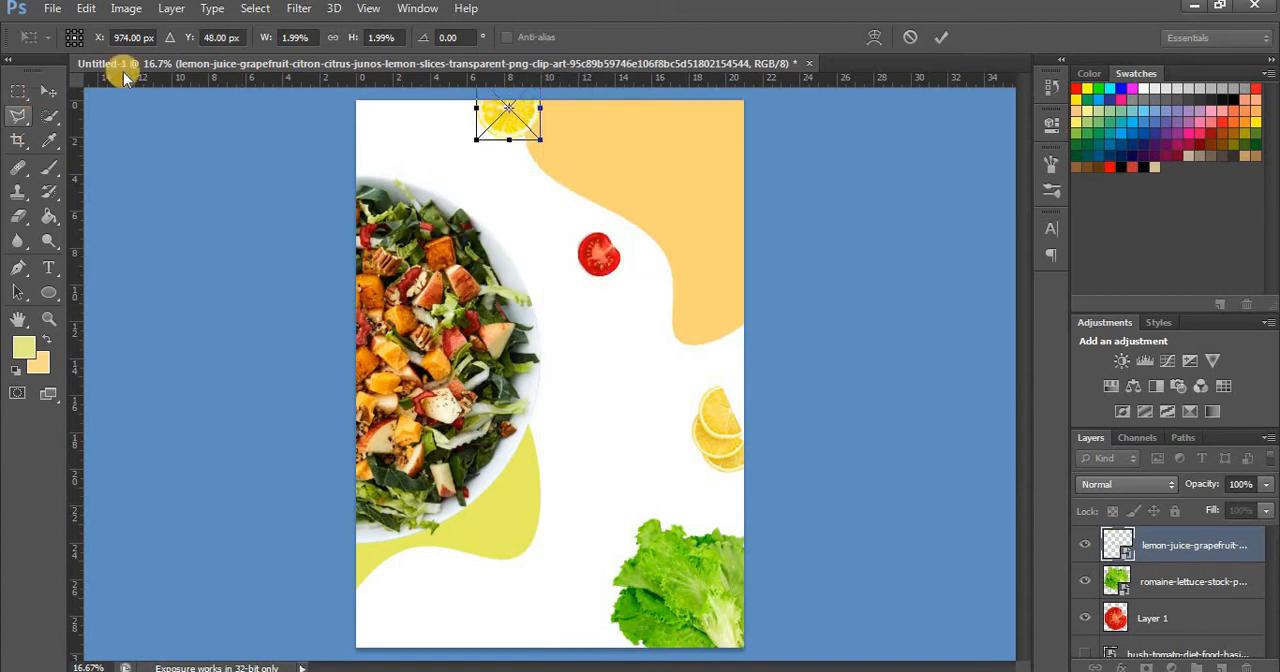
left_click(49, 92)
left_click(537, 266)
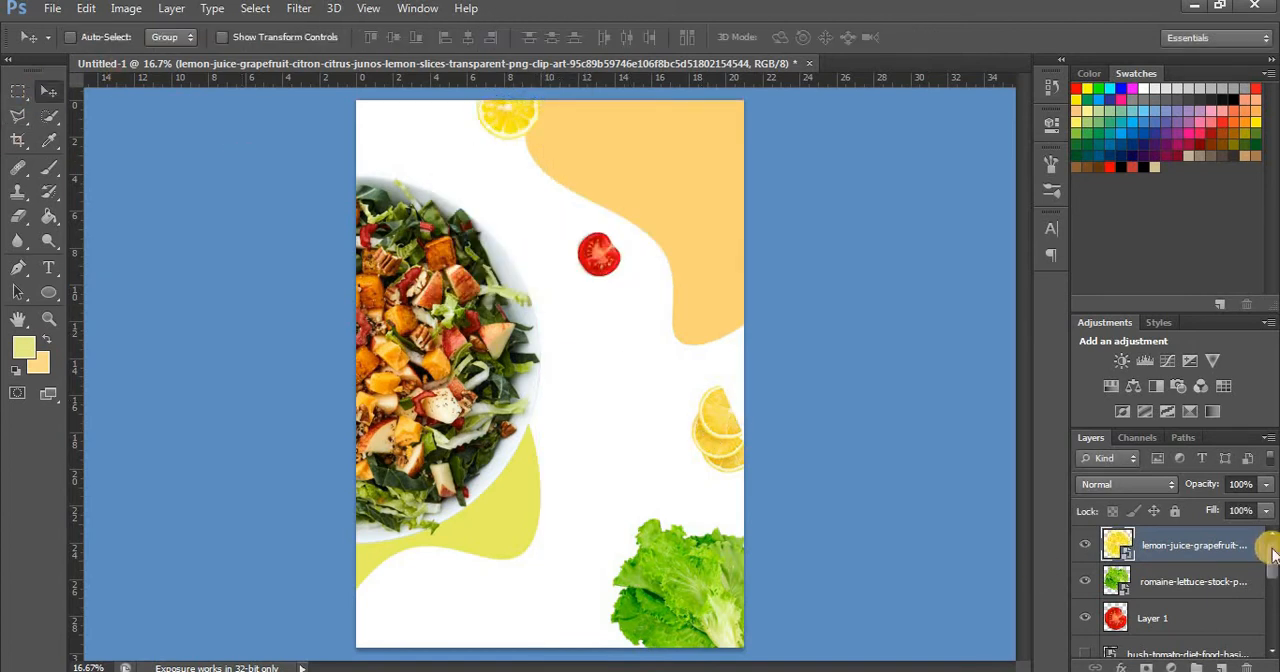
Delete the image of stacked lemon slices at the page's right edge
left_click_drag(1272, 549, 1272, 592)
left_click(1085, 561)
left_click(1178, 559)
key("Delete")
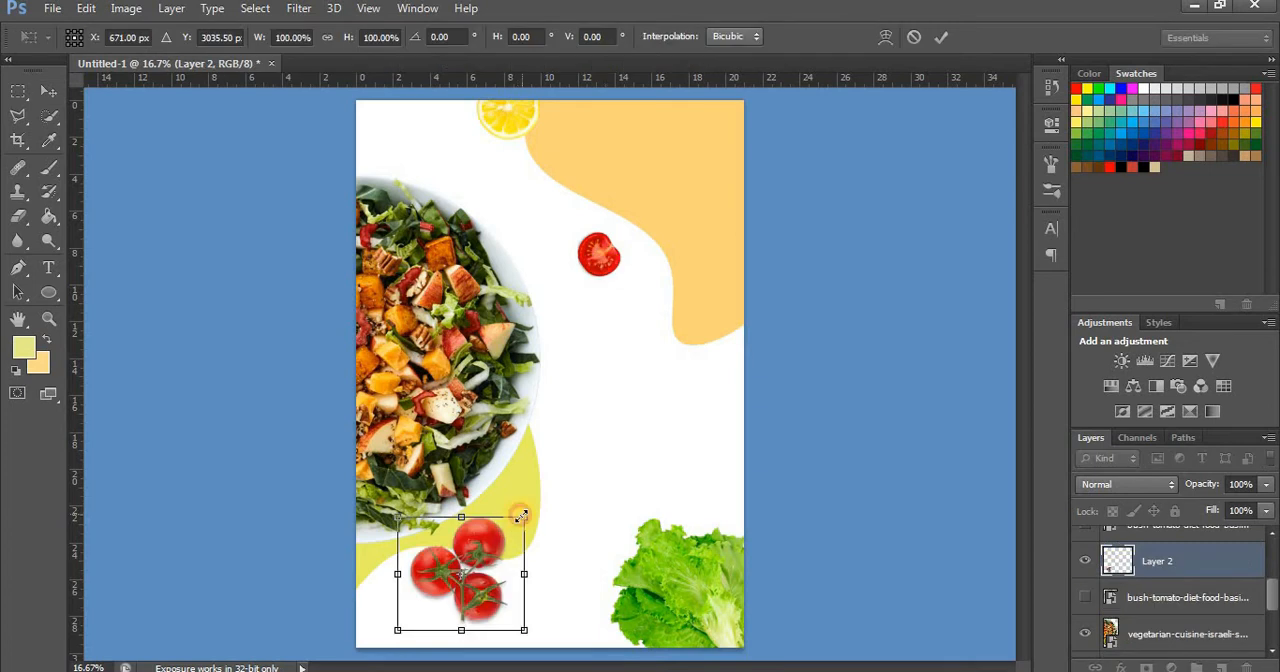
Shrink the tomato cluster cutout and place it in the page's lower-left corner
left_click_drag(521, 516, 512, 522)
left_click_drag(462, 562, 407, 596)
left_click_drag(491, 639, 479, 653)
left_click_drag(398, 602, 410, 530)
left_click_drag(412, 598, 372, 602)
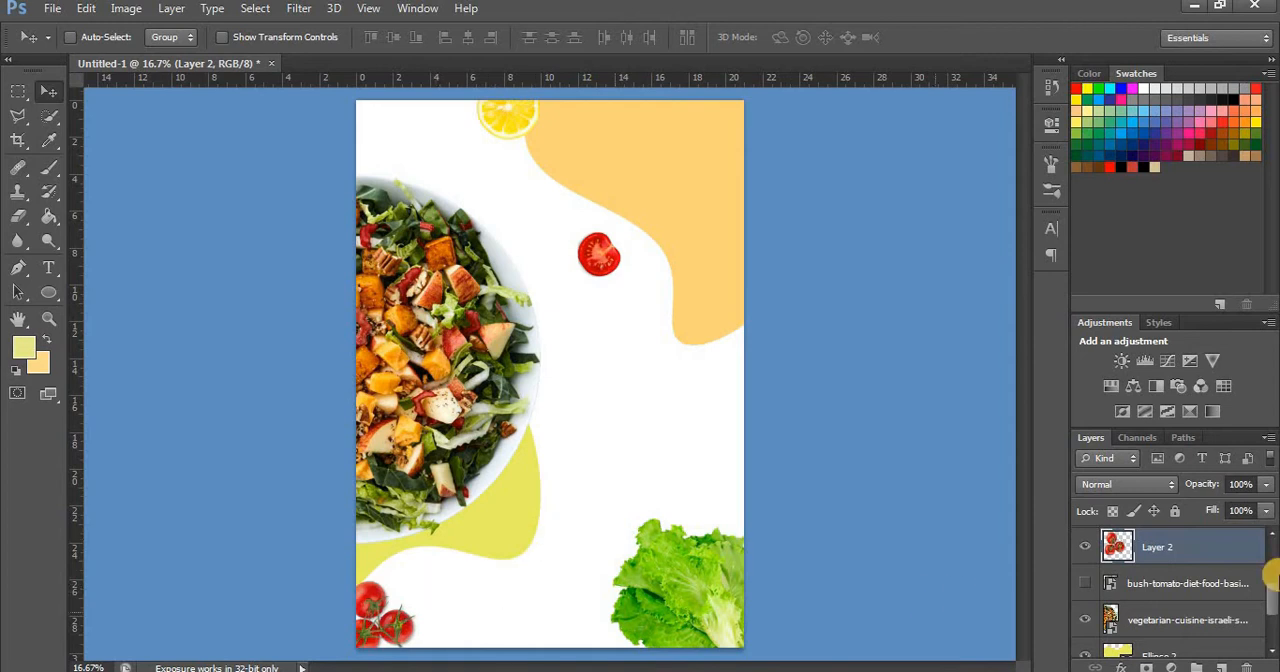
Apply a drop shadow to the tomato slice with 29% opacity, 123° angle, 31 px distance, 11% spread and 2 px size
left_click_drag(1272, 575, 1254, 650)
left_click(1121, 667)
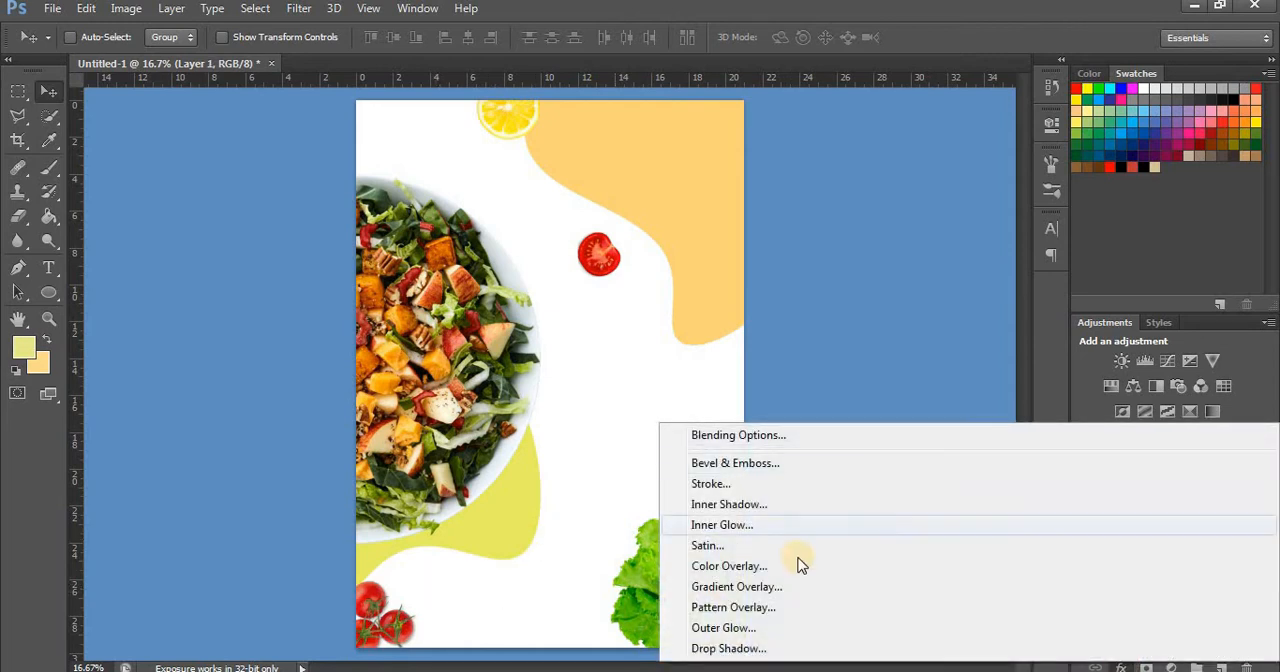
left_click(785, 648)
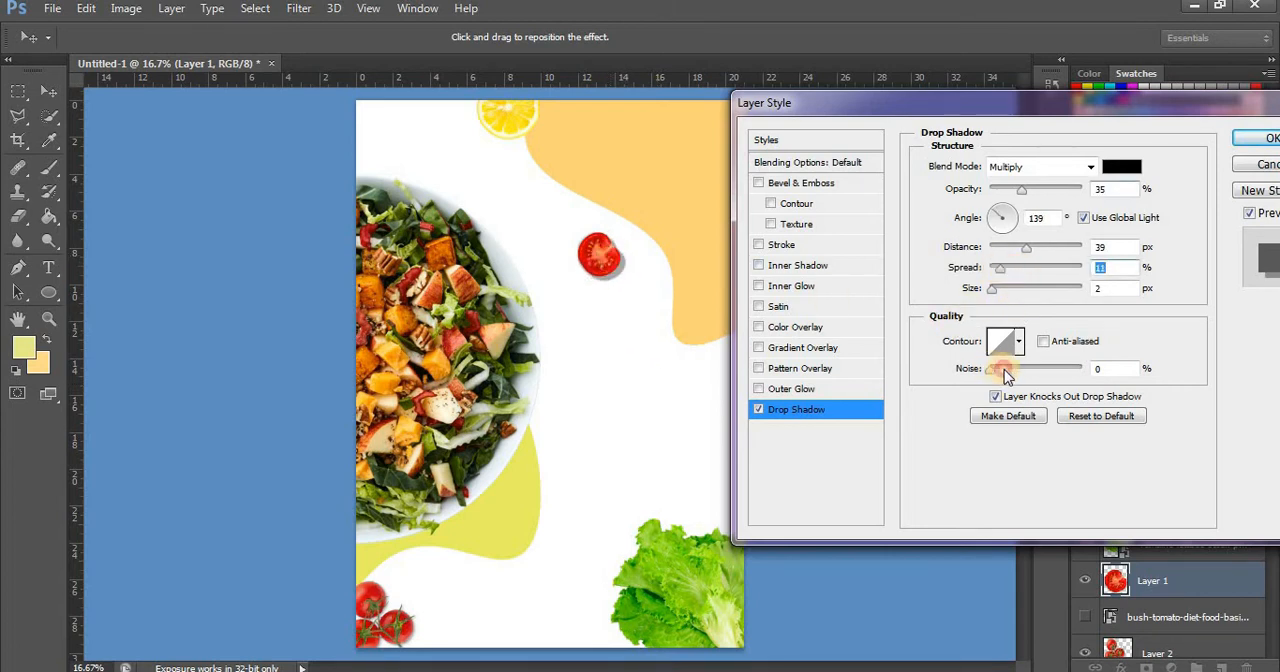
left_click_drag(1006, 378, 990, 370)
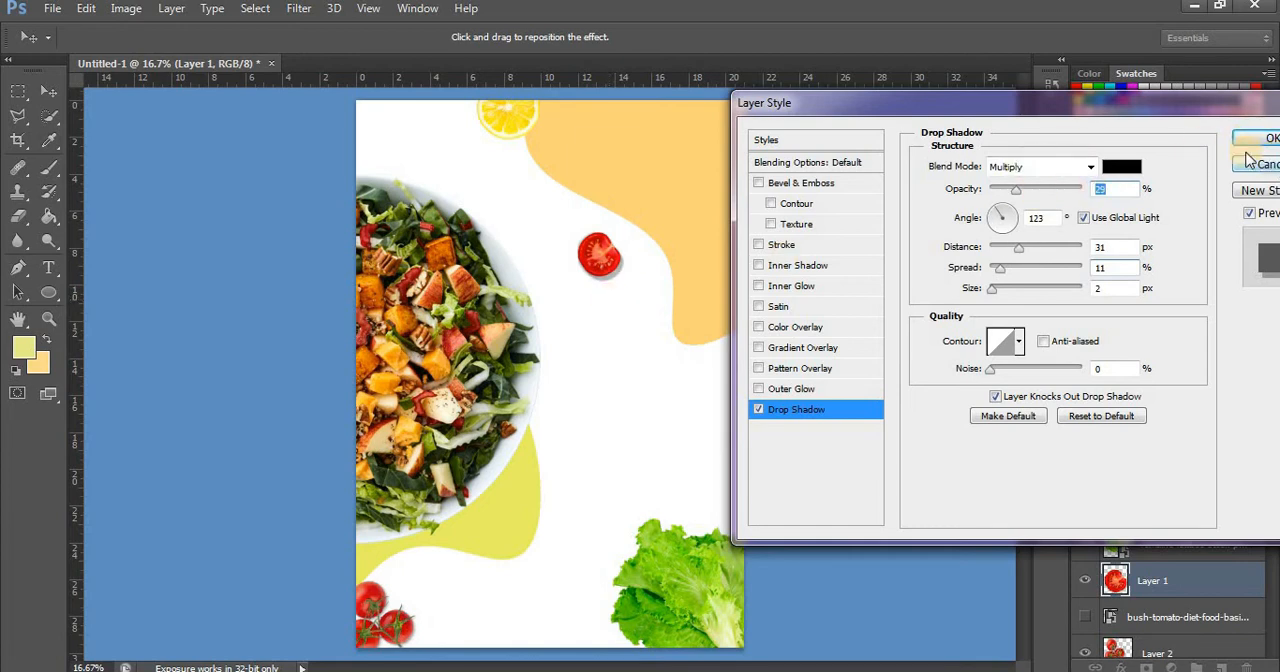
left_click(1256, 141)
Add a drop shadow to the lettuce image with 29% opacity, 17° angle, 49 px distance, 0% spread and 2 px size
left_click(1245, 545)
left_click(1258, 580)
left_click(1122, 667)
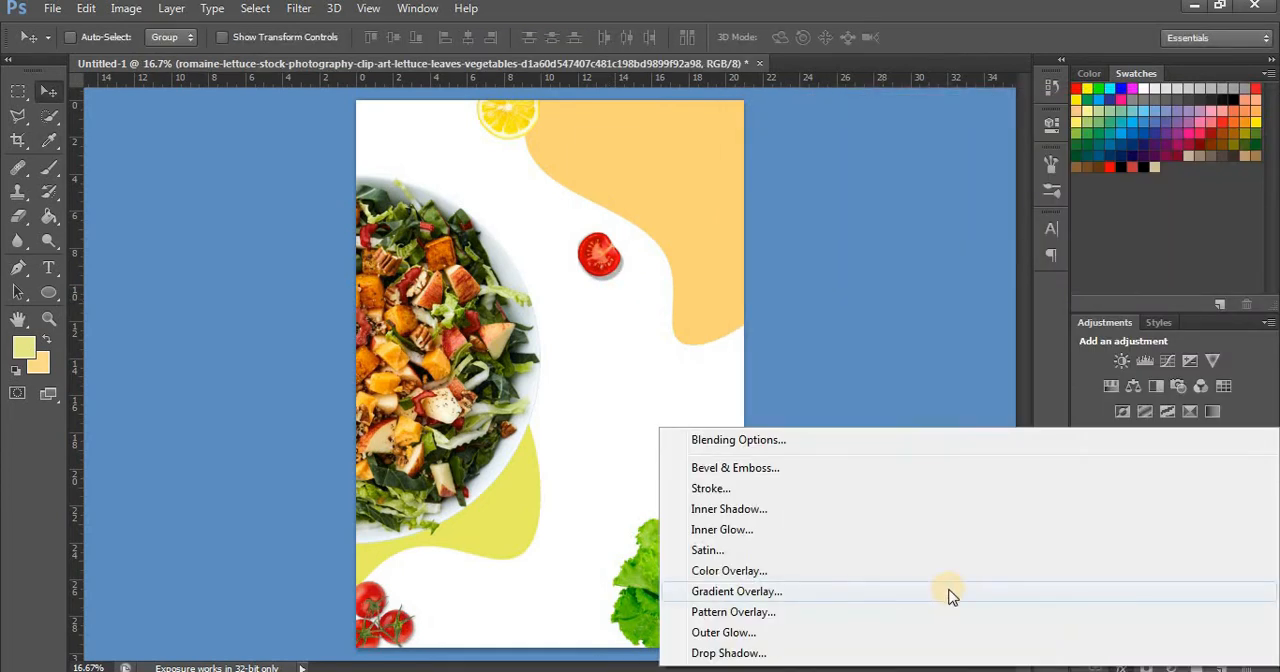
left_click(923, 652)
left_click_drag(777, 592, 694, 591)
type("29")
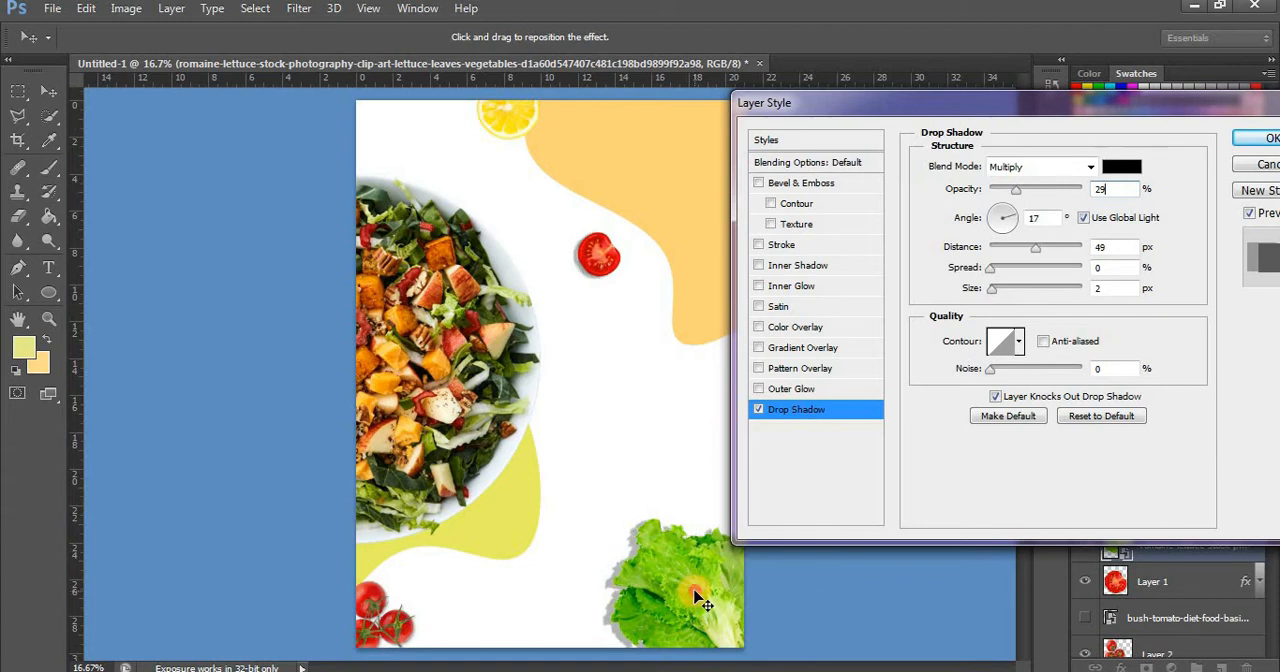
left_click(1256, 138)
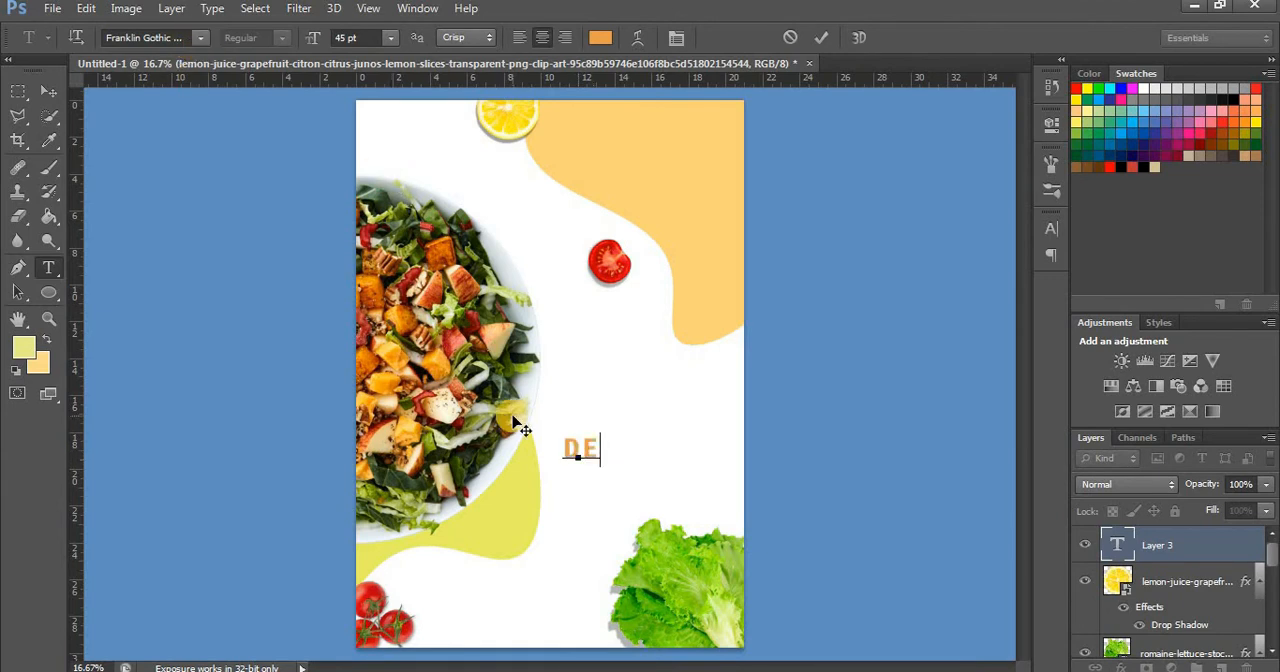
Complete the headline text as DELICIOUS and colour it black (#000000)
type("OUS")
key("ctrl+a")
left_click(600, 37)
left_click_drag(879, 392, 942, 446)
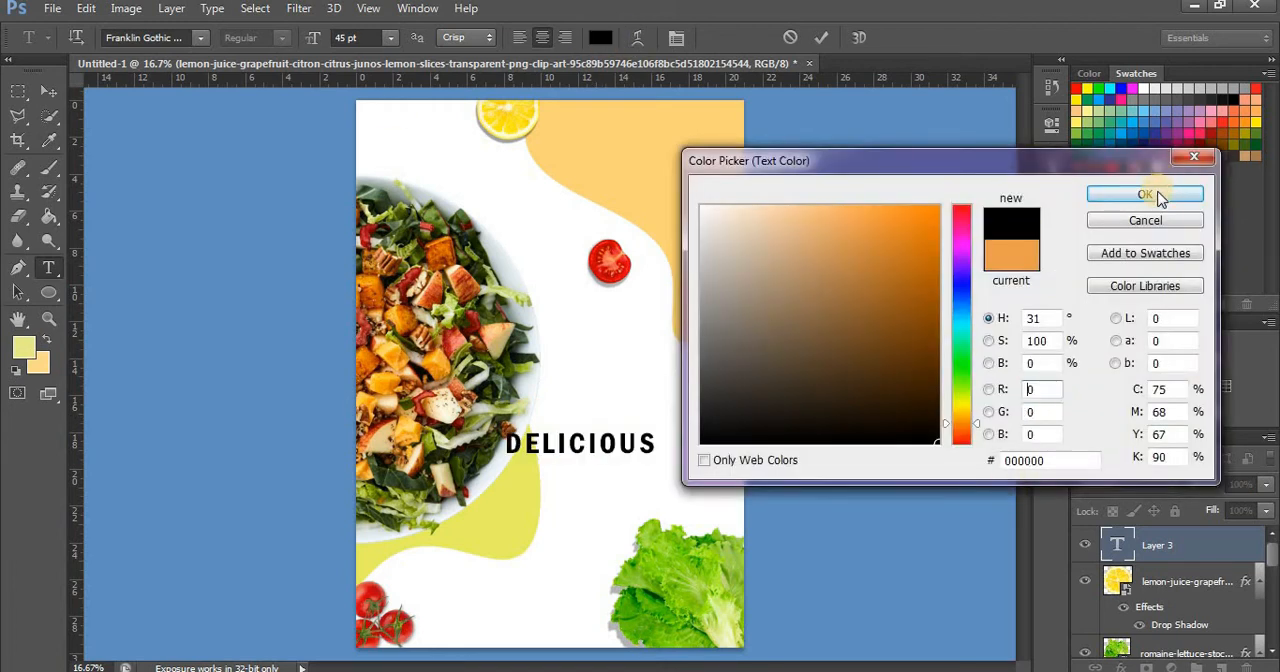
left_click(1157, 195)
Move the DELICIOUS text to the empty area beside the salad bowl and set its font to Georgia
left_click_drag(653, 520, 704, 463)
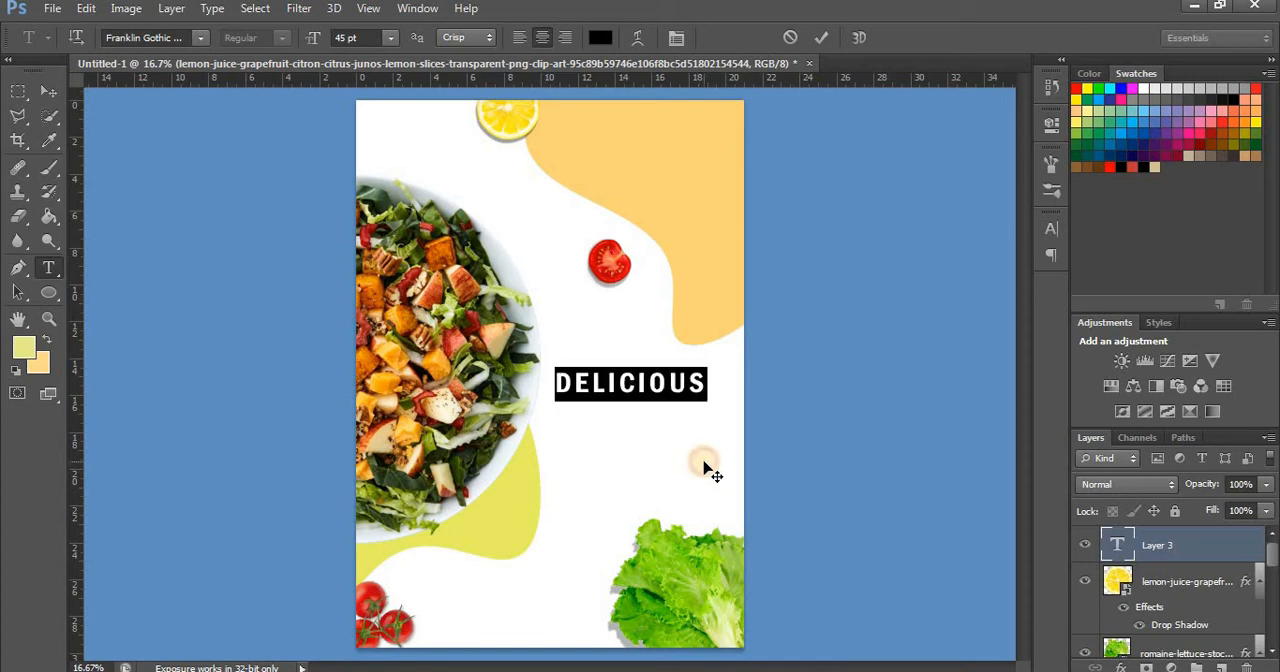
left_click(200, 38)
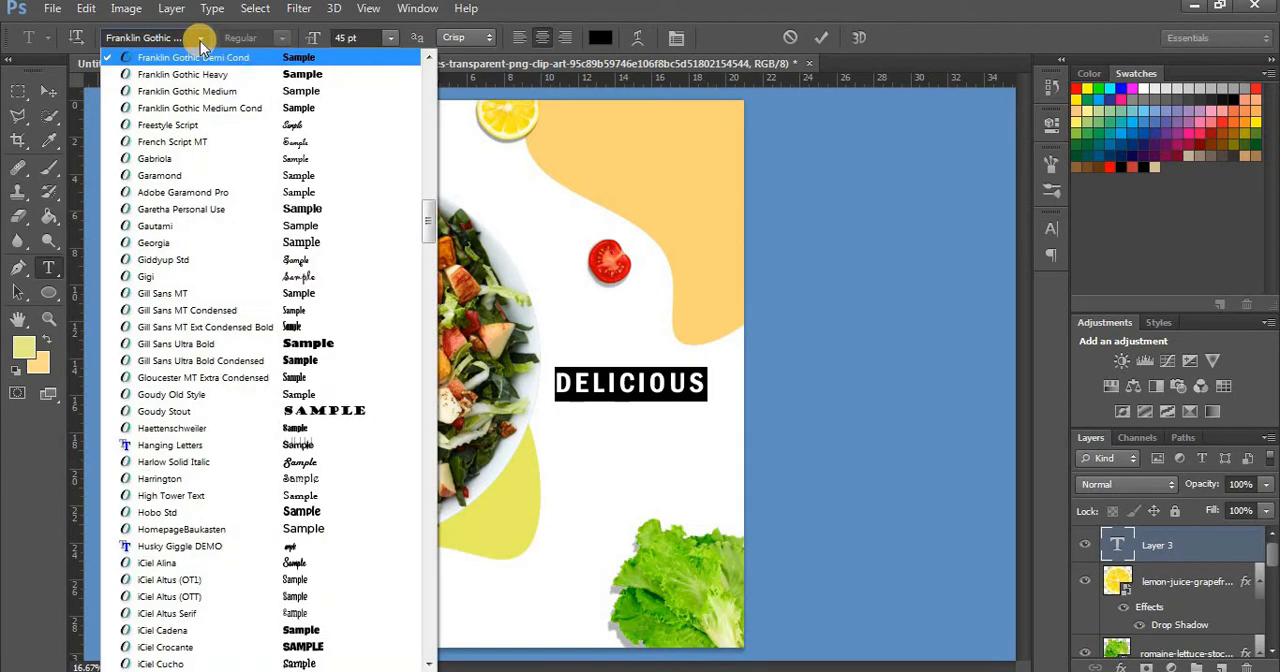
left_click(298, 242)
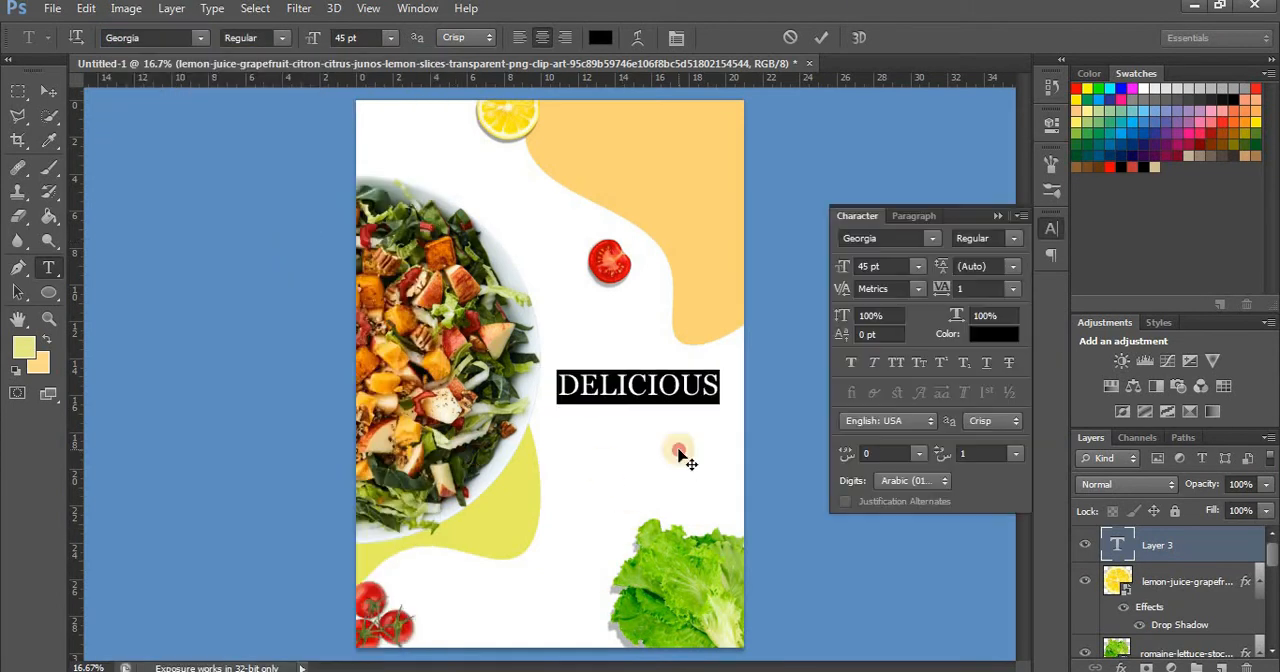
left_click(715, 384)
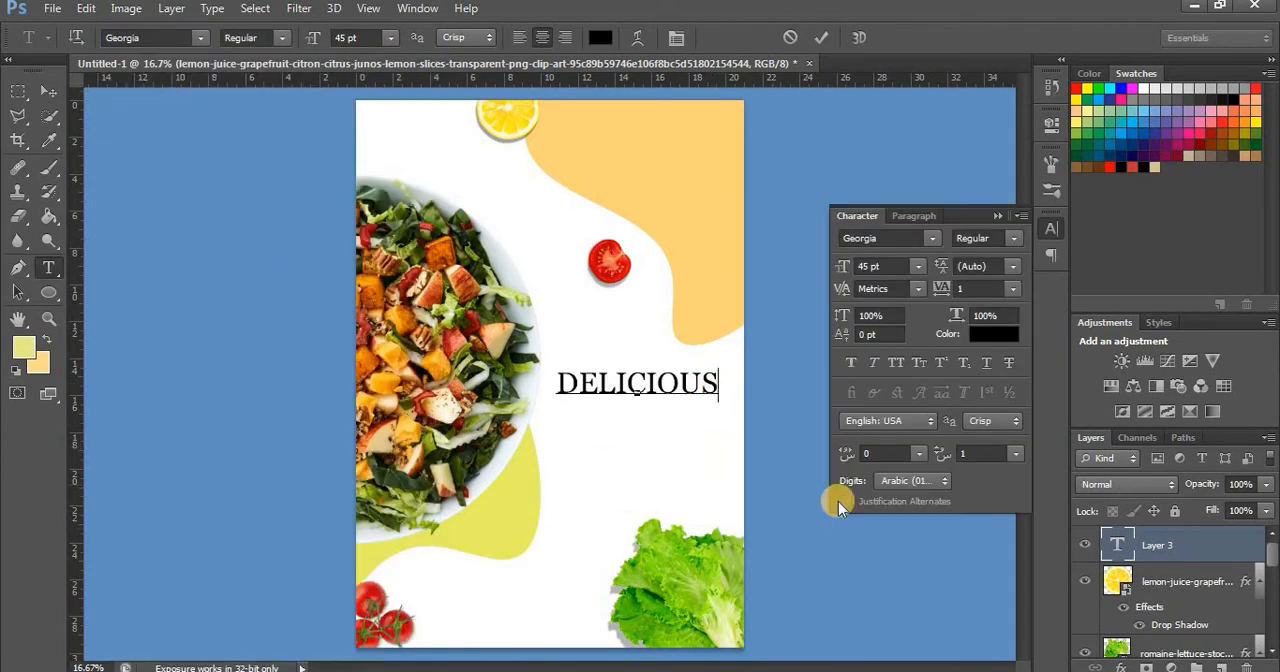
Add a separate text SALAD directly beneath DELICIOUS and set its size to 72 pt
left_click(562, 433)
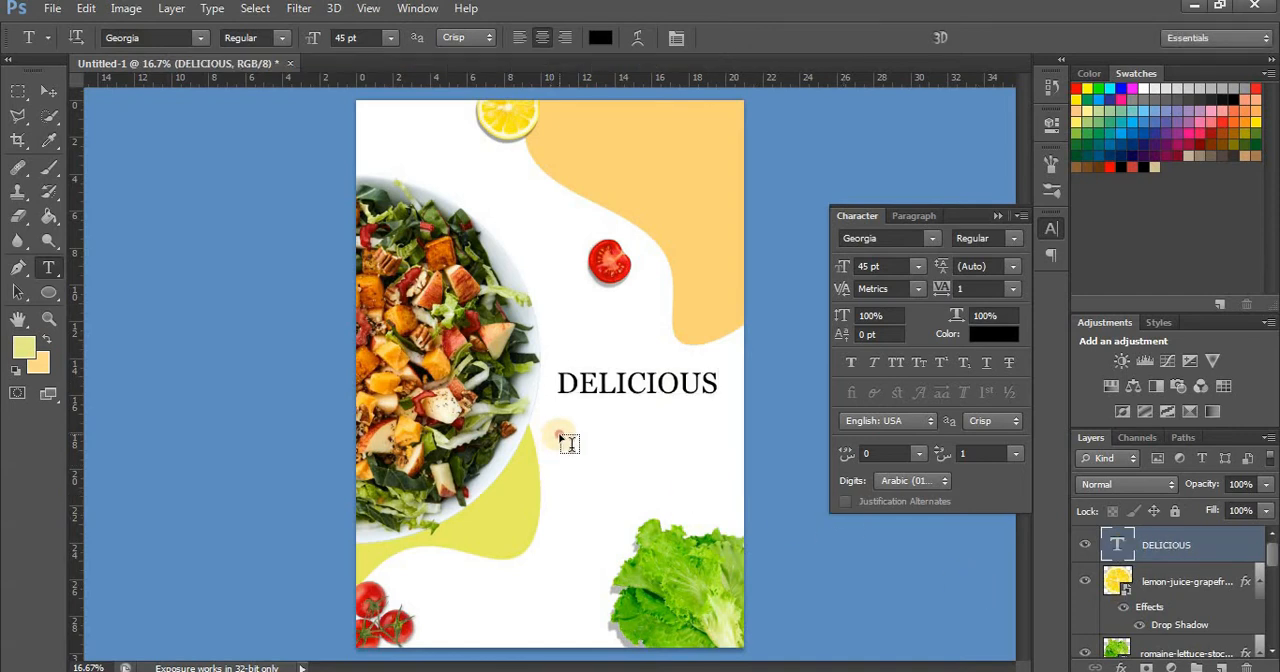
type("SALAD")
key("ctrl+a")
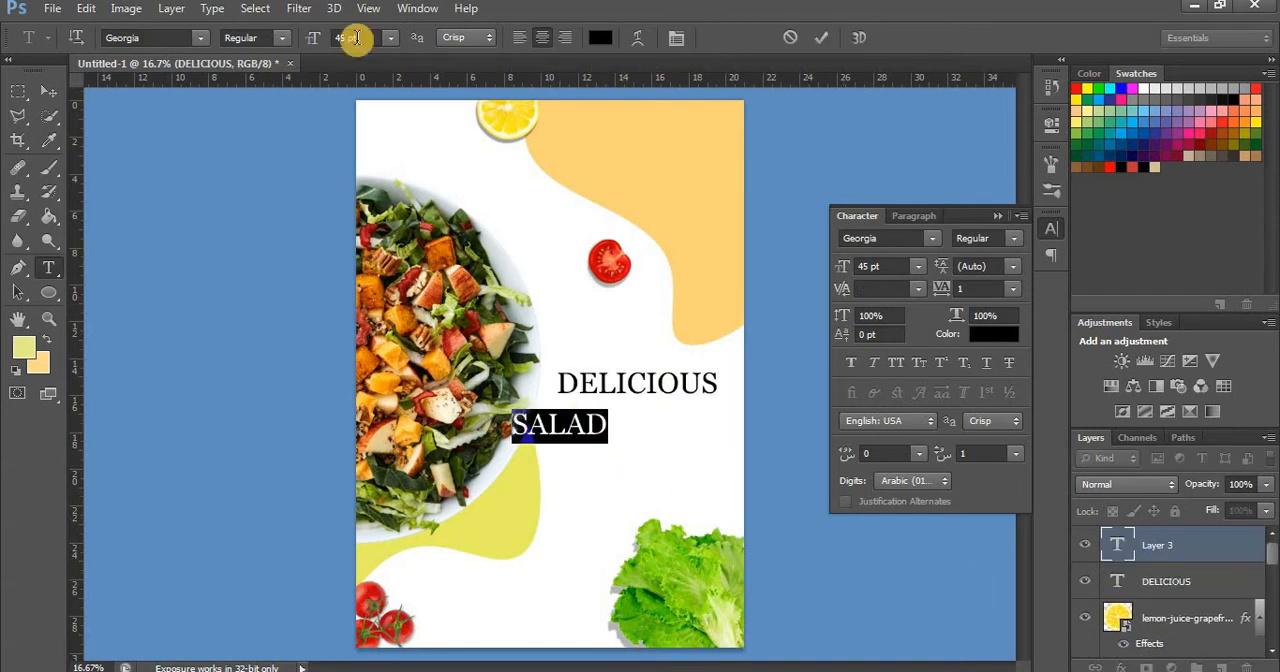
left_click(390, 37)
left_click(370, 334)
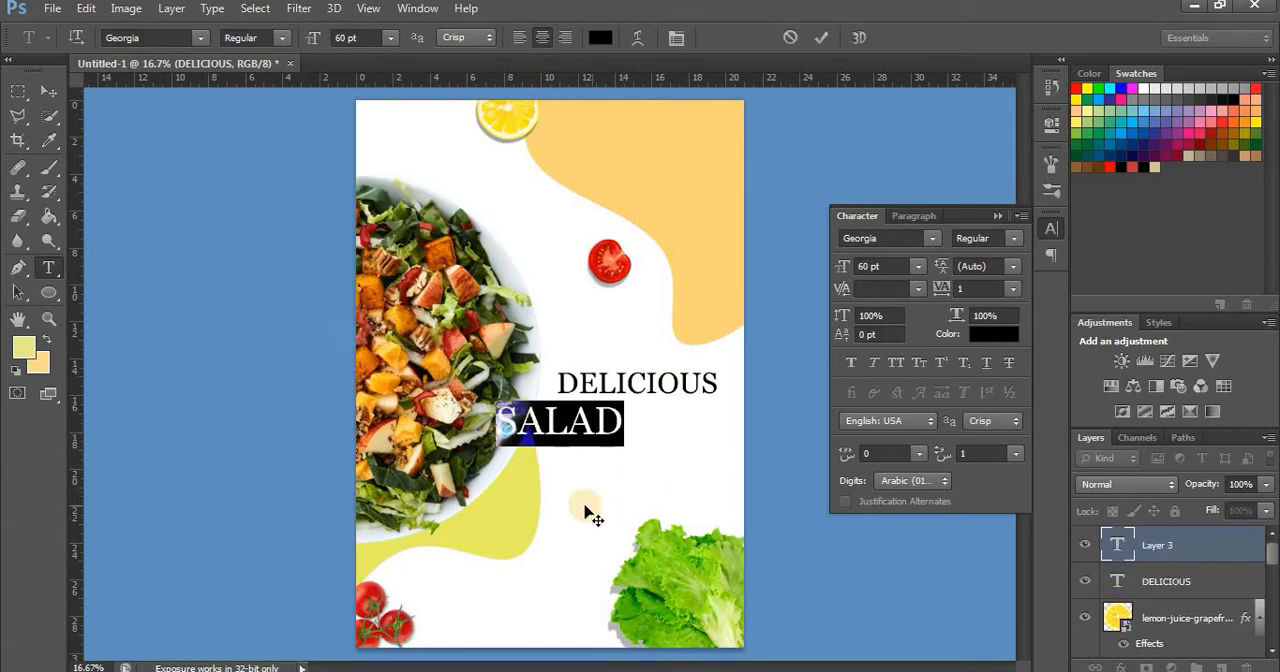
left_click(390, 37)
left_click(370, 354)
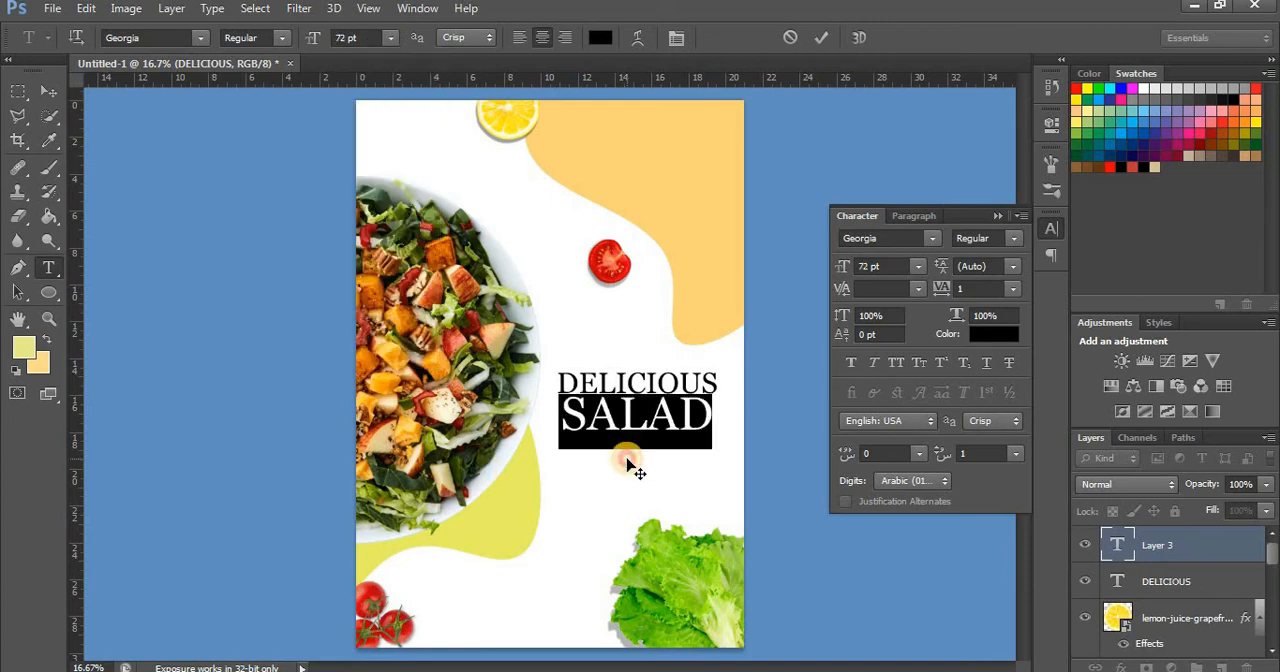
Set the tracking of the SALAD text to 89
left_click(970, 289)
type("89")
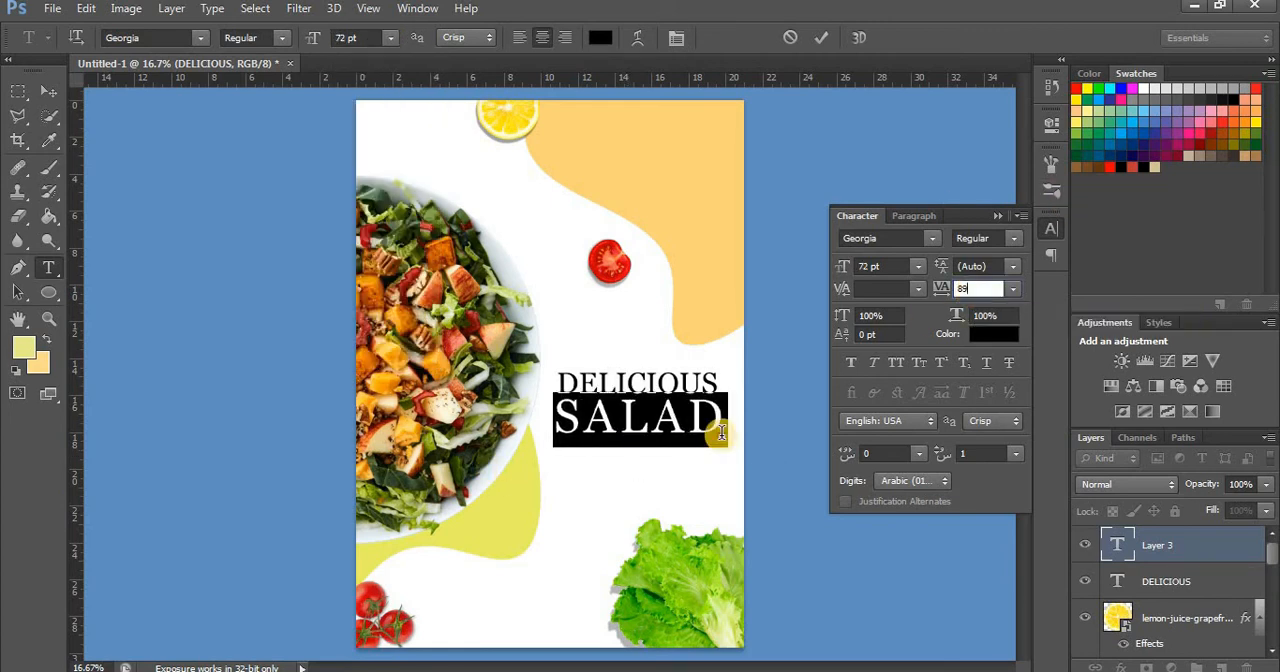
left_click(720, 435)
Adjust the position of the SALAD text and enlarge it to 100 pt
left_click_drag(709, 474, 709, 470)
key("ctrl+a")
key("BackSpace")
key("BackSpace")
type("120")
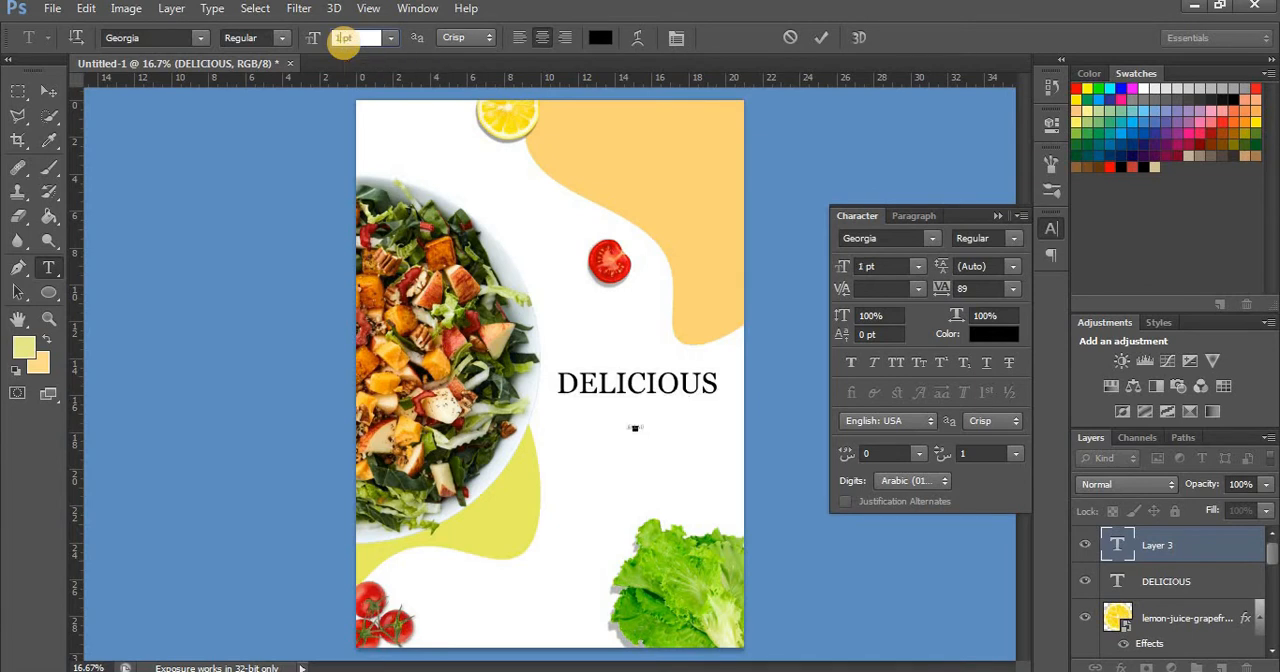
key("BackSpace")
key("BackSpace")
type("05")
key("BackSpace")
key("BackSpace")
type("00")
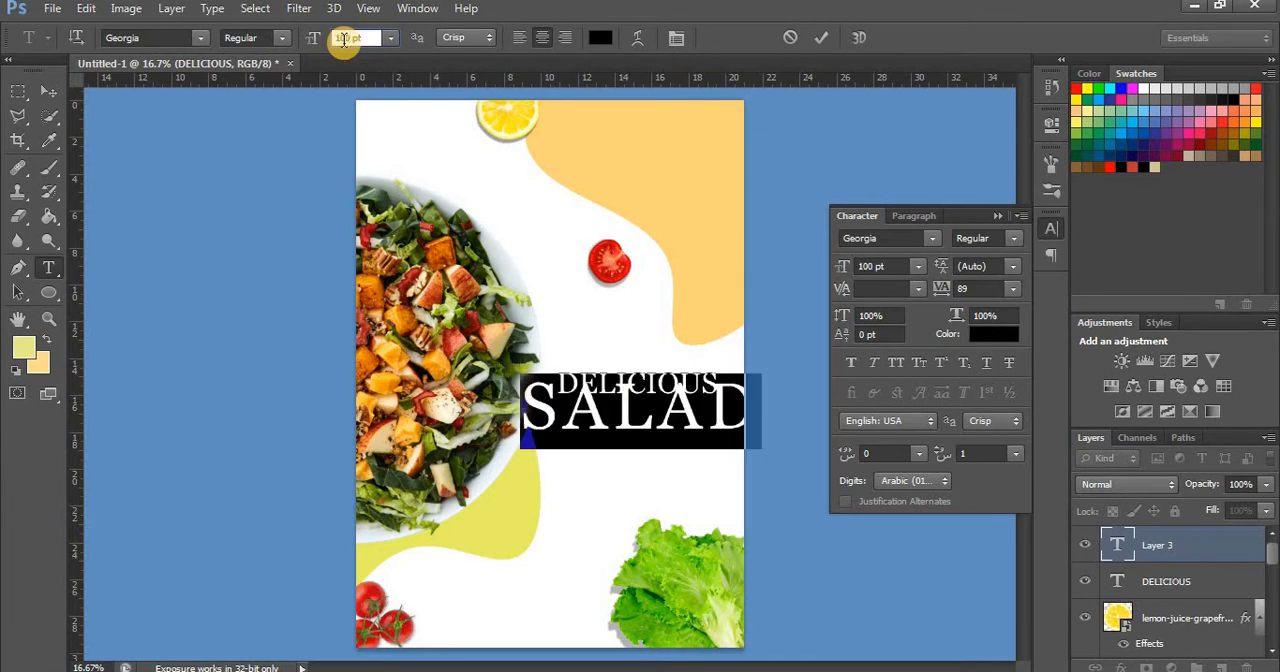
Set the SALAD text's tracking to 8 and its size to 101 pt, fitting it under DELICIOUS
left_click(970, 289)
key("BackSpace")
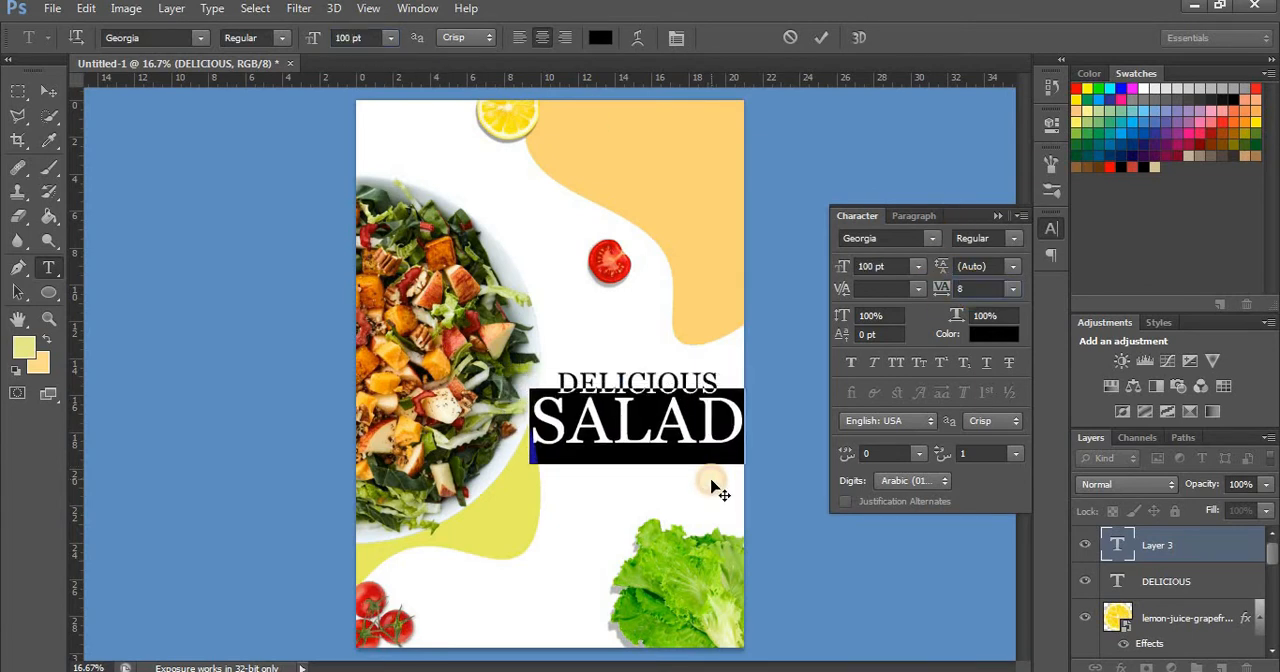
left_click(710, 484)
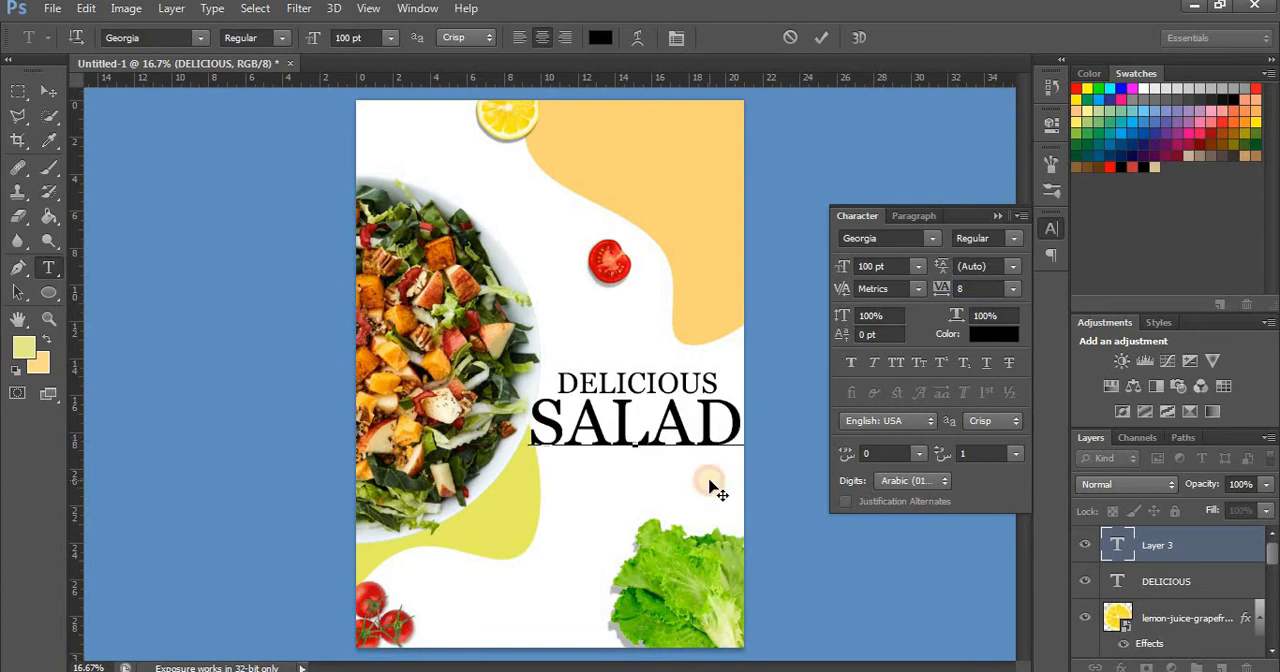
double_click(729, 422)
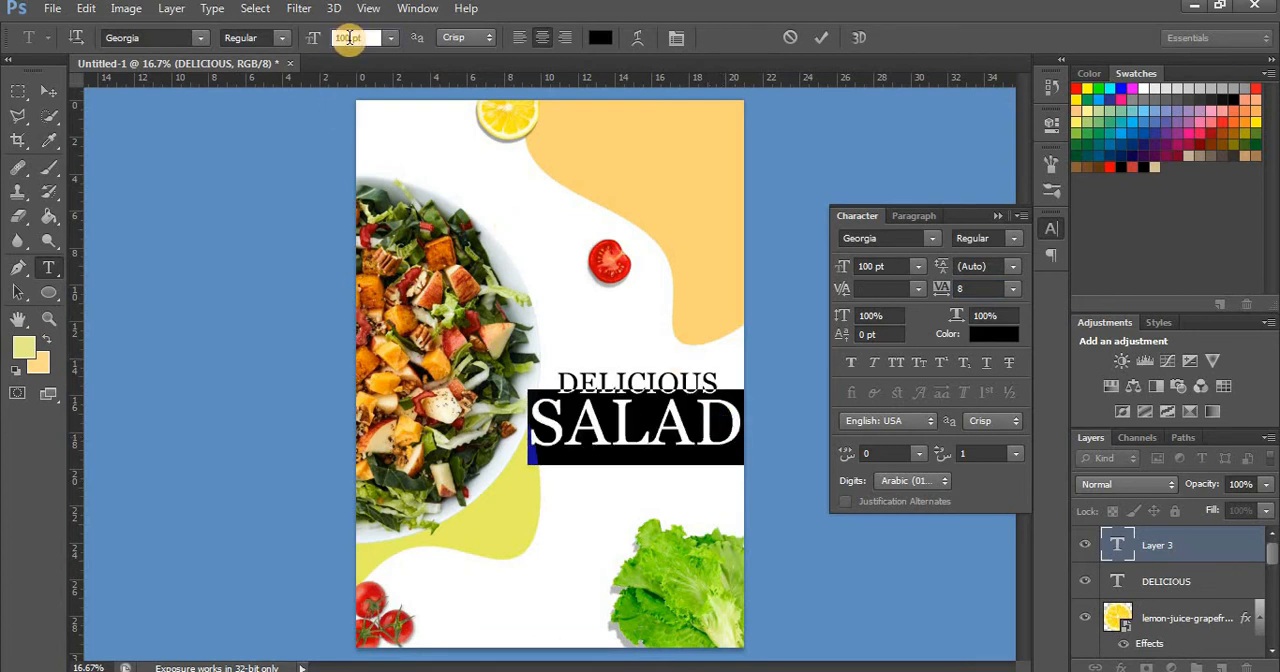
type("101")
key("Return")
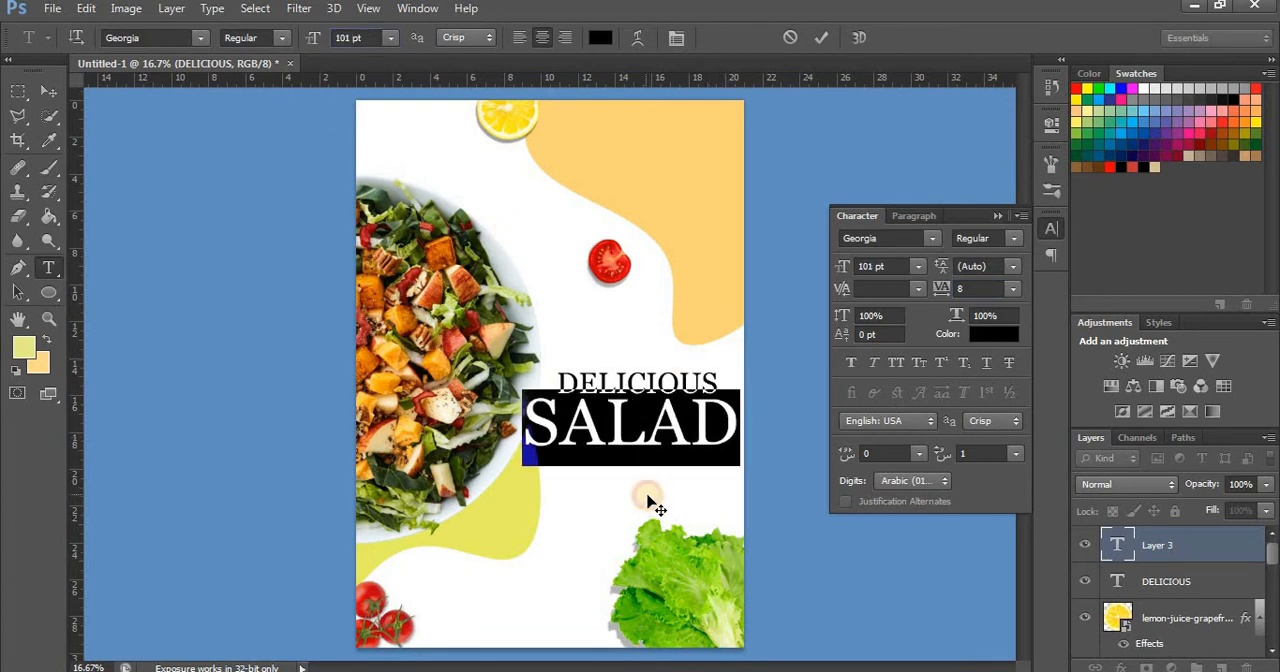
left_click(678, 447)
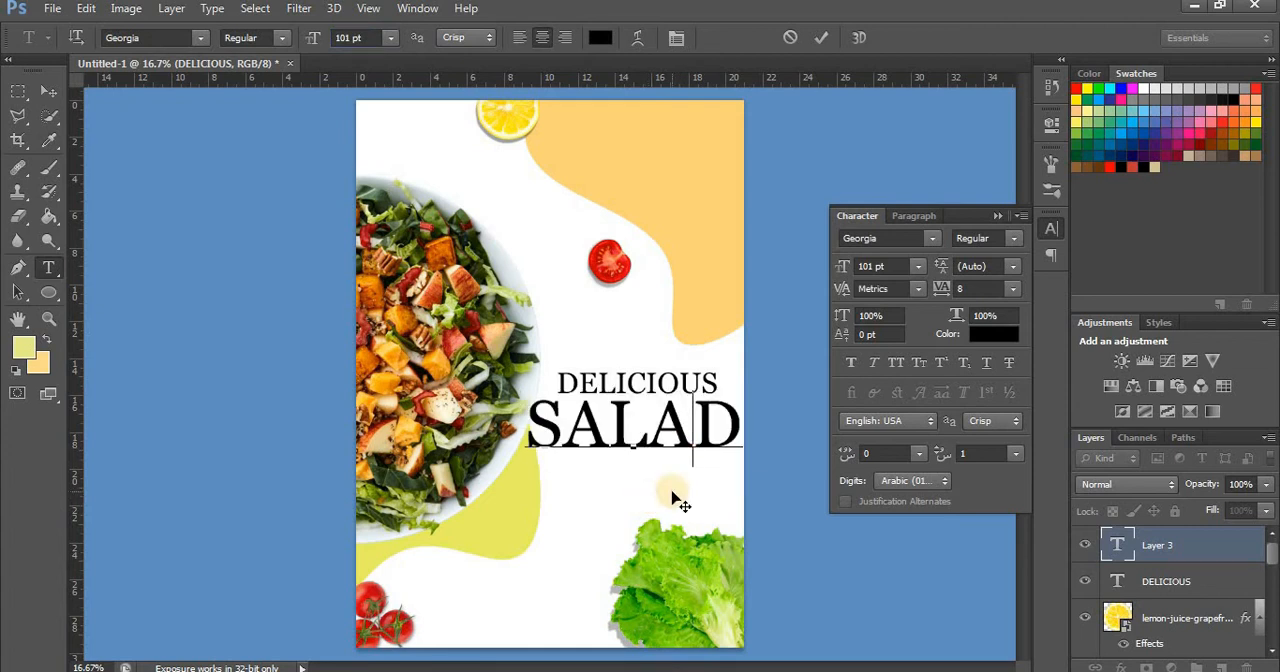
left_click(48, 95)
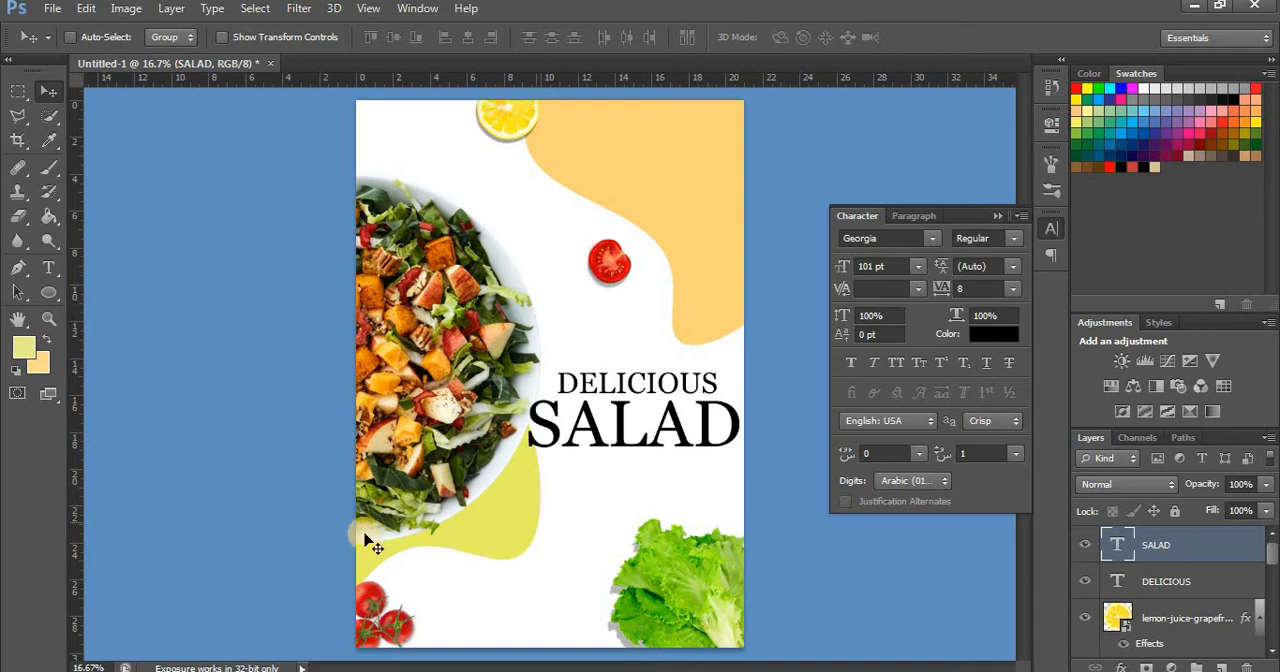
Duplicate the DELICIOUS text and align the copy directly beneath SALAD
left_click(1119, 592)
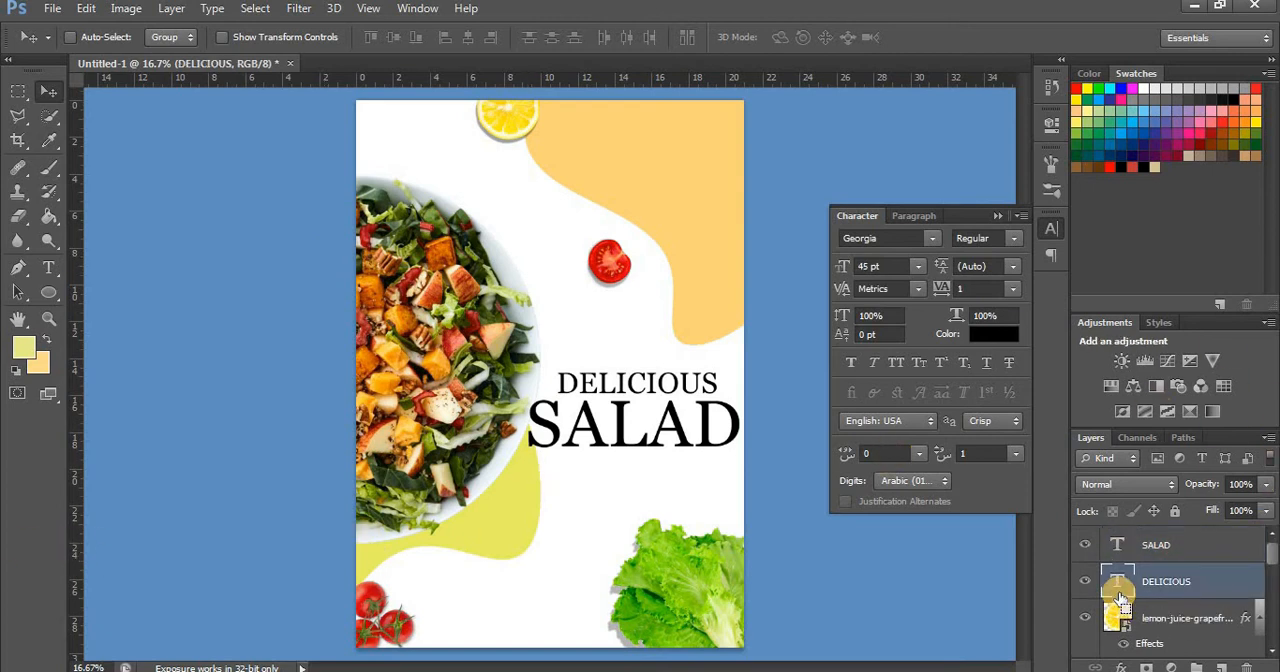
key("ctrl+j")
left_click_drag(651, 380, 652, 468)
key("ctrl+plus")
left_click_drag(698, 509, 695, 502)
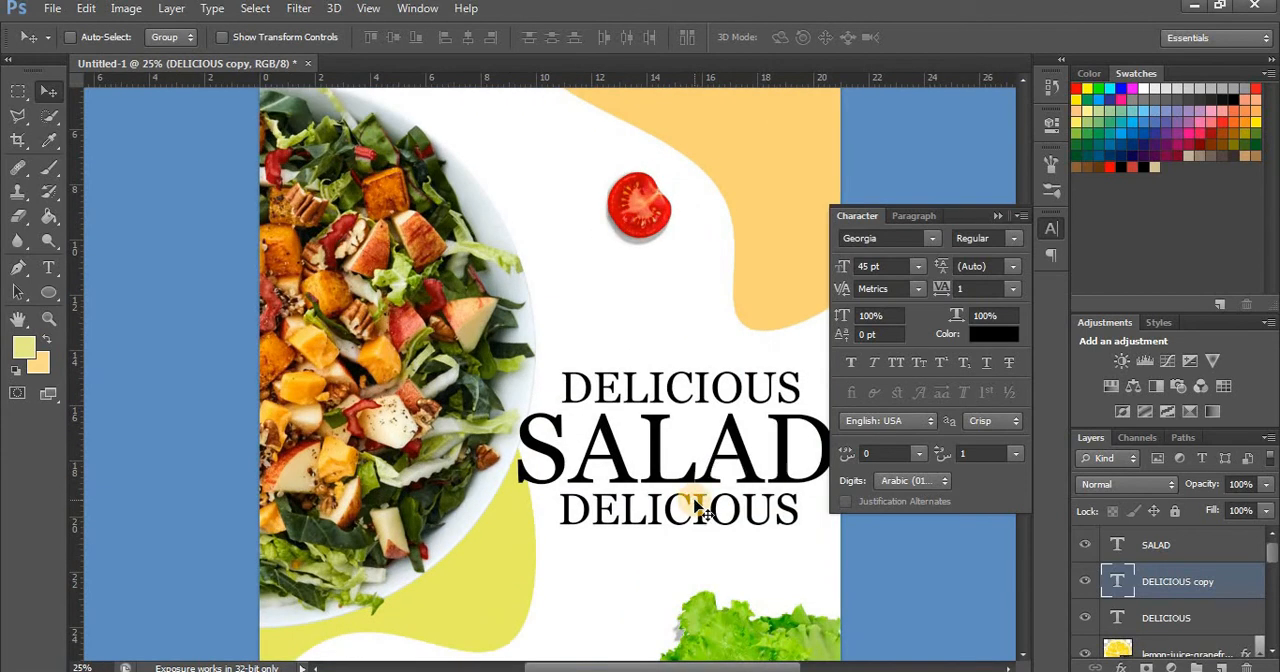
key("ctrl+plus")
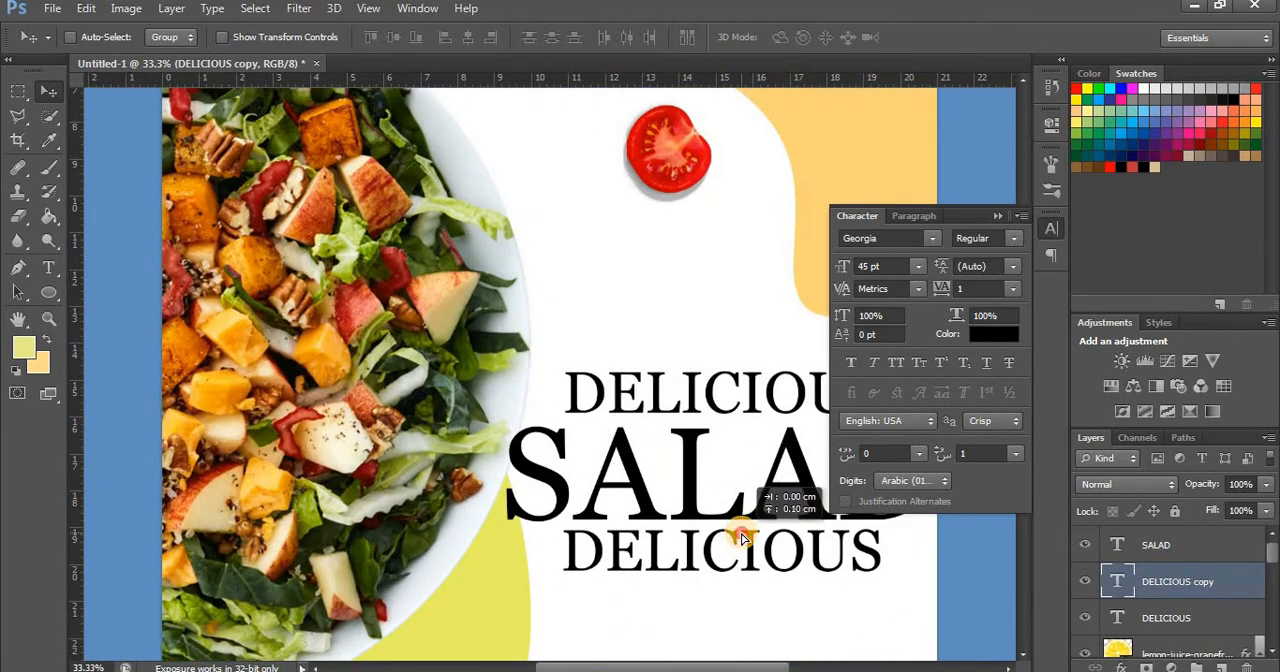
key("ctrl+minus")
key("ctrl+minus")
key("t")
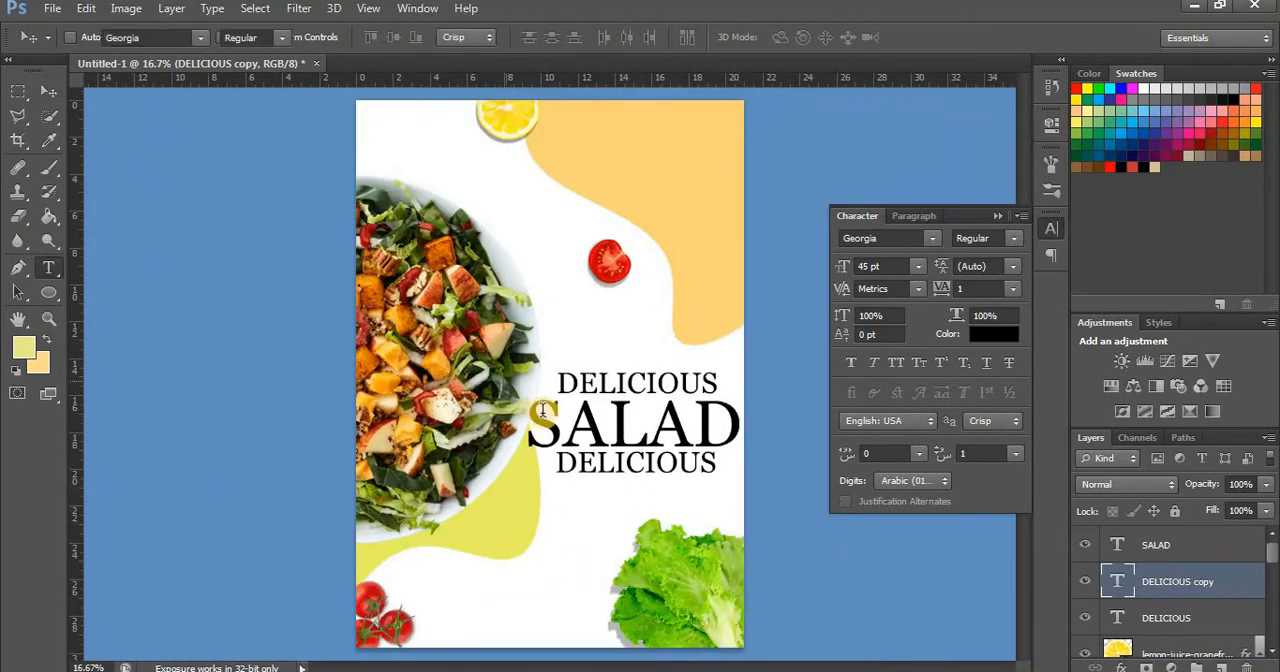
Replace the wording of the duplicated DELICIOUS text beneath SALAD with EVERYDAY
left_click(695, 425)
left_click(1200, 580)
left_click(714, 472)
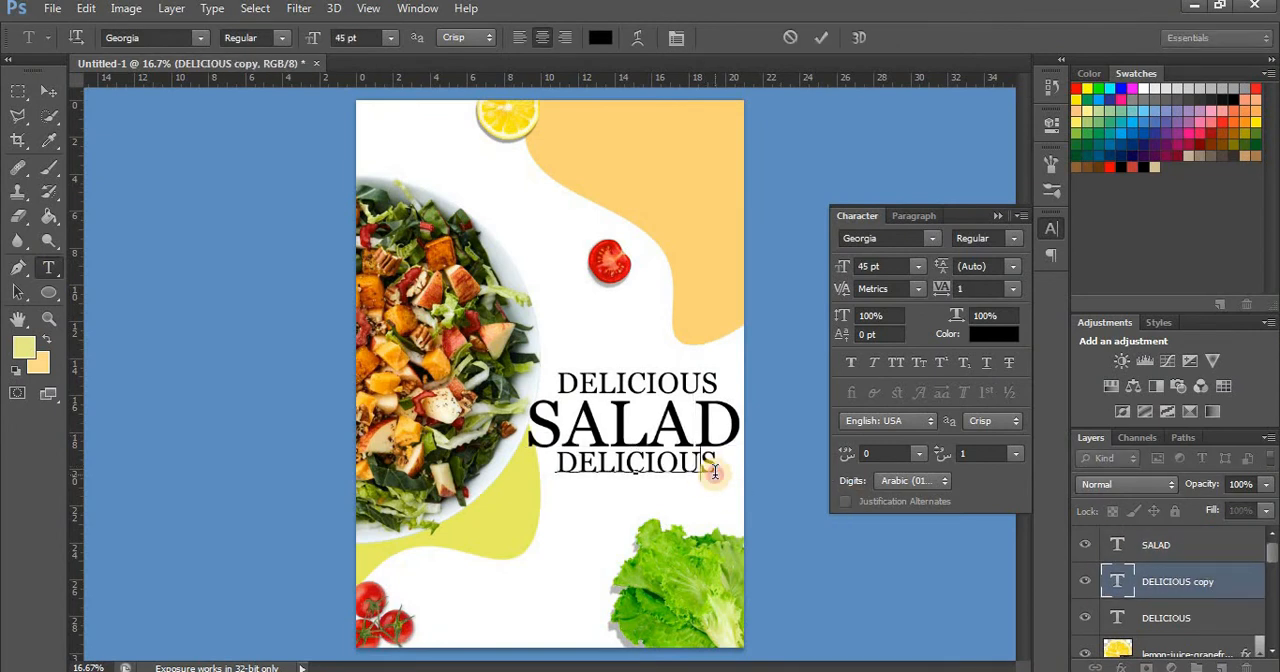
key("ctrl+a")
key("BackSpace")
type("EVERY")
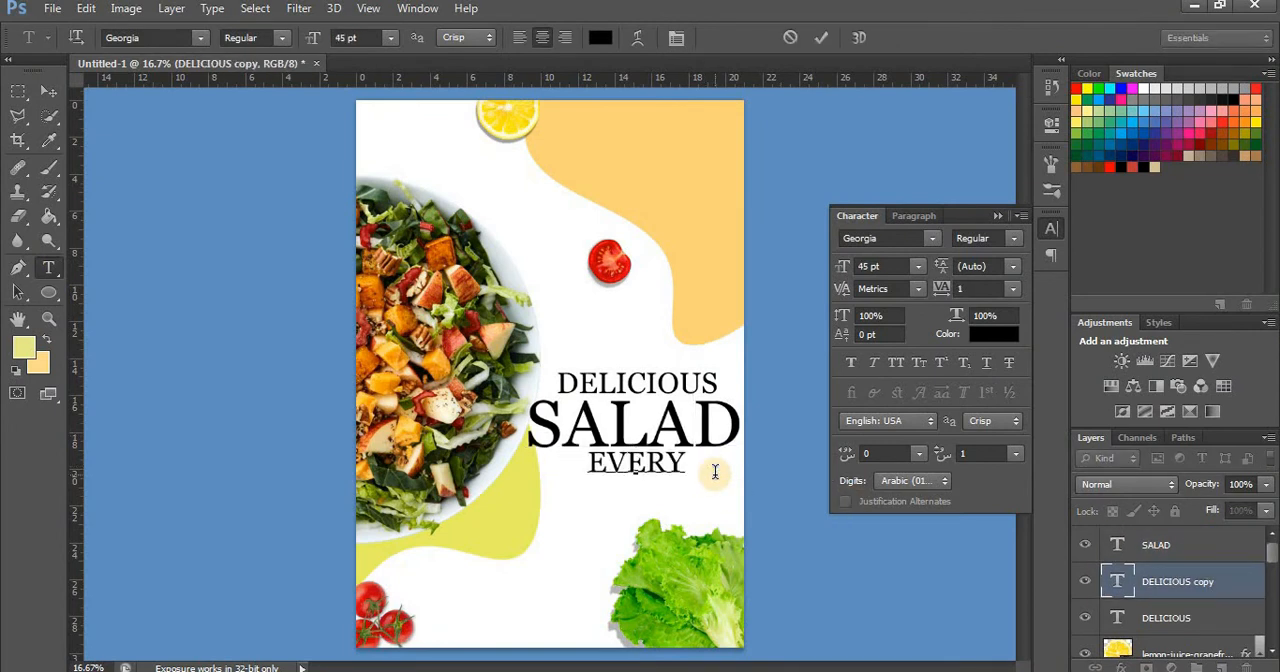
type("DAY")
left_click(1178, 592)
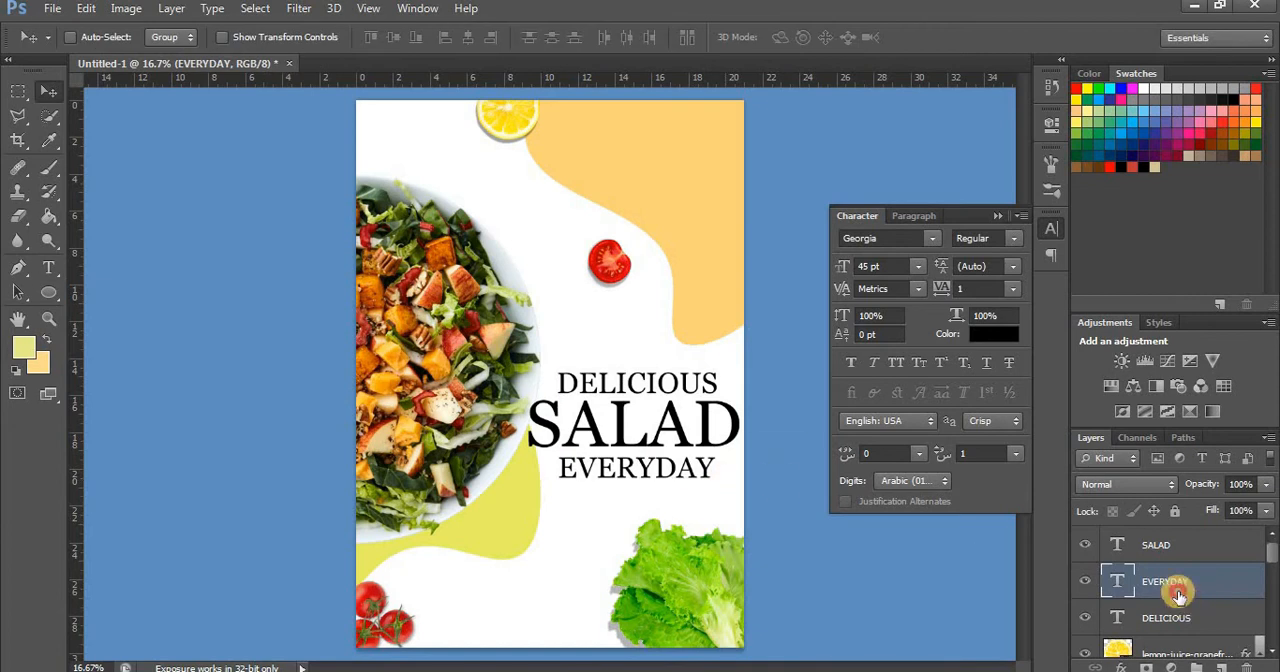
Place two vertical guides, one at each outer edge of the word DELICIOUS
left_click(1086, 621)
left_click_drag(726, 378, 682, 388)
key("ctrl+equal")
key("ctrl+equal")
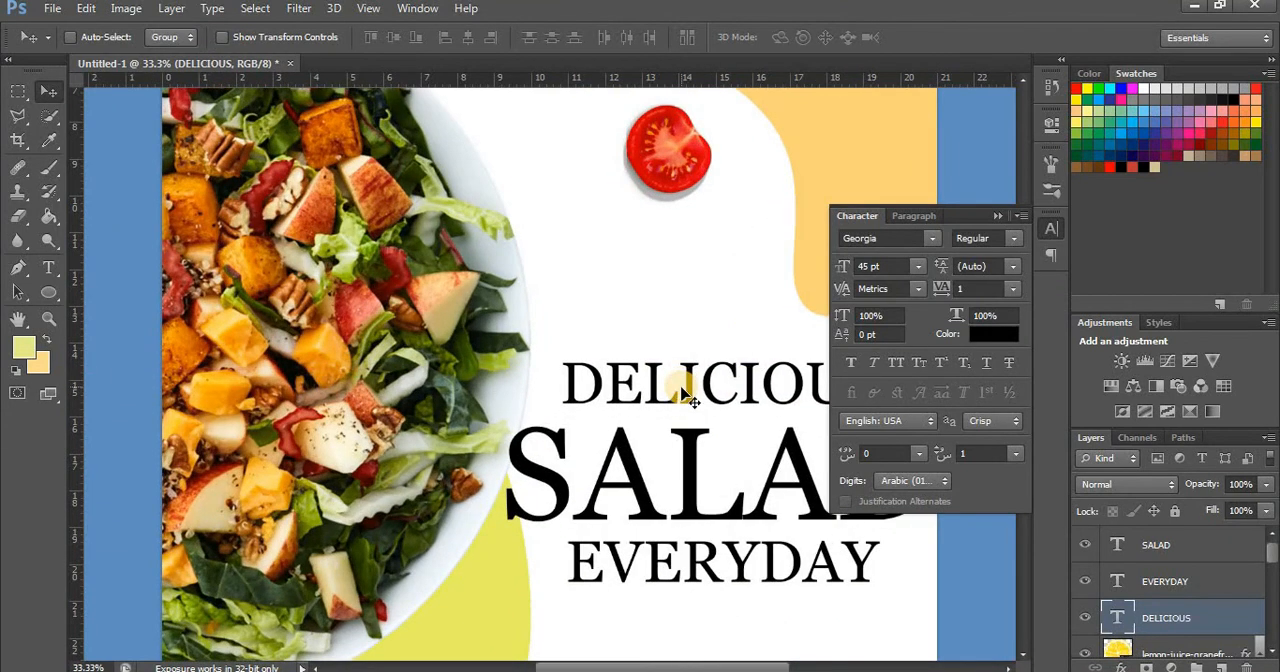
left_click_drag(72, 540, 562, 517)
left_click_drag(688, 660, 751, 660)
left_click_drag(75, 554, 652, 527)
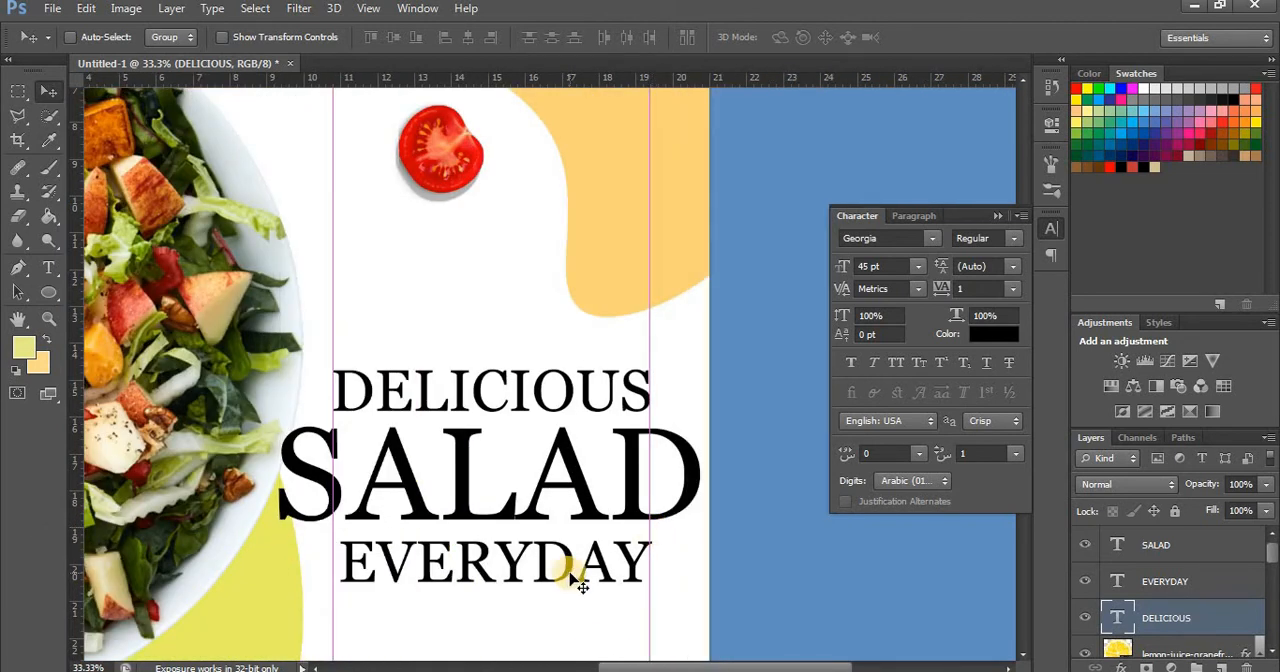
Set the tracking of the EVERYDAY text to 10 to match the width of DELICIOUS
left_click(48, 268)
left_click(634, 555)
key("ctrl+a")
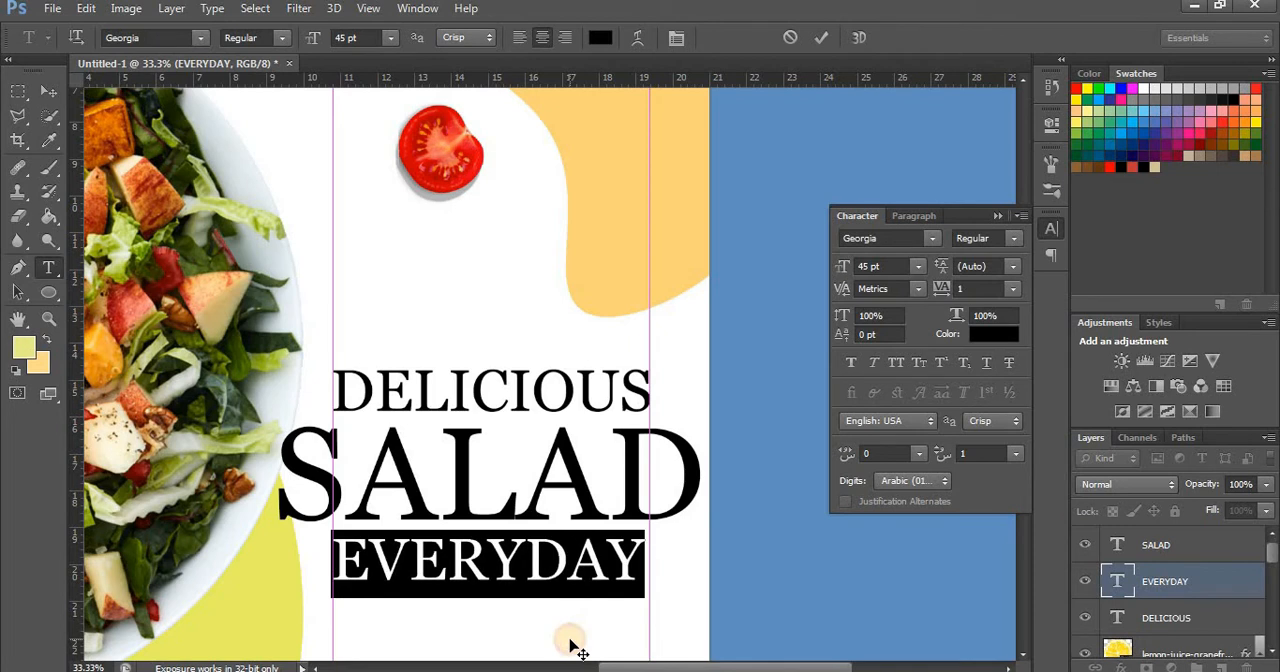
left_click(969, 287)
type("0")
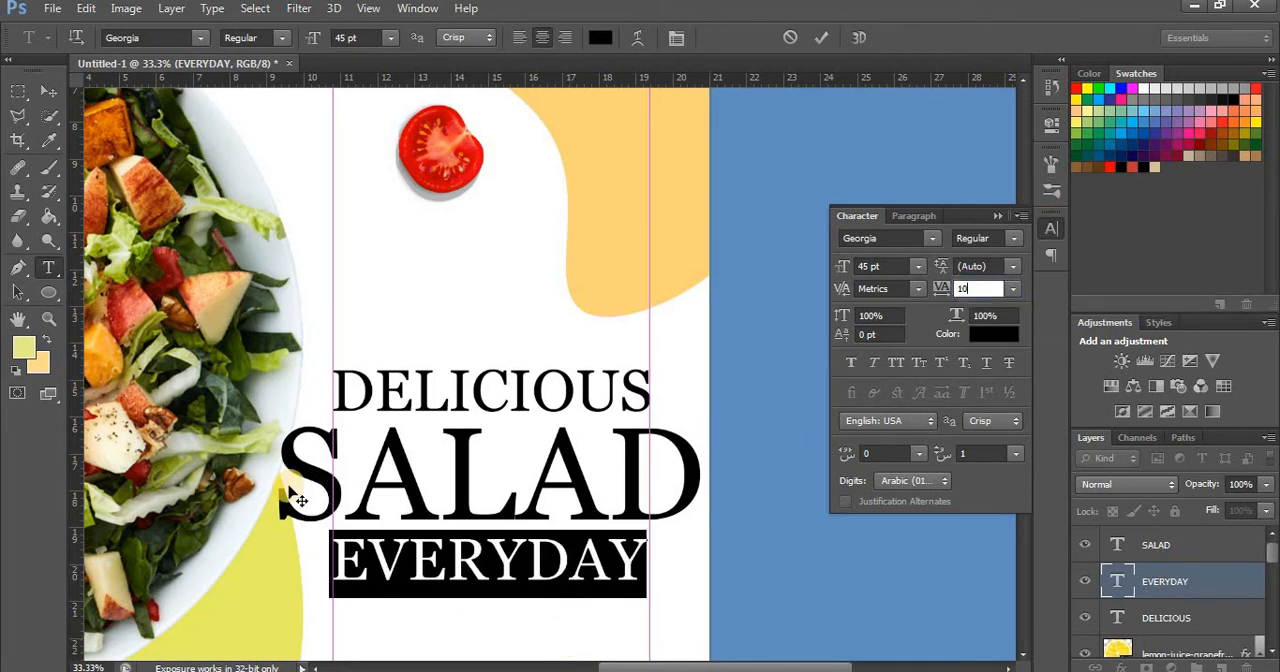
left_click(48, 92)
left_click_drag(694, 644, 695, 638)
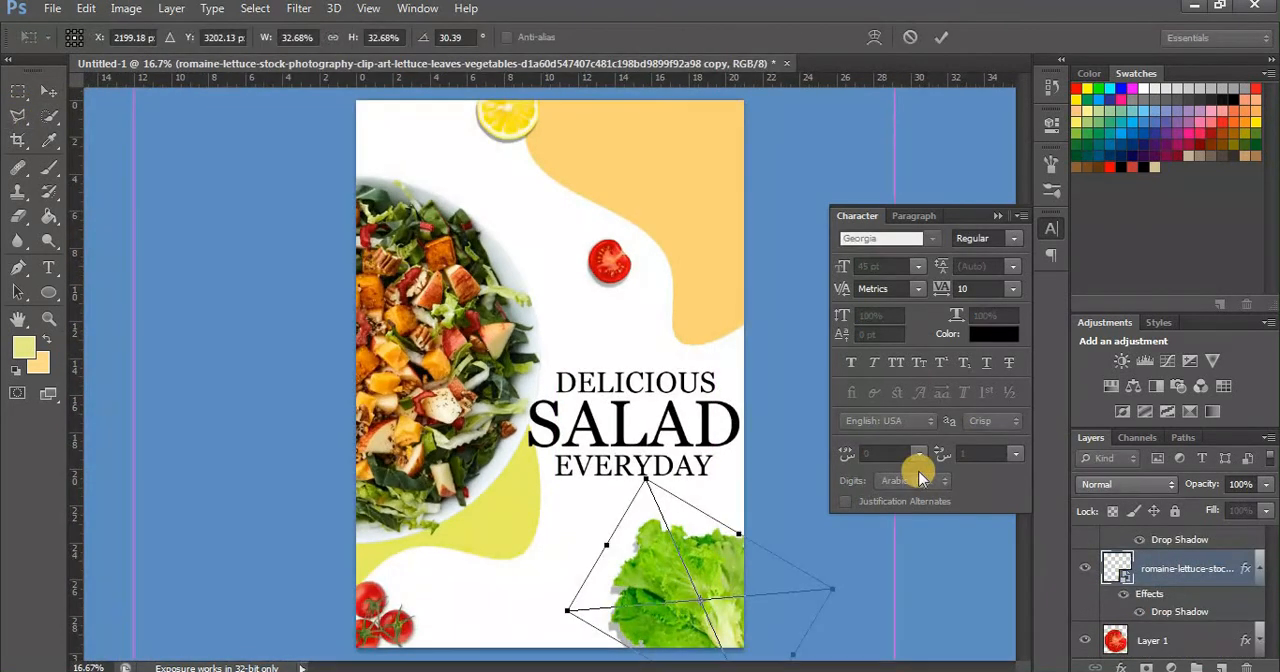
Scale the lettuce image down to 21.22% and fit it into the flyer's lower-right corner
left_click_drag(647, 480, 663, 526)
left_click_drag(710, 566, 716, 573)
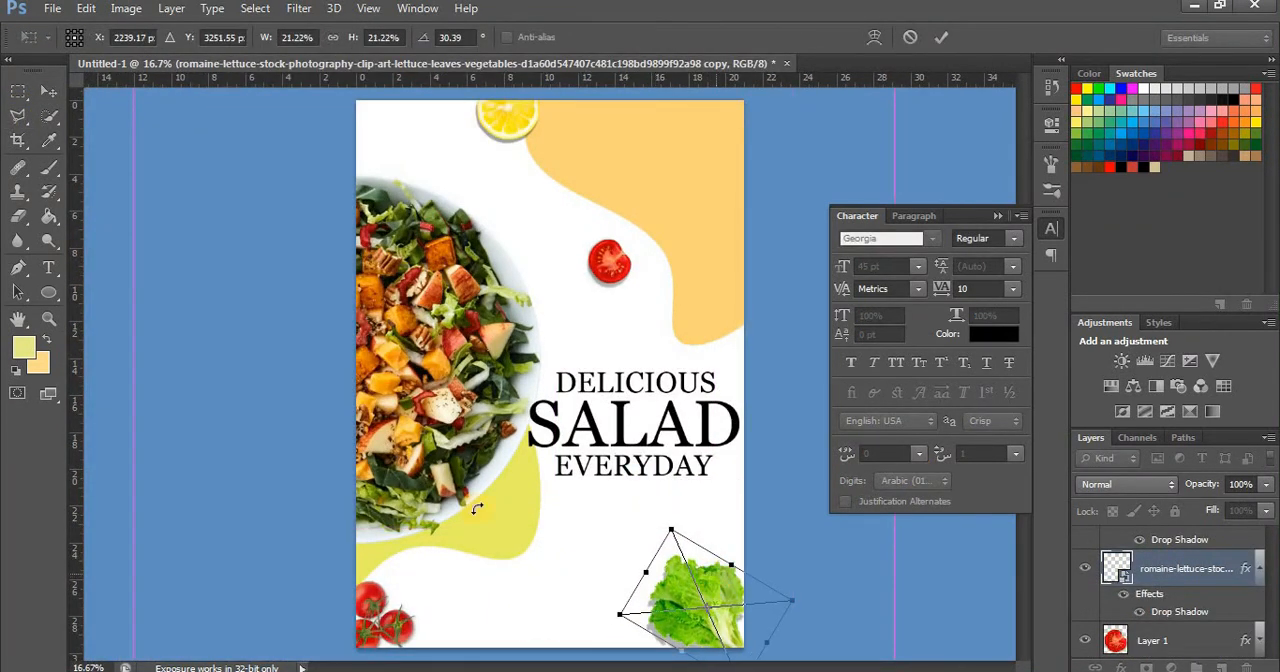
left_click(49, 92)
left_click(550, 268)
Draw a thin horizontal rectangle about 1271 × 49 px below the headline and fill it with orange #fab520
left_click_drag(49, 292, 120, 287)
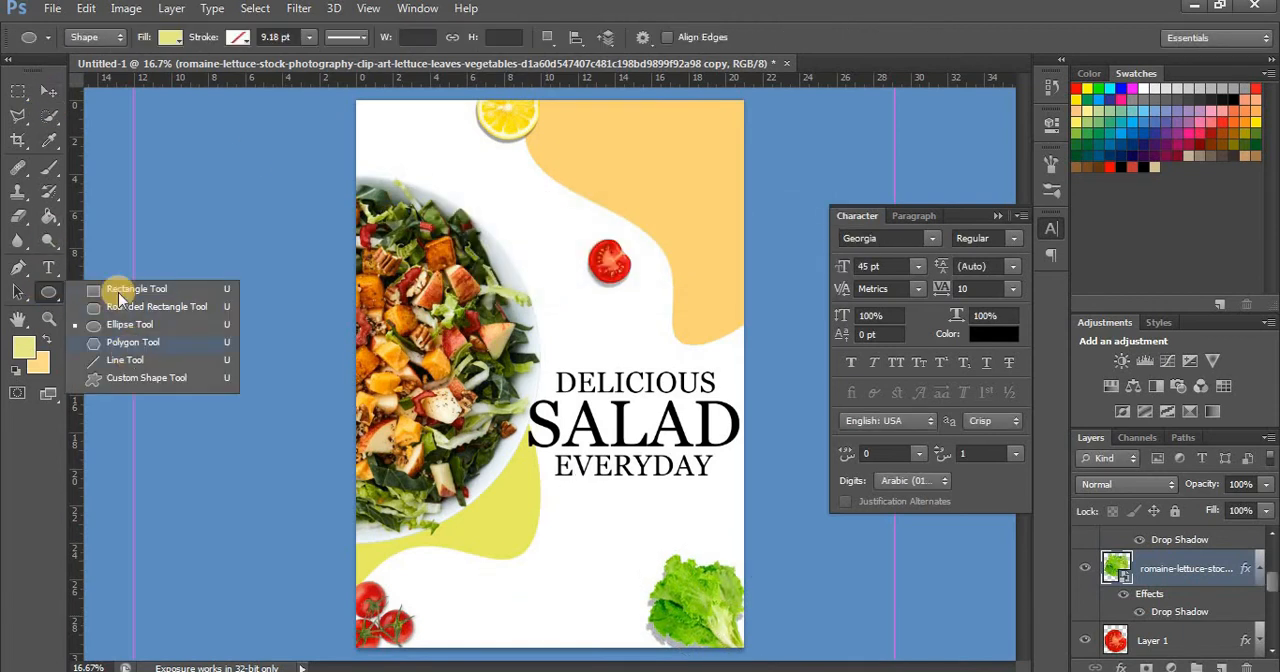
left_click(120, 287)
left_click_drag(448, 516, 653, 517)
left_click(170, 37)
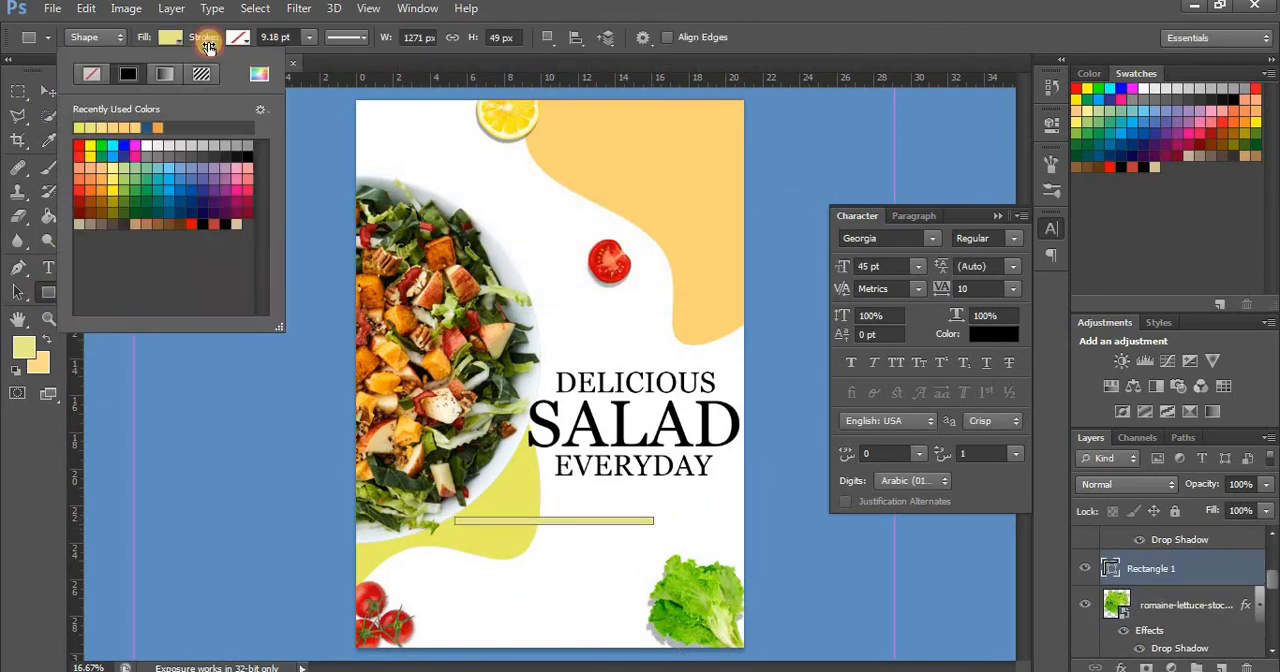
left_click(259, 74)
left_click_drag(826, 211, 899, 210)
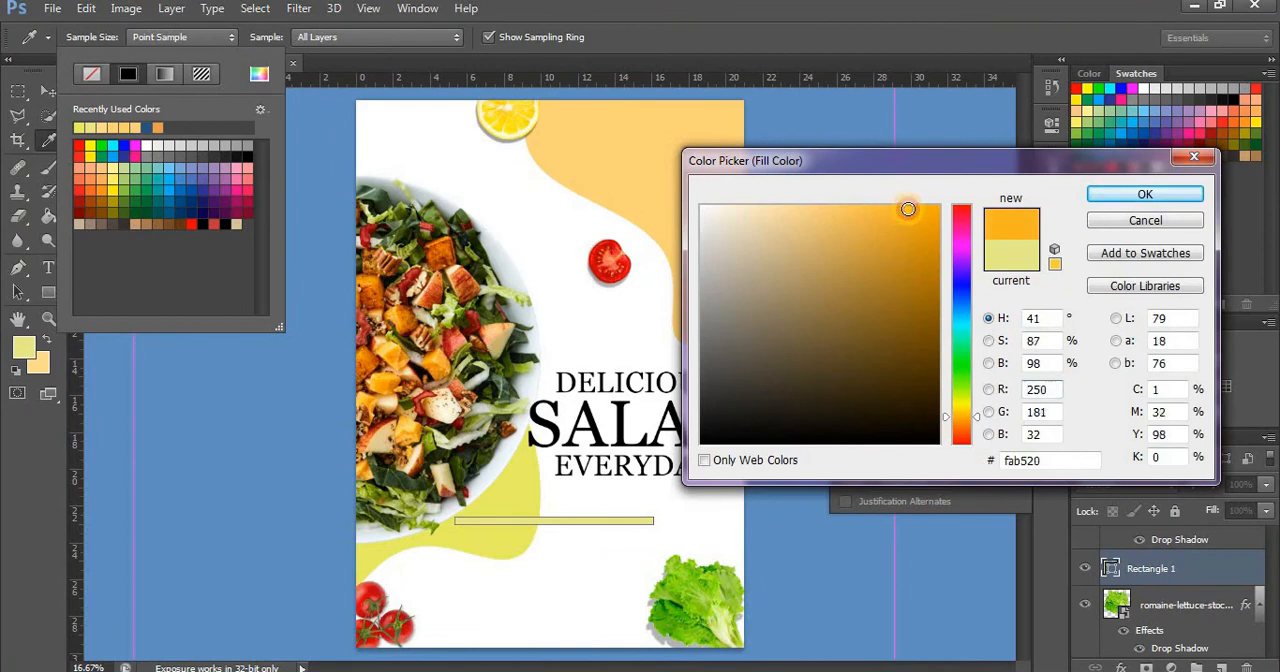
left_click(1153, 196)
Move the orange bar beneath EVERYDAY and transform it into a slimmer, shorter line
key("v")
left_click_drag(602, 524, 685, 513)
key("ctrl+t")
left_click(48, 90)
left_click(557, 271)
left_click(48, 267)
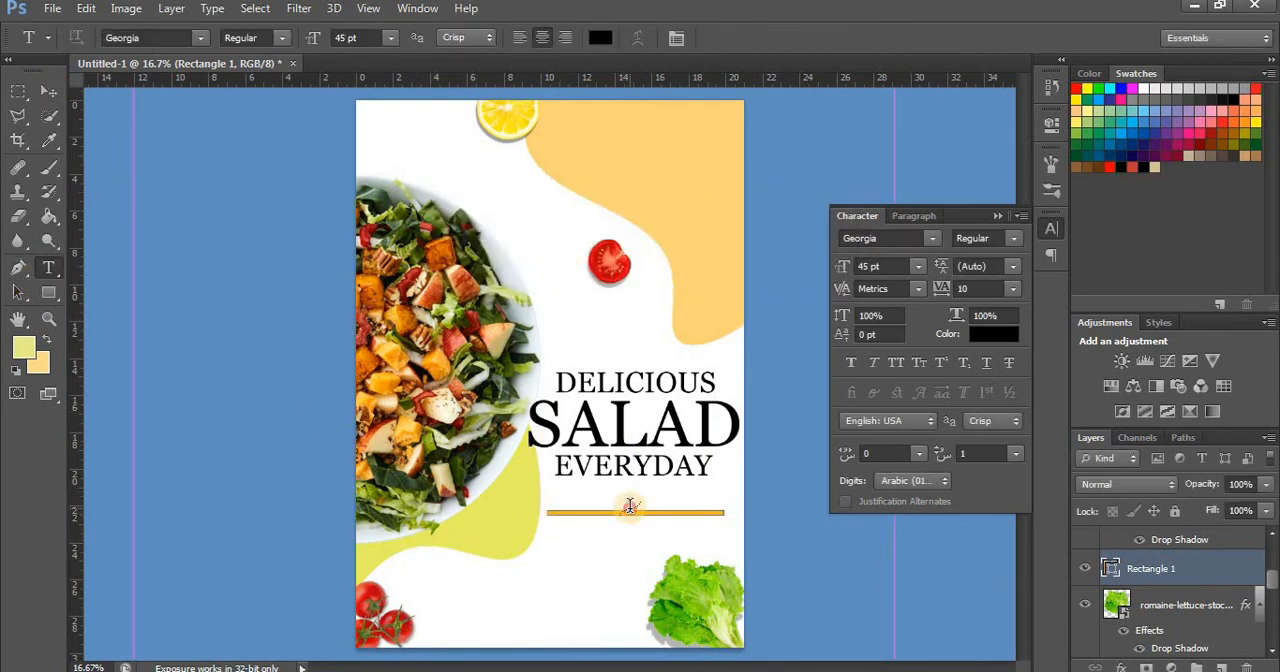
left_click(630, 512)
left_click(390, 37)
left_click(385, 252)
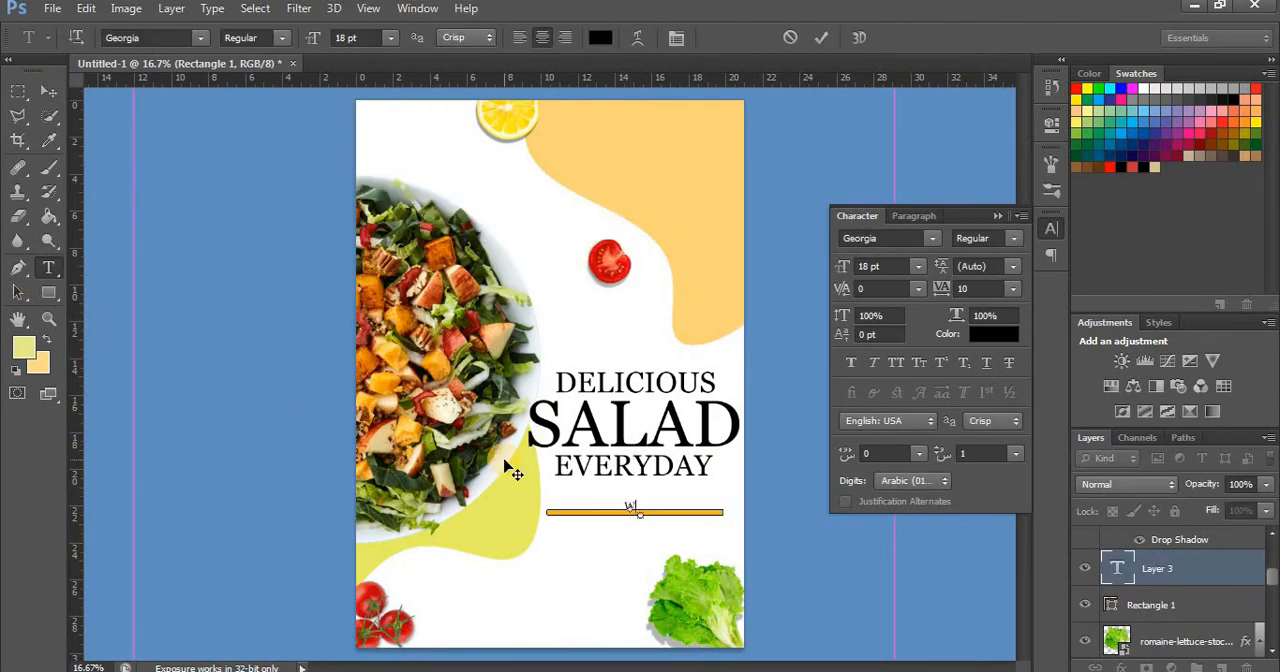
type("WWW.SALAD.COM")
triple_click(685, 501)
left_click(282, 38)
left_click(250, 87)
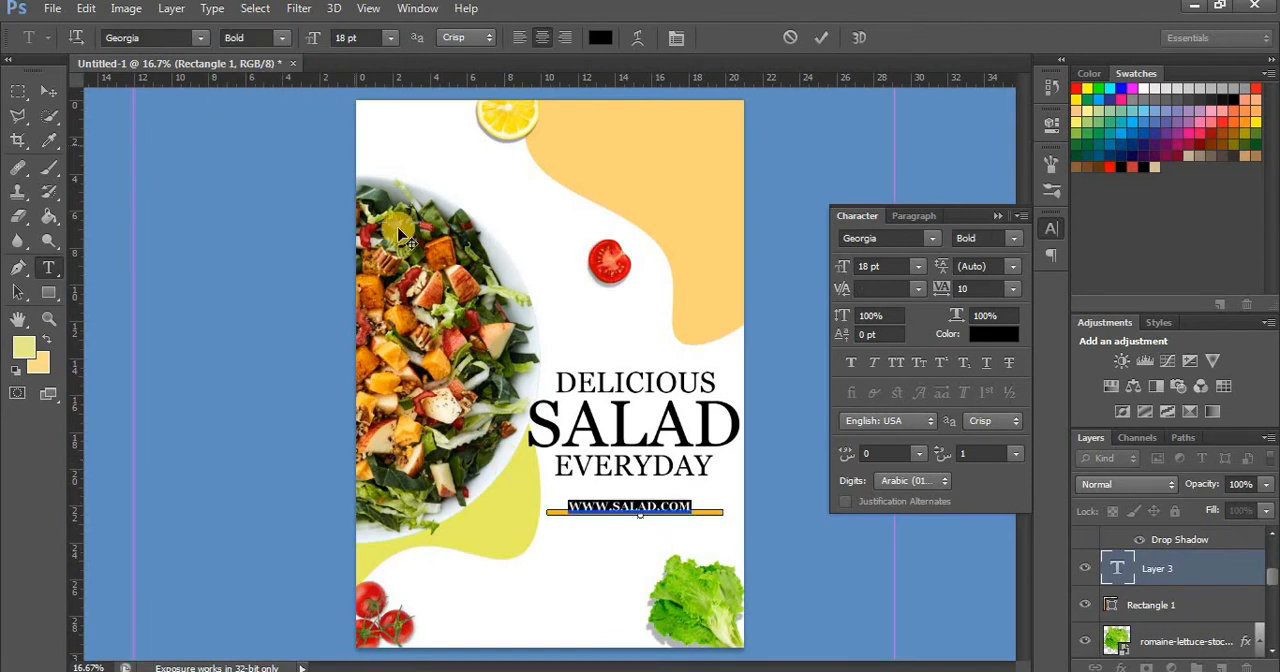
left_click(981, 289)
type("0")
left_click(691, 510)
left_click_drag(669, 542, 680, 550)
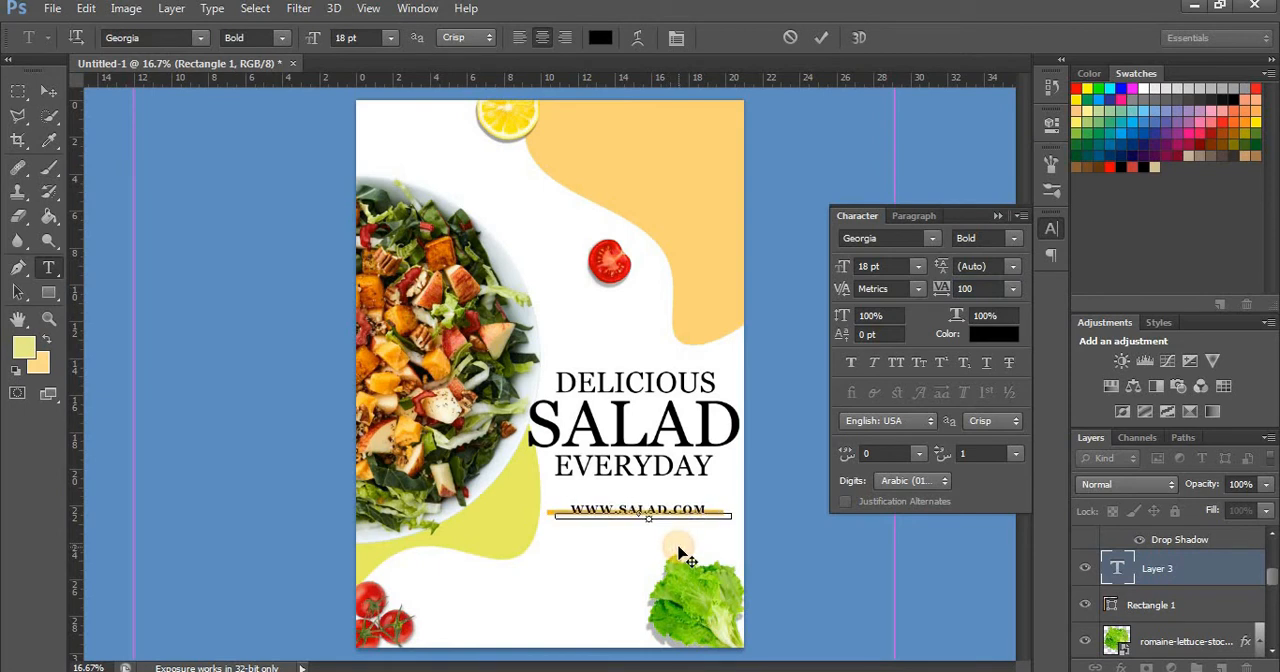
triple_click(699, 503)
left_click(390, 37)
left_click(335, 40)
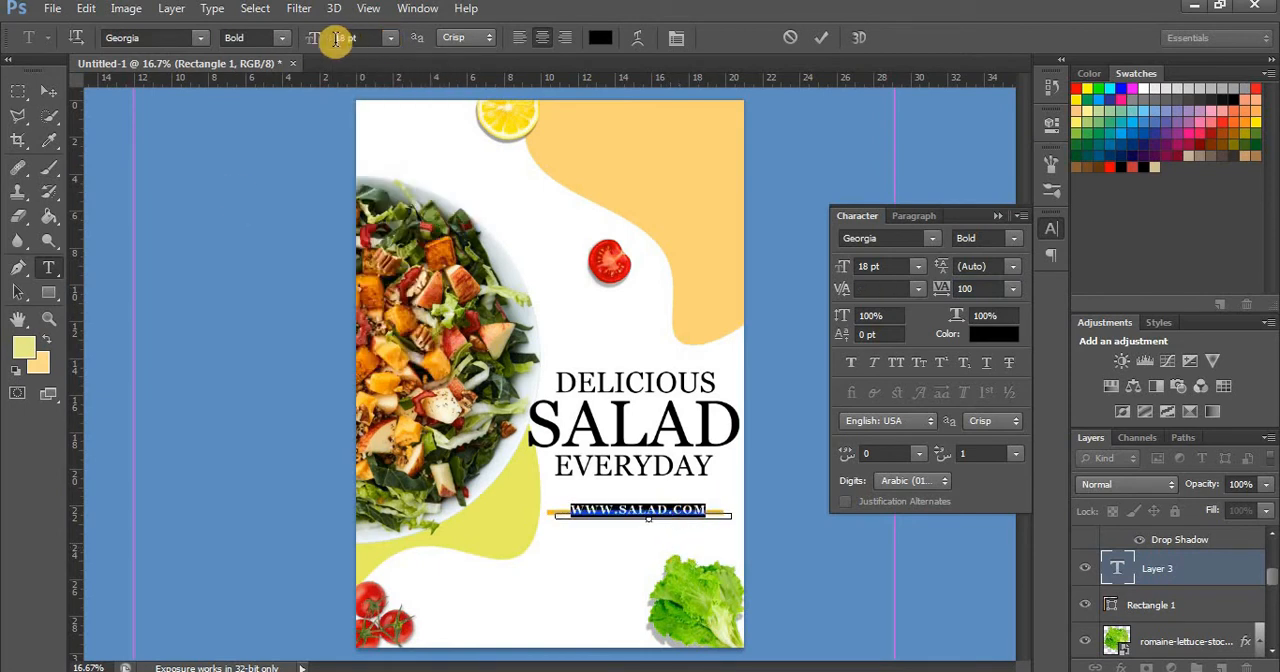
type("20")
left_click(48, 91)
left_click(1196, 602)
key("ctrl+t")
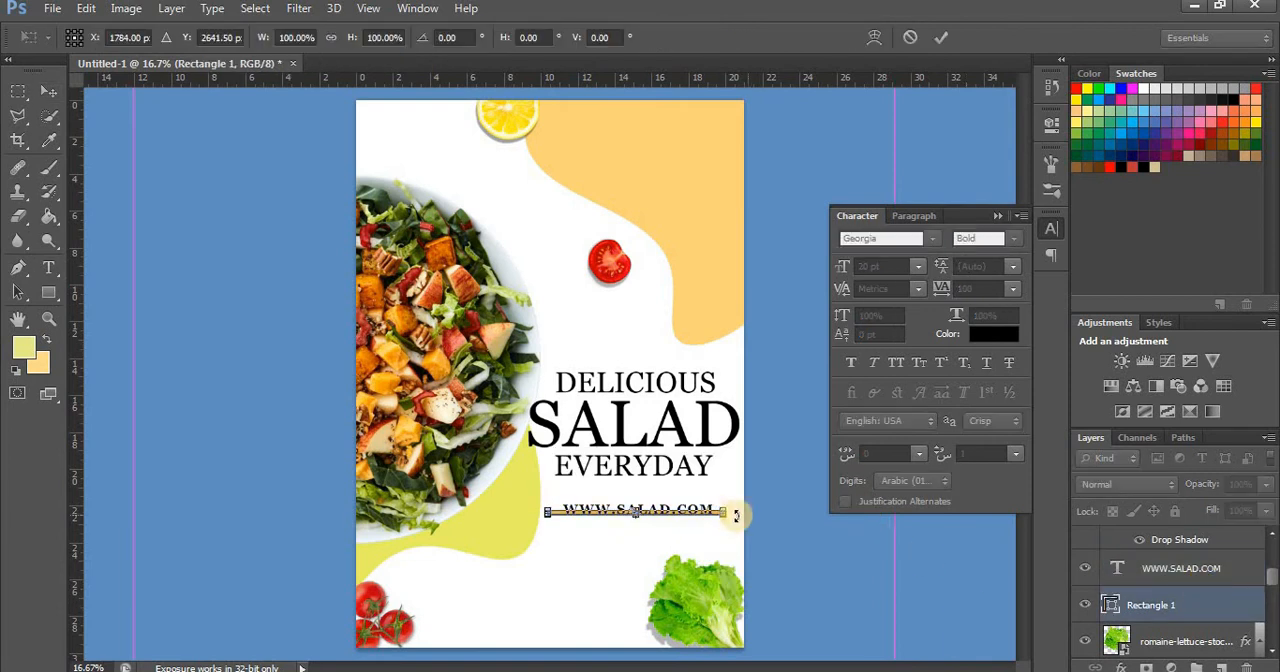
key("ctrl+plus")
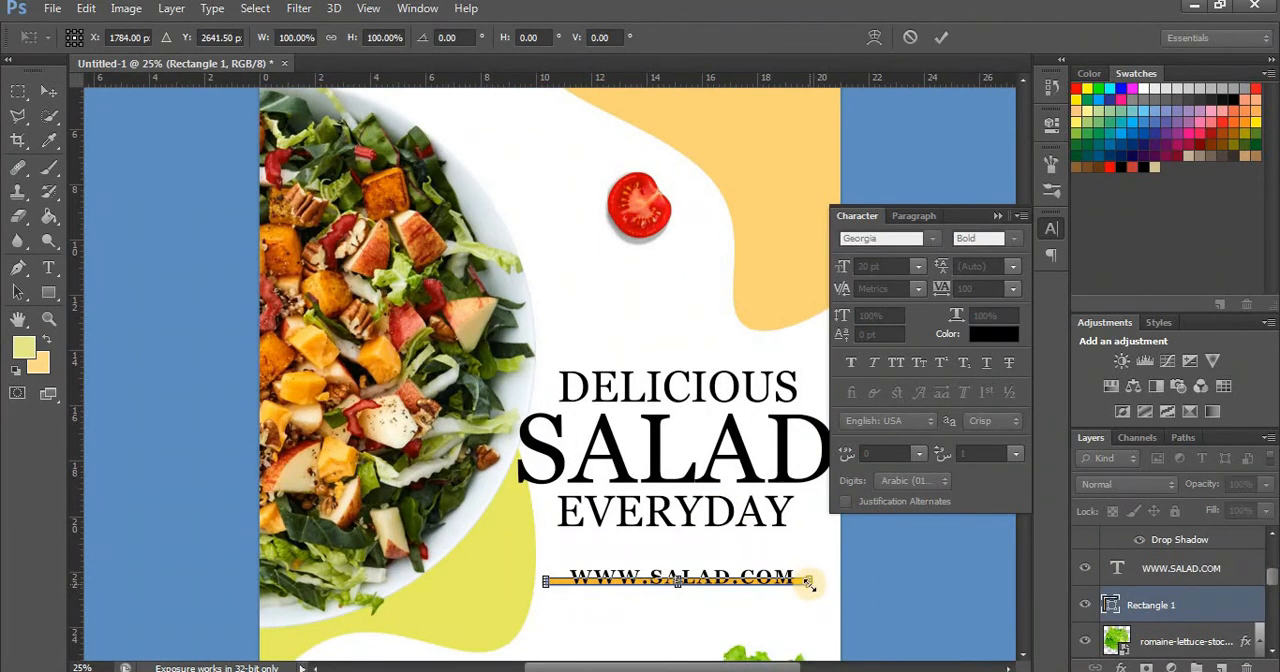
left_click_drag(806, 582, 798, 582)
left_click_drag(546, 582, 563, 580)
left_click(48, 91)
left_click(540, 273)
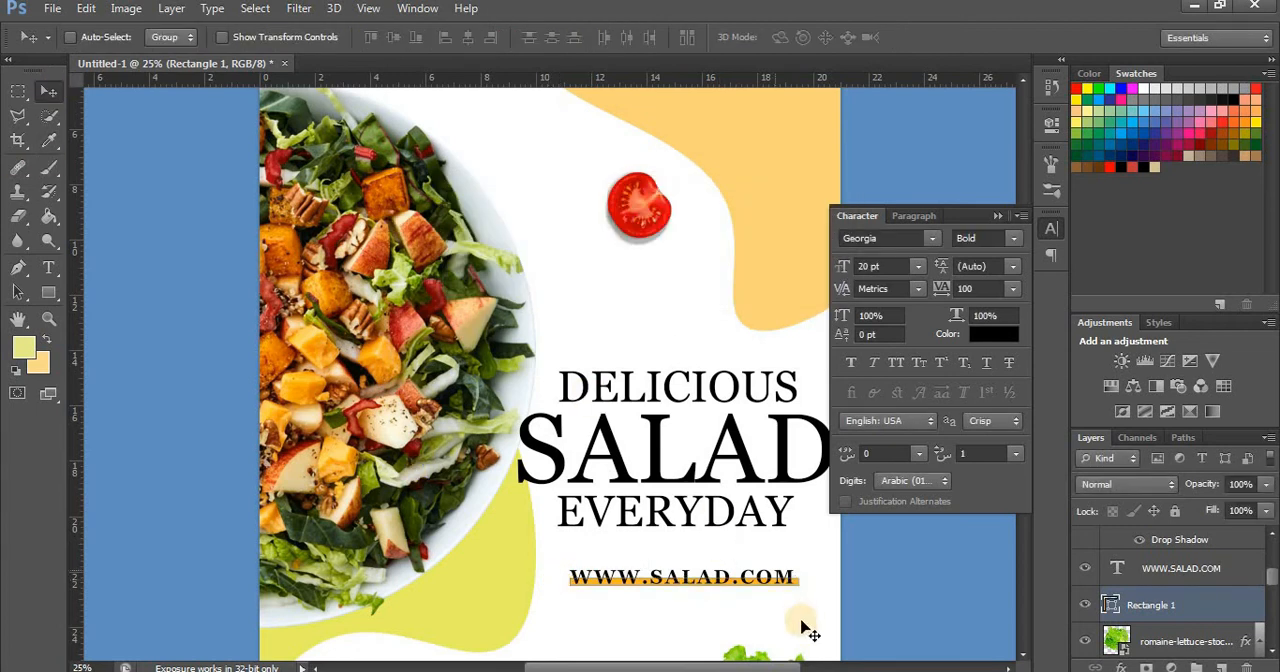
left_click(796, 586, "ctrl+shift")
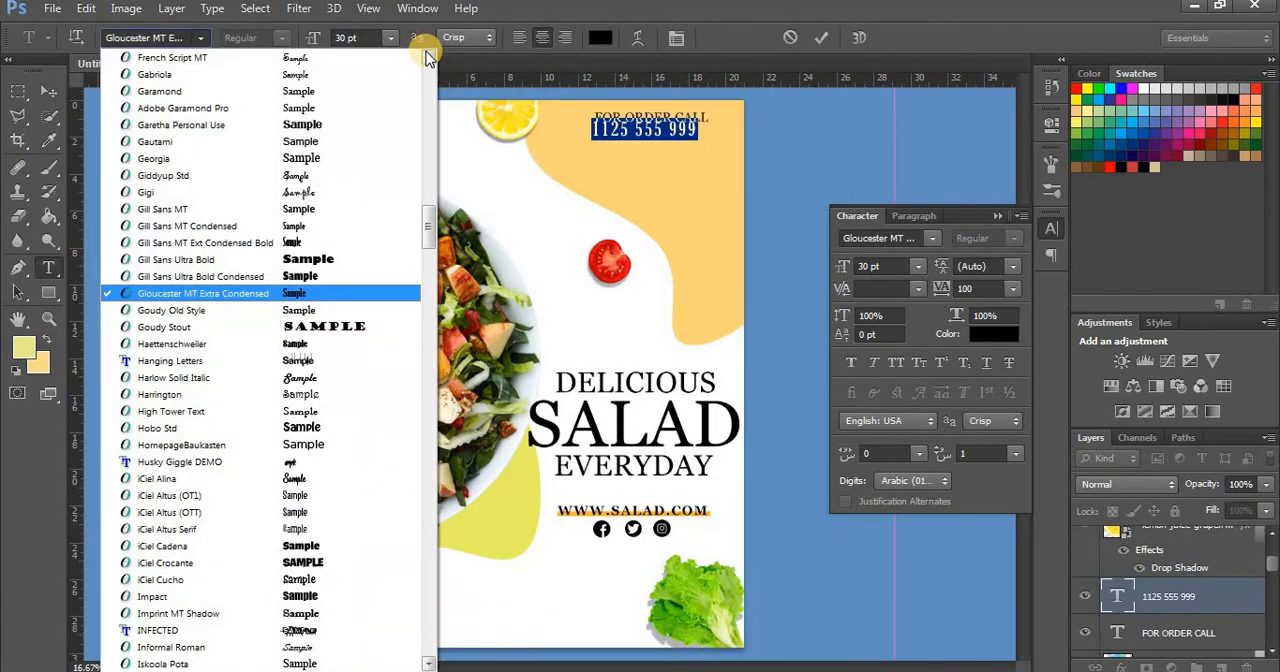
Set the phone number text to the Gautami font with tracking 10 and align it beneath FOR ORDER CALL
left_click(337, 141)
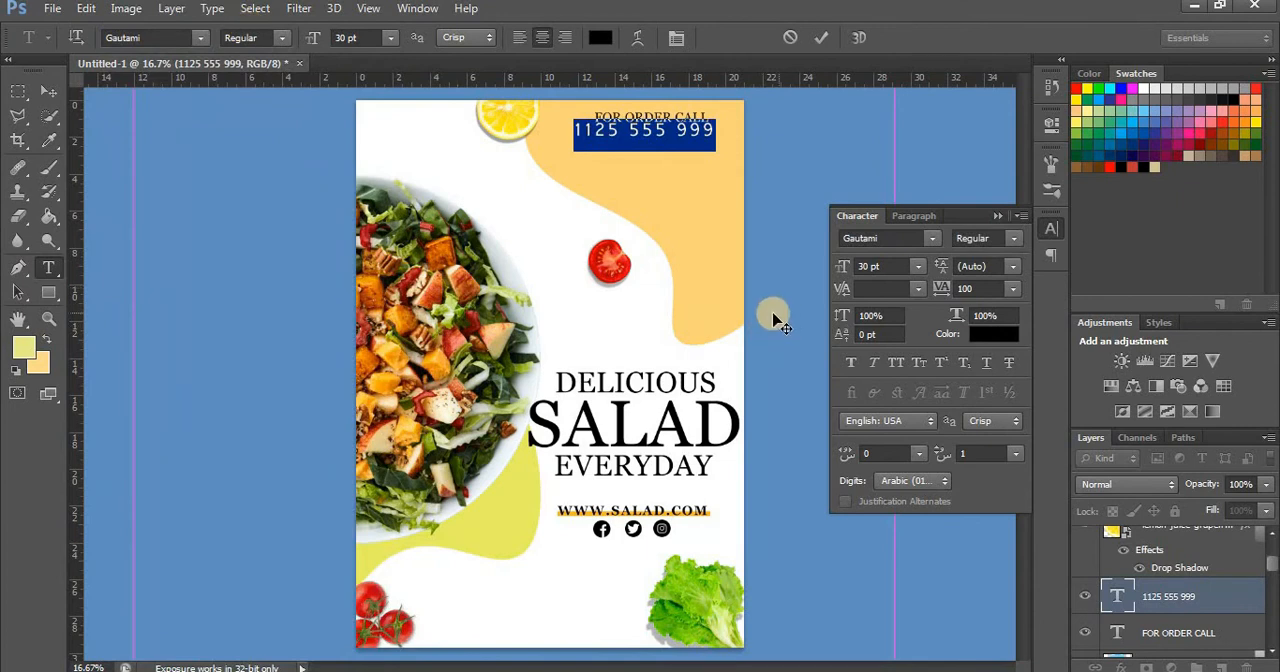
left_click(706, 164, "ctrl")
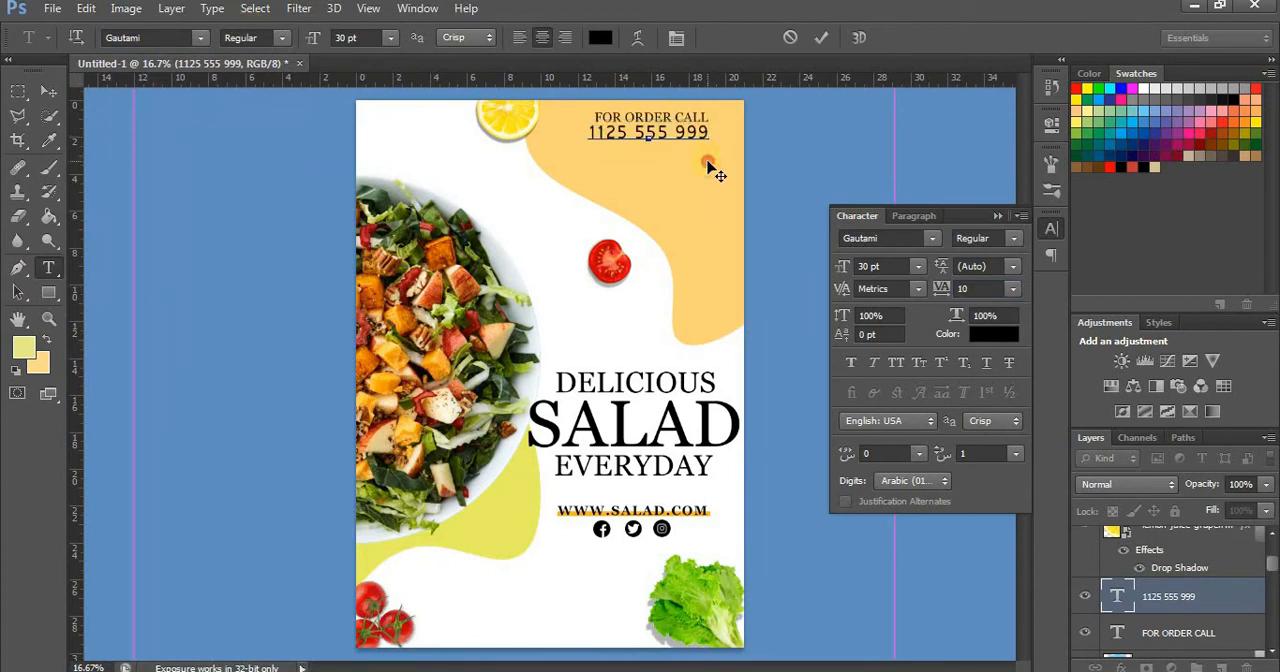
left_click_drag(714, 160, 710, 162)
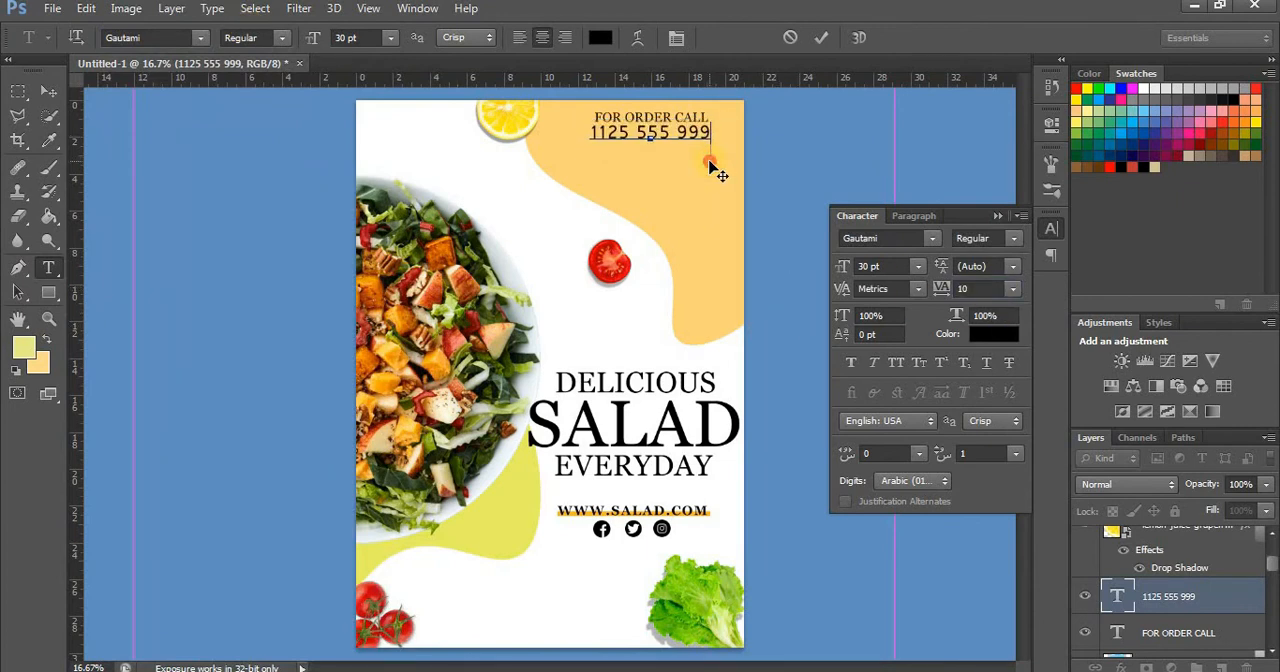
left_click(48, 90)
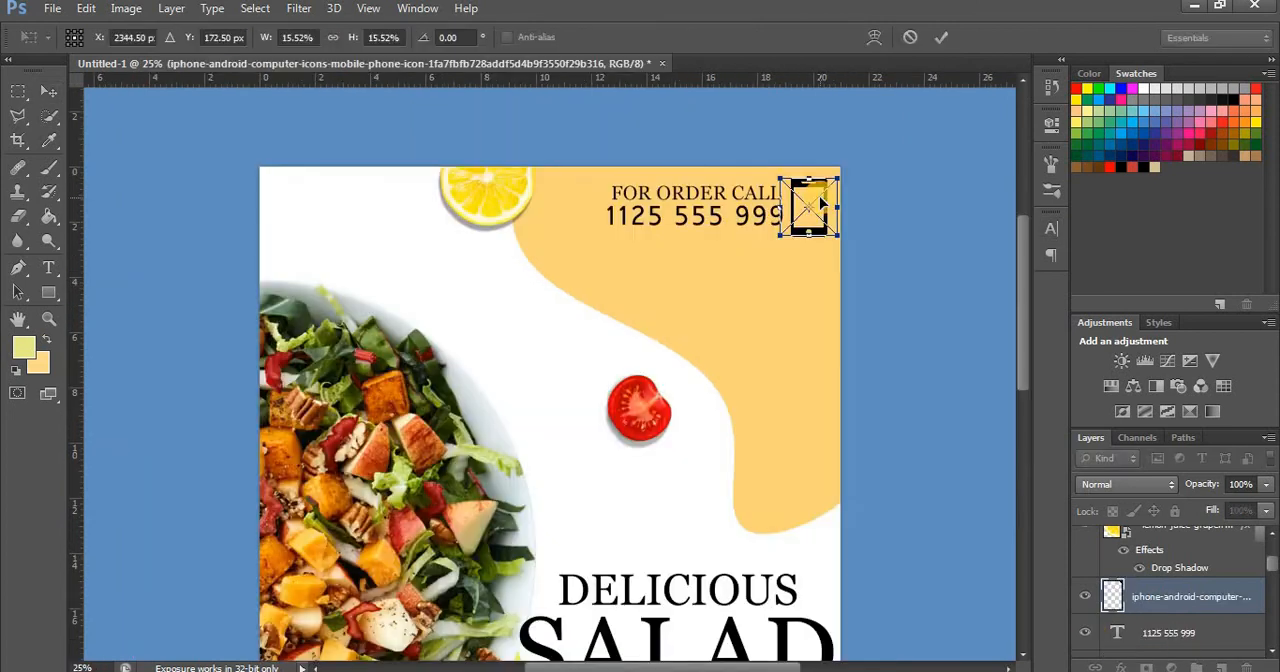
Place the mobile phone icon, scaled to 11.07%, just to the right of the order phone number
left_click_drag(834, 178, 812, 206)
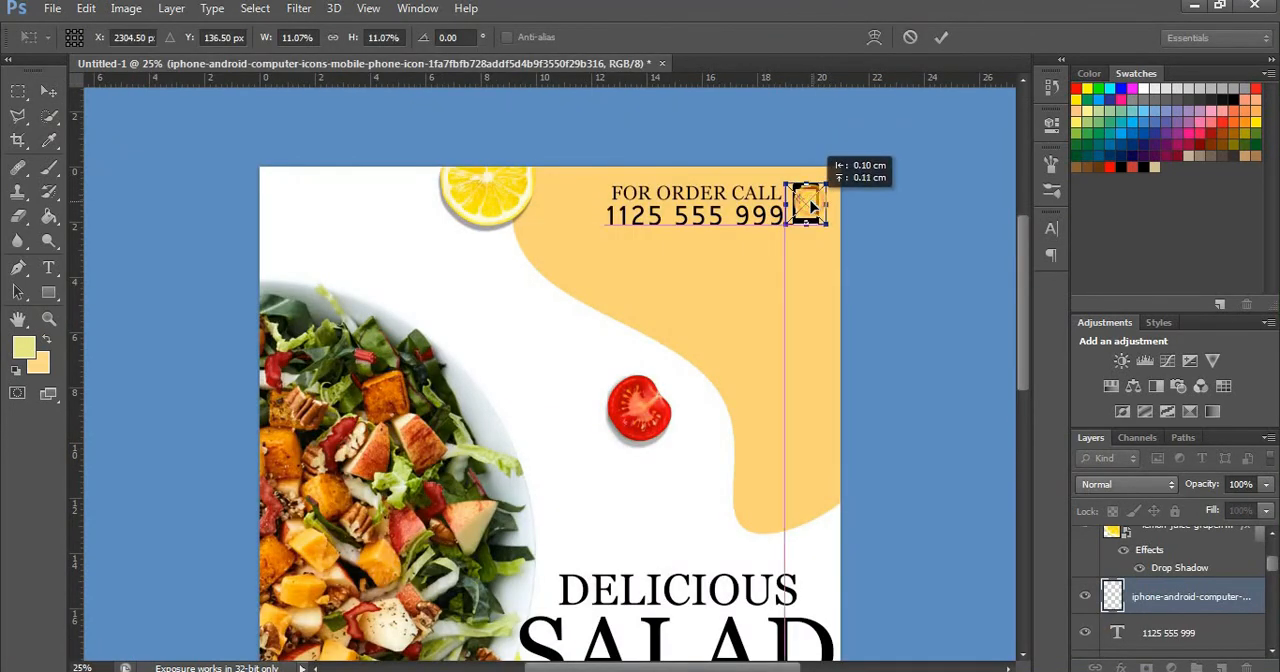
left_click(48, 90)
left_click(500, 268)
Apply a Color Overlay to the mobile phone icon and choose an orange overlay colour
left_click(1137, 667)
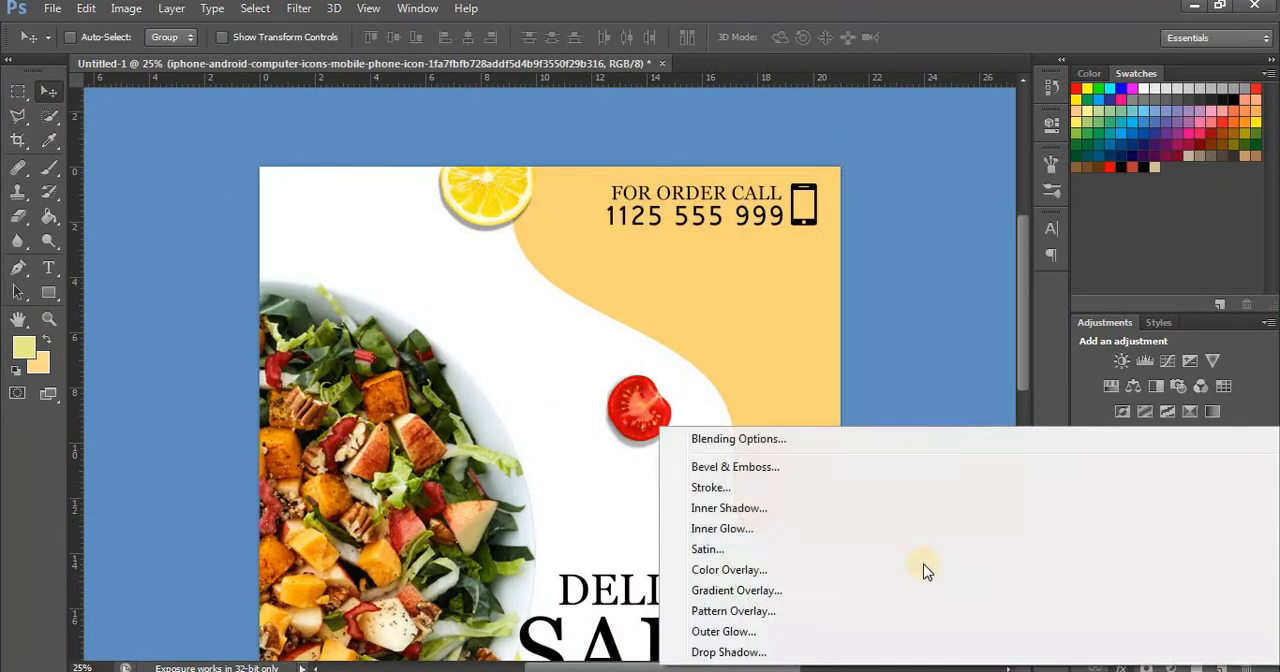
left_click(924, 570)
left_click(1123, 168)
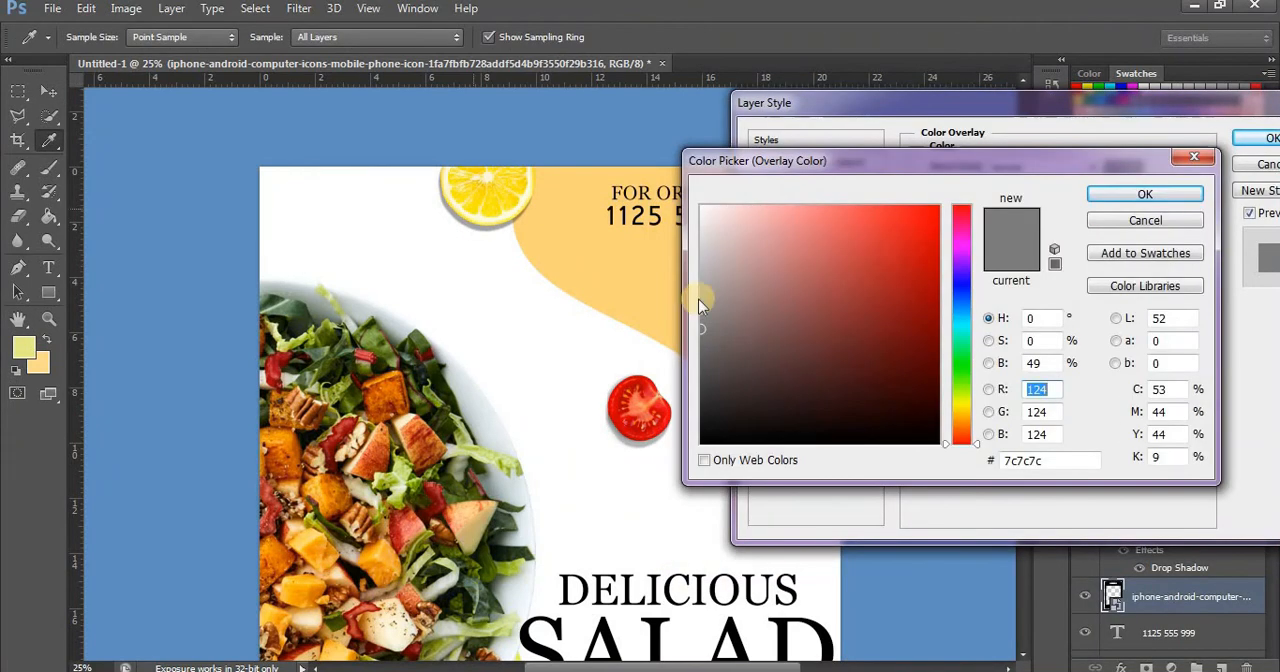
left_click(700, 286)
left_click_drag(880, 212, 909, 208)
left_click(1140, 195)
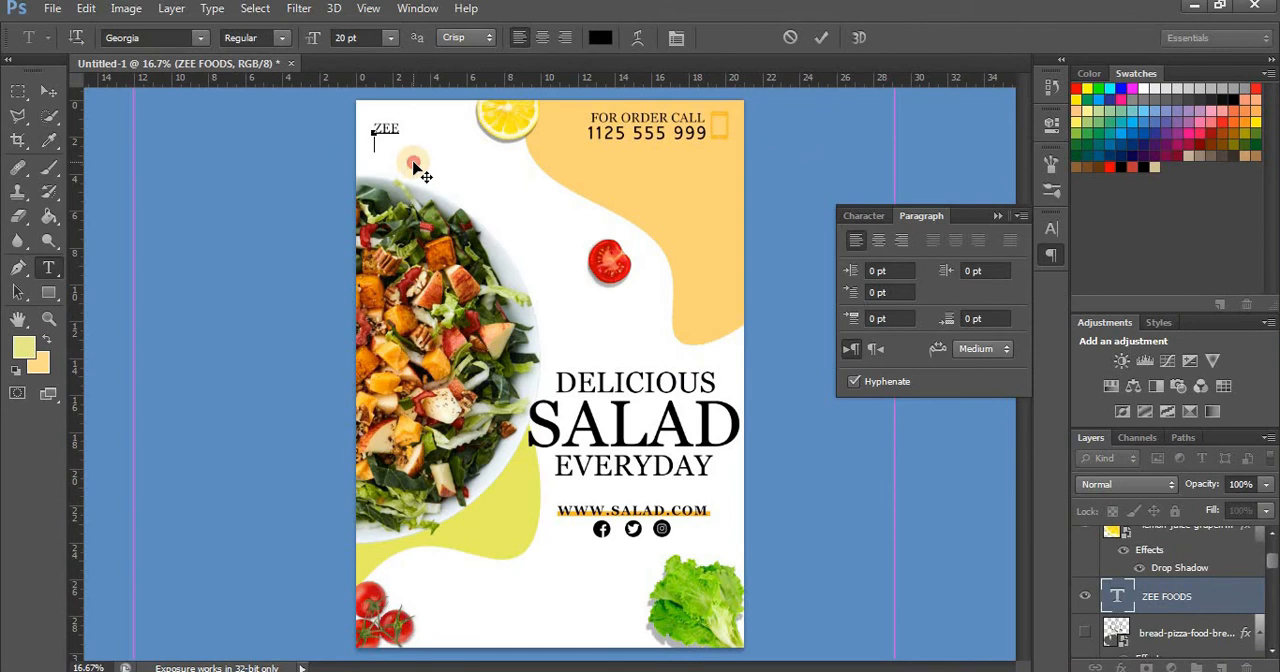
Set the ZEE text in the flyer's upper-left corner to 24 pt
key("ctrl+a")
left_click(390, 37)
left_click(377, 251)
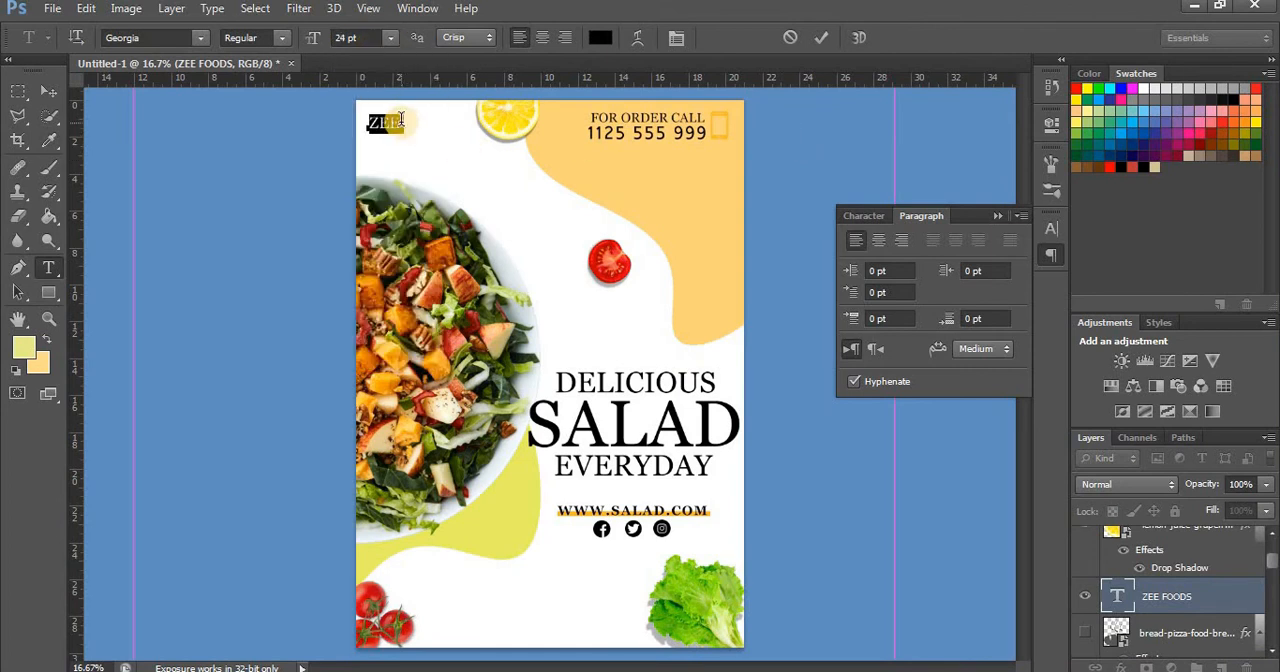
left_click(1097, 557)
Add a separate FOODS text at 24 pt directly beneath ZEE
left_click(475, 156)
right_click(475, 156)
left_click(522, 240)
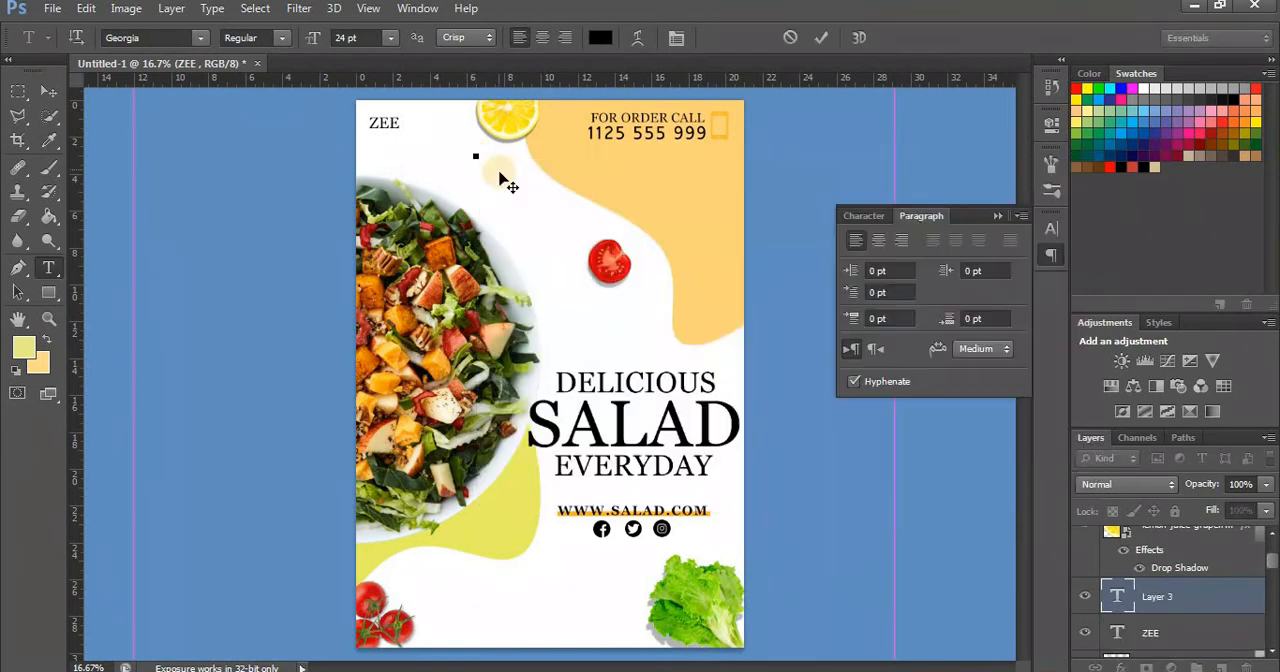
left_click_drag(503, 180, 427, 183)
type("FOODS")
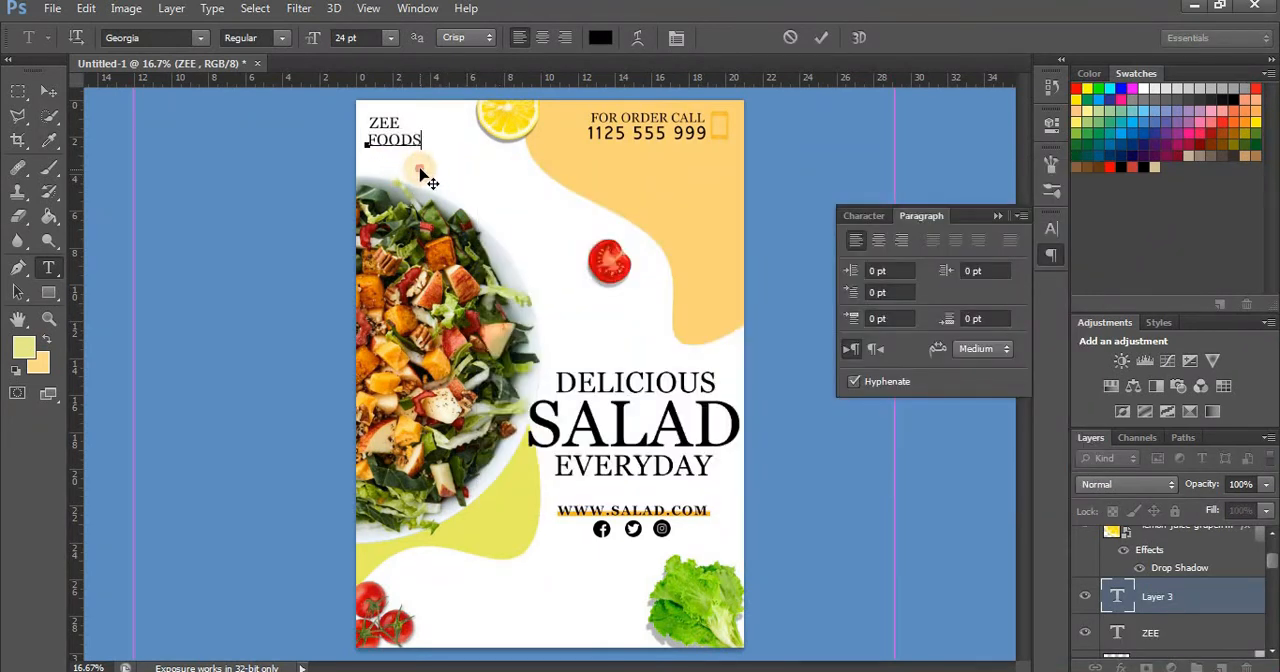
left_click(192, 180)
key("v")
Draw a small upright rectangle at the flyer's left edge beside ZEE FOODS and fill it with orange
left_click(49, 292)
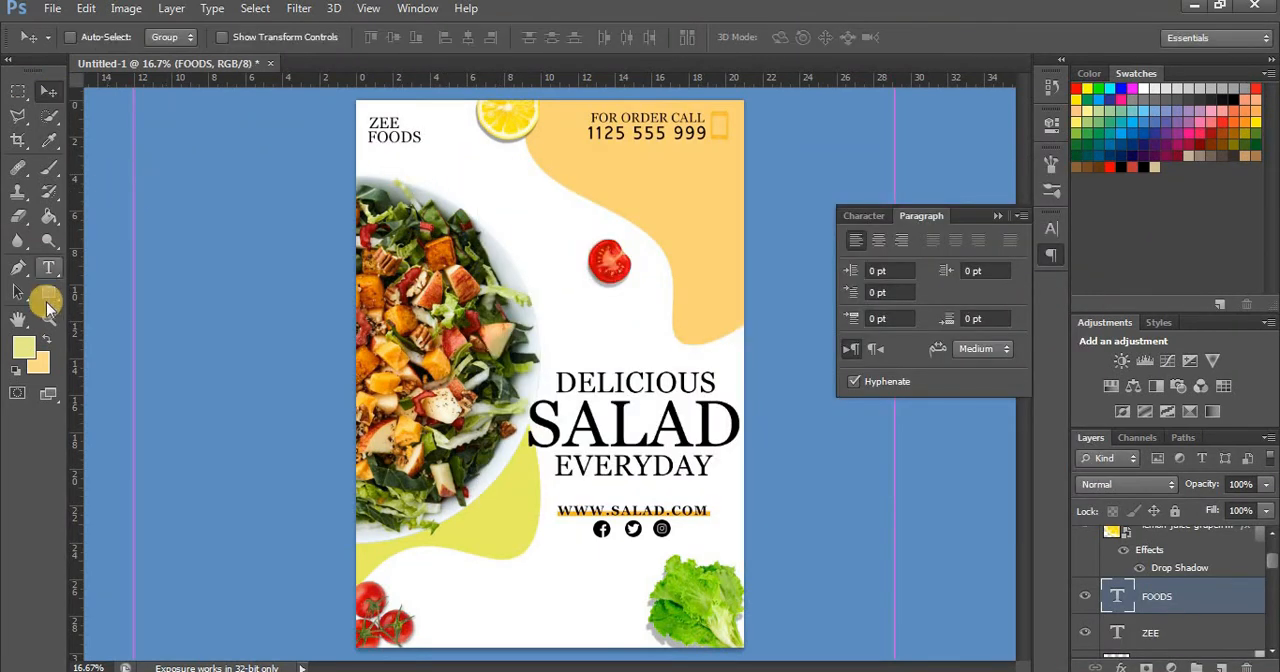
left_click_drag(357, 110, 368, 138)
left_click(170, 37)
left_click(141, 127)
left_click(49, 91)
Move the ZEE and FOODS texts together to sit just right of the small orange rectangle
left_click(1157, 632)
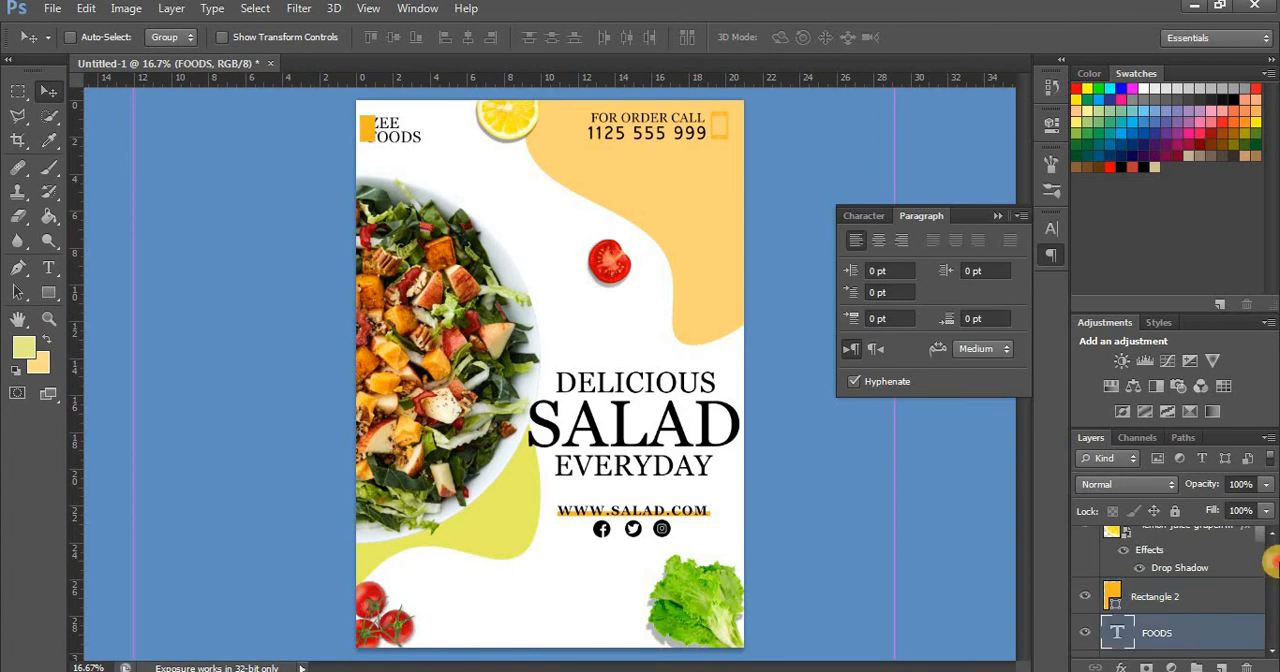
left_click_drag(1270, 565, 1272, 580)
left_click(1233, 562, "ctrl")
left_click_drag(391, 137, 408, 135)
key("ctrl+plus")
left_click_drag(1021, 429, 1011, 360)
left_click_drag(379, 248, 370, 254)
key("ctrl+minus")
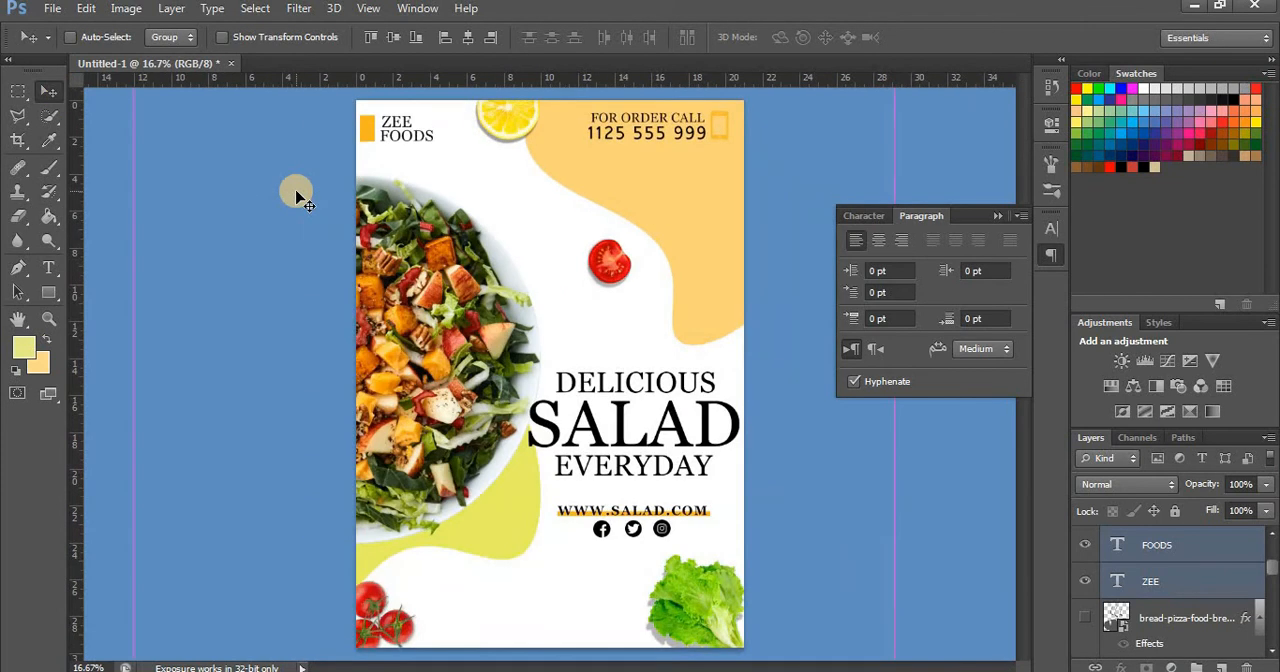
Add a centred two-line text reading DESIGNED BY GRAPHIC PLUS near the flyer's lower edge, between the tomatoes and the lettuce
left_click(48, 268)
left_click(460, 600)
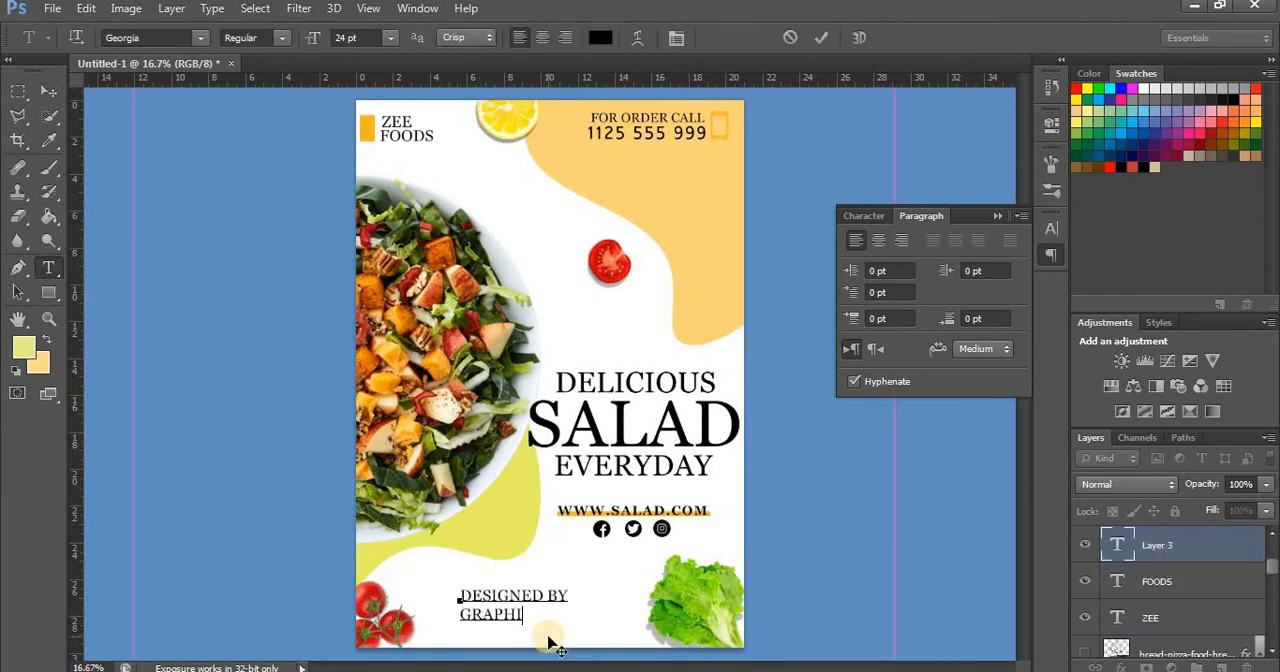
type("DESIGNED BY GRAPHIC PLUS")
left_click_drag(579, 622, 390, 567)
left_click(878, 240)
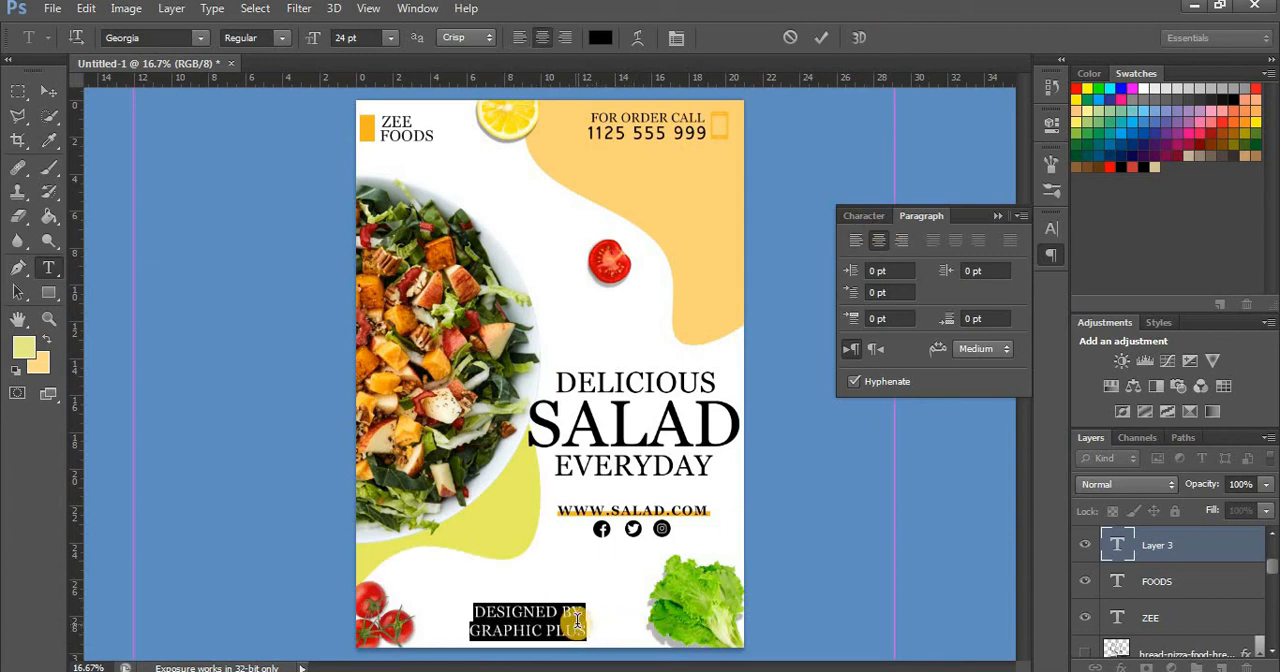
Set the tracking of the GRAPHIC PLUS line to 100 and the whole designer credit to 18 pt
left_click(525, 630)
triple_click(525, 630)
left_click(981, 268)
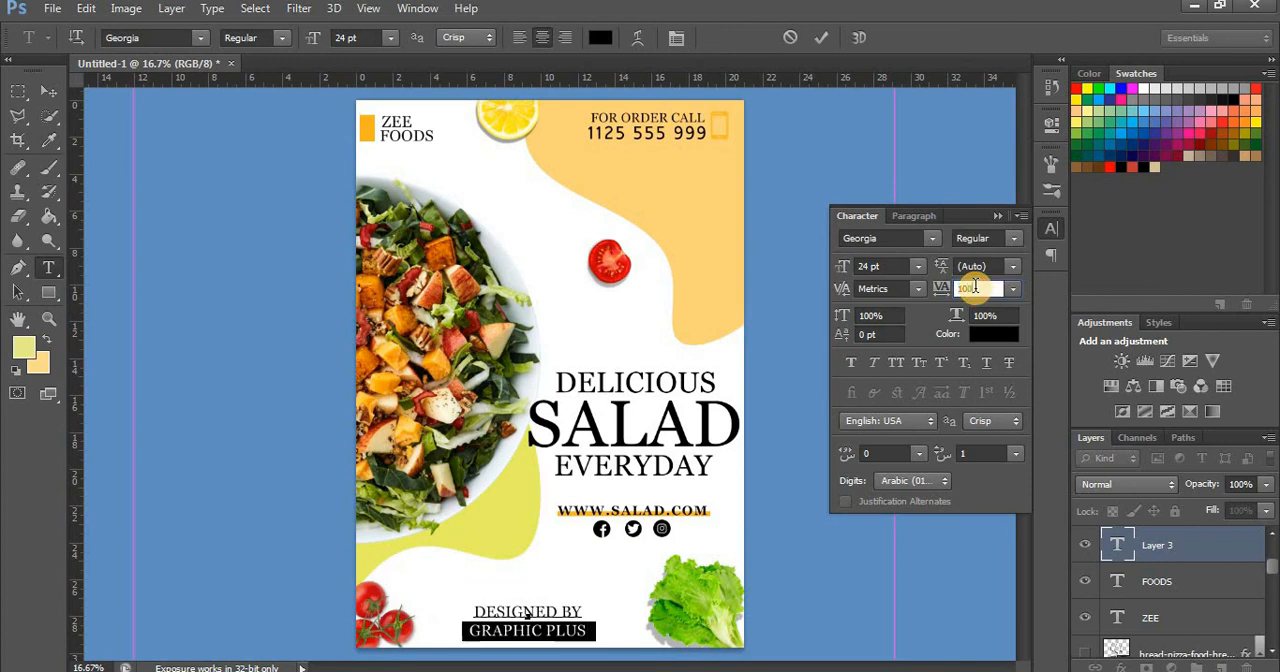
left_click_drag(596, 630, 471, 572)
left_click(390, 38)
left_click(385, 226)
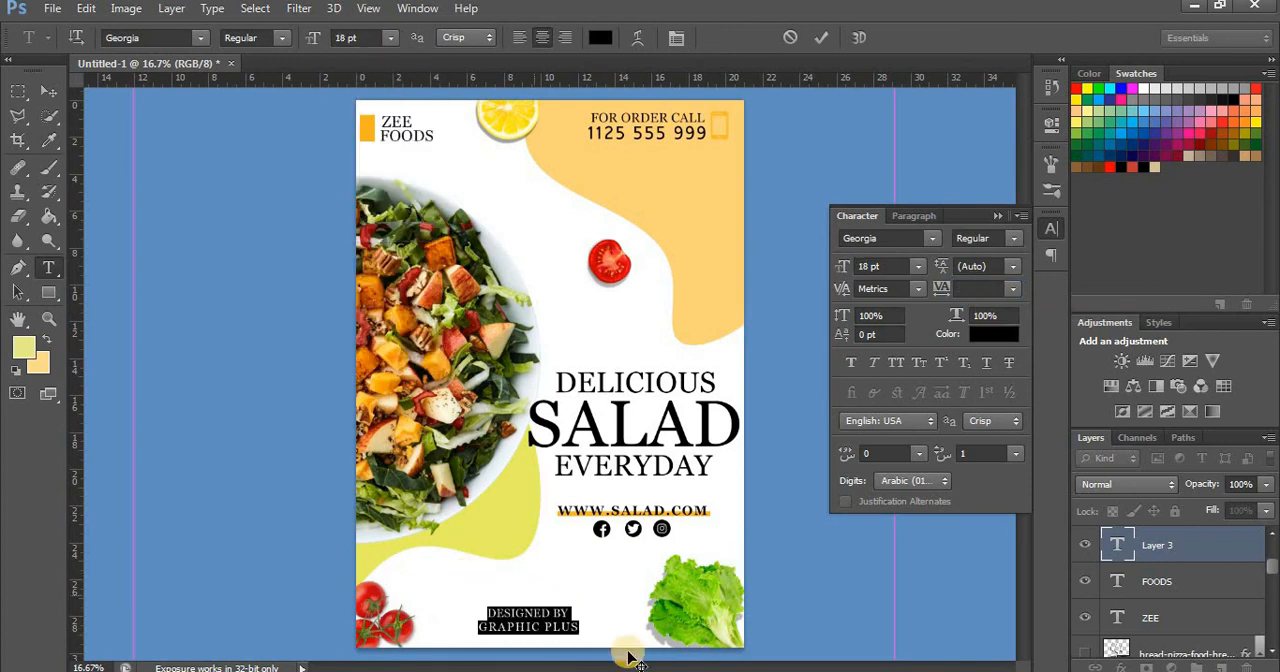
Move the designer credit to the middle of the flyer's bottom edge and put away the character settings
left_click_drag(628, 657, 640, 663)
left_click(48, 92)
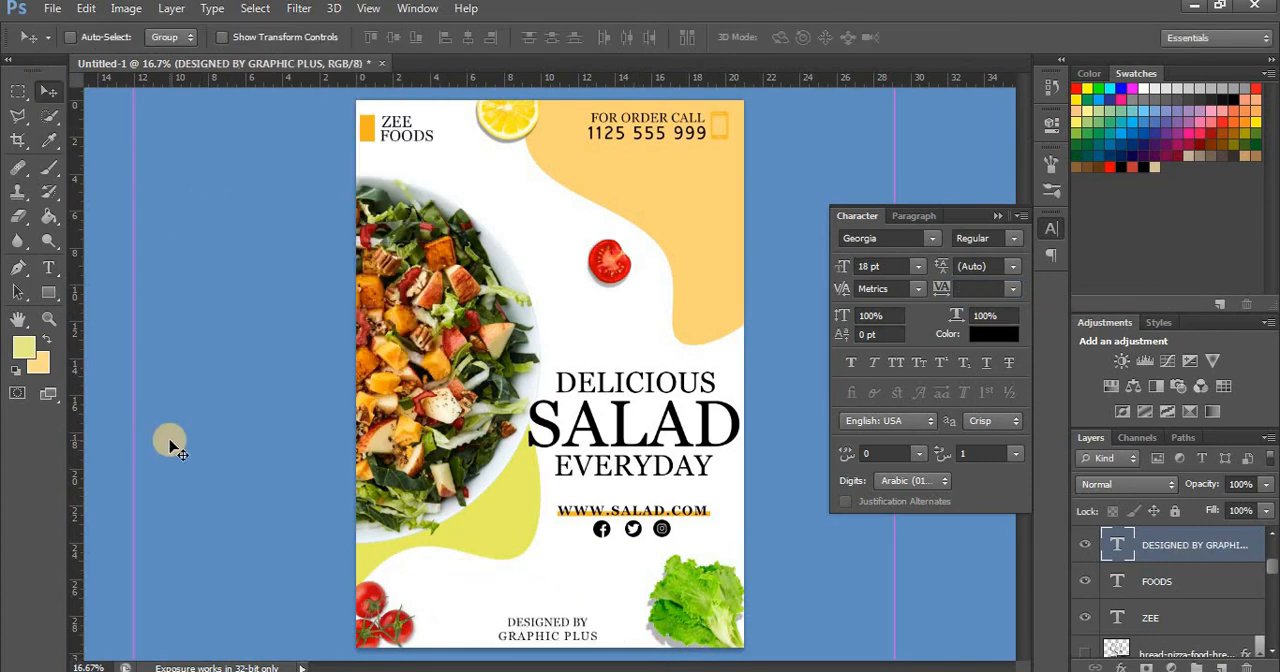
left_click_drag(545, 626, 544, 627)
left_click(996, 223)
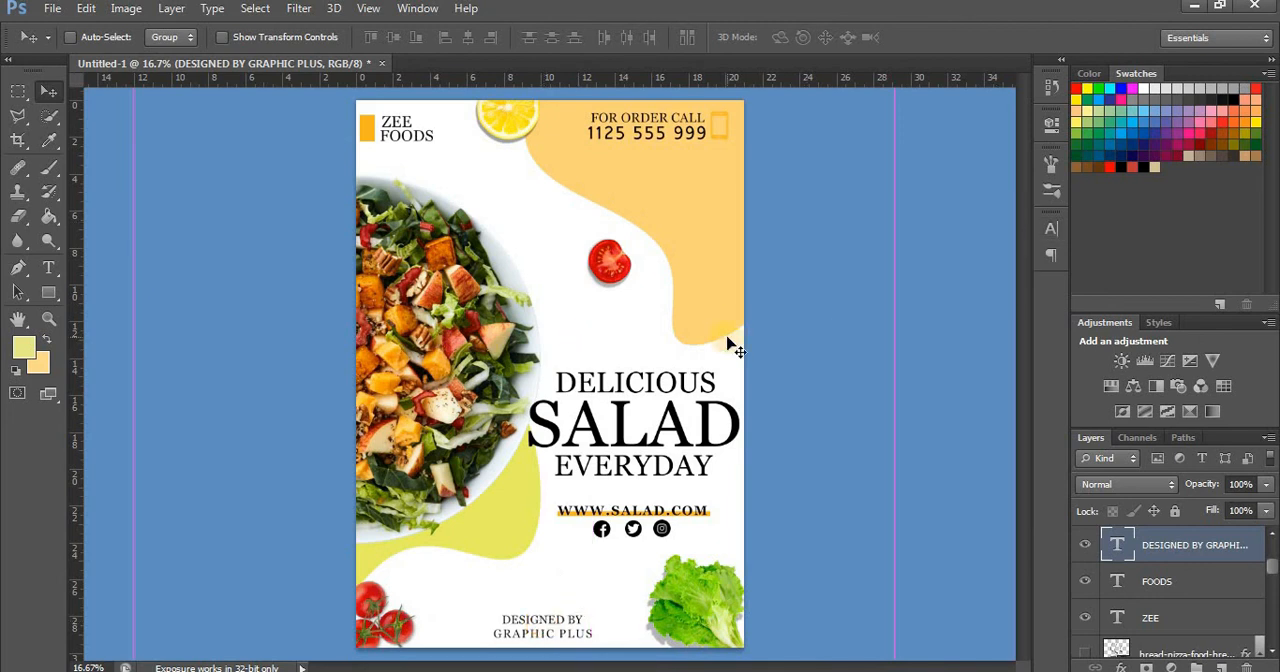
Save the flyer as a Photoshop file named SALAD in the ADOBE PHOTOSHOP ELEMENTS folder on drive D
left_click(52, 8)
left_click(96, 241)
left_click(425, 335)
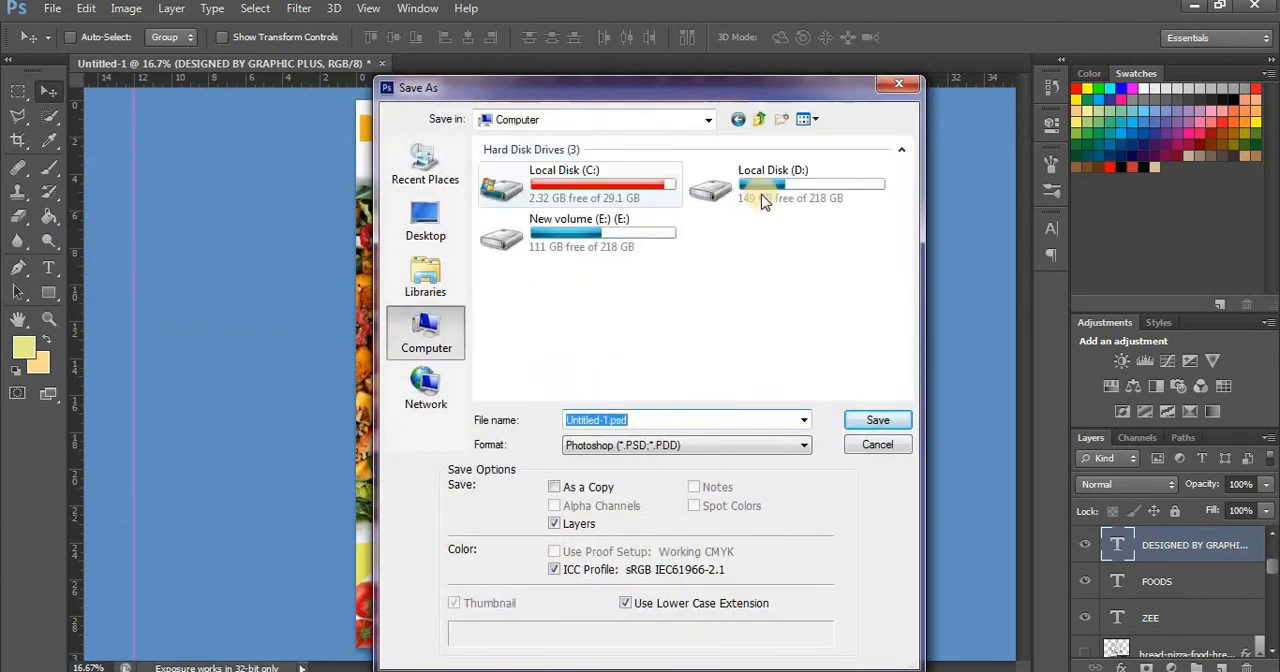
double_click(740, 172)
double_click(568, 226)
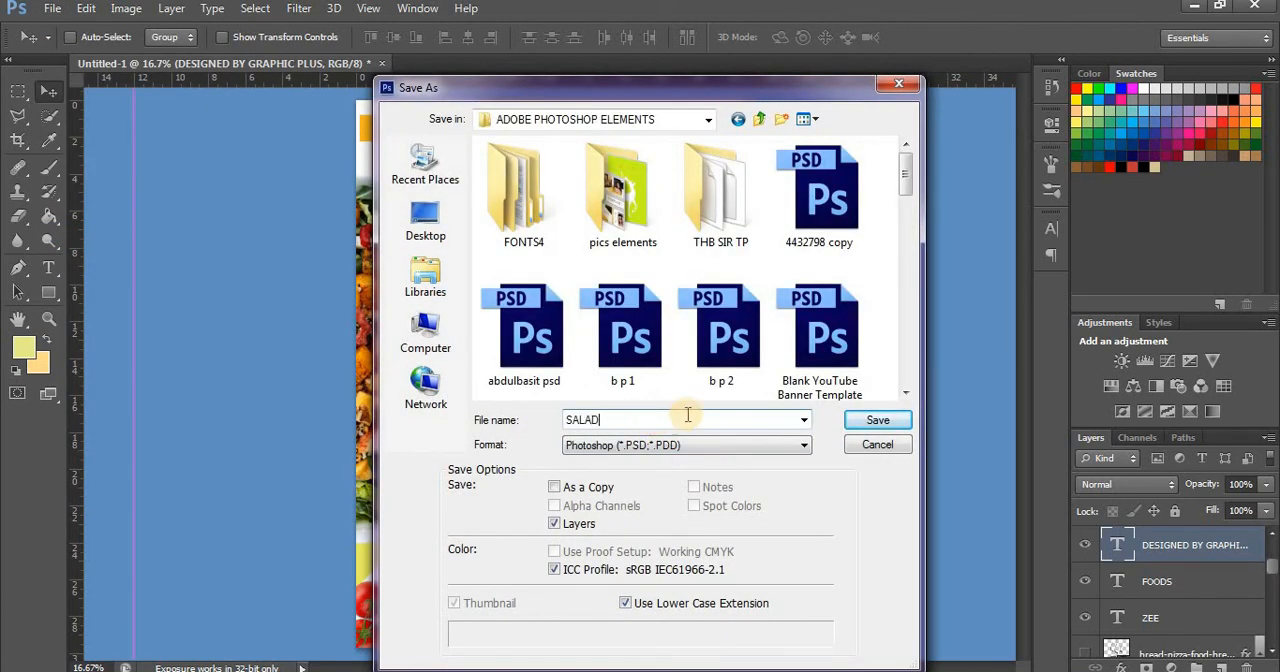
left_click(878, 421)
left_click(848, 202)
Start saving another version of the flyer in the same folder and bring up the available file formats
left_click(52, 8)
left_click(130, 232)
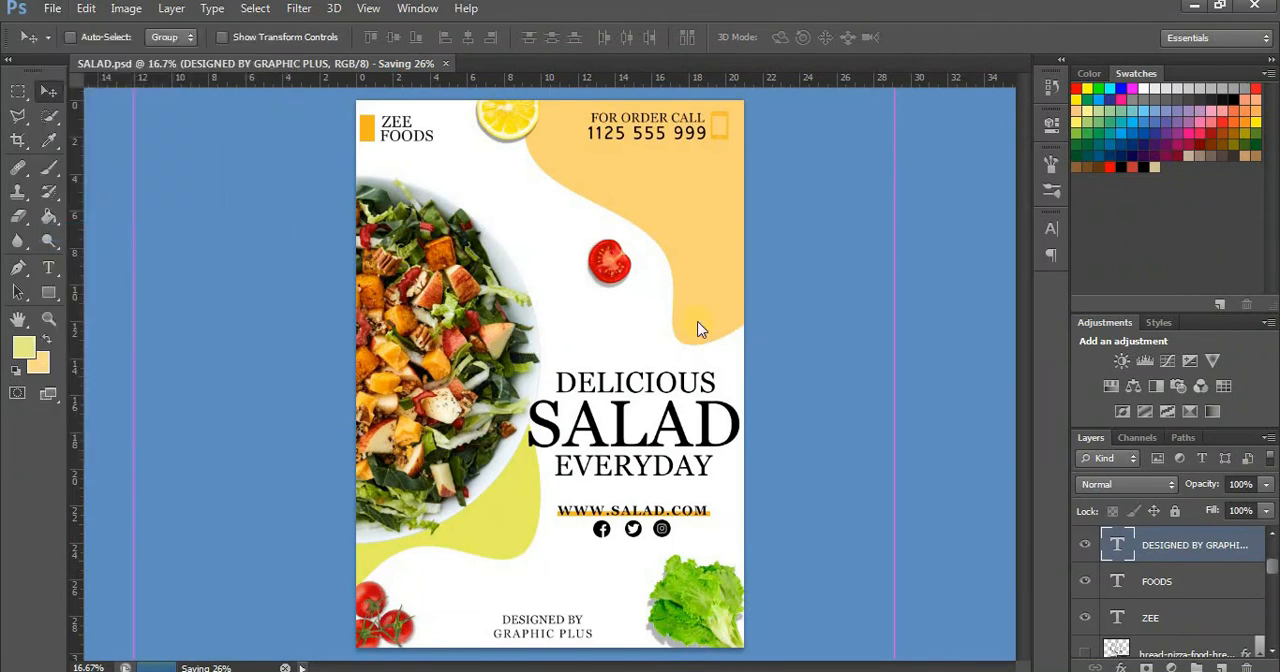
left_click(52, 8)
left_click(90, 233)
left_click(700, 445)
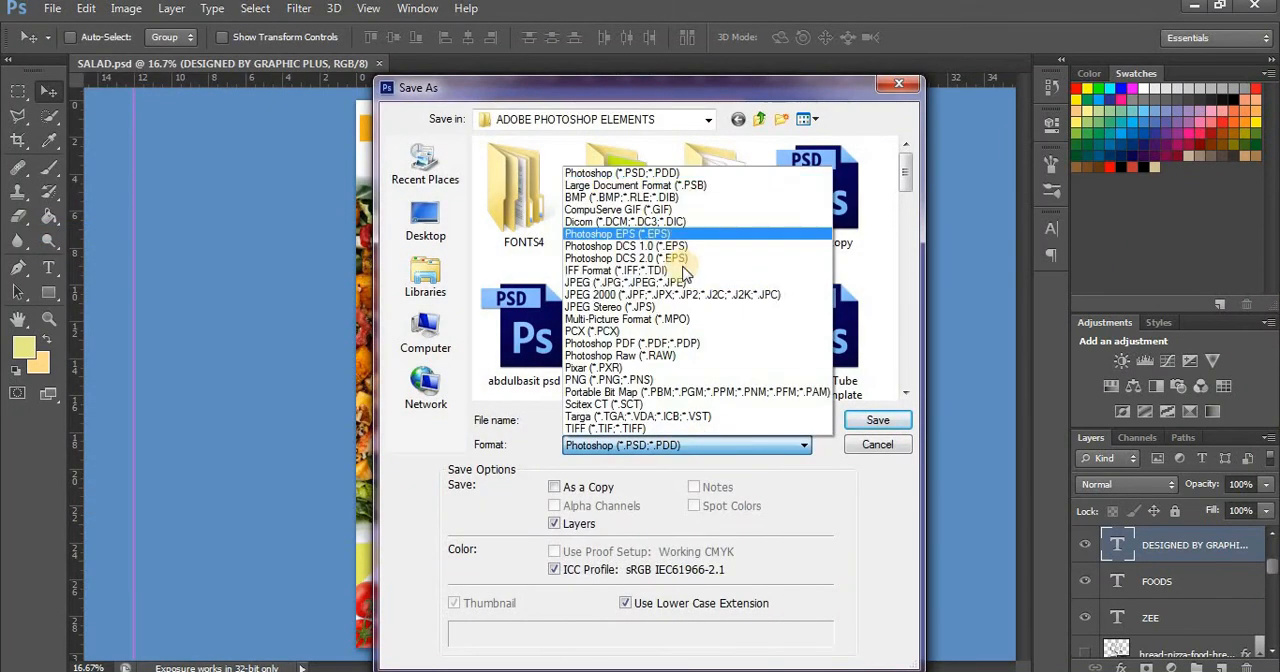